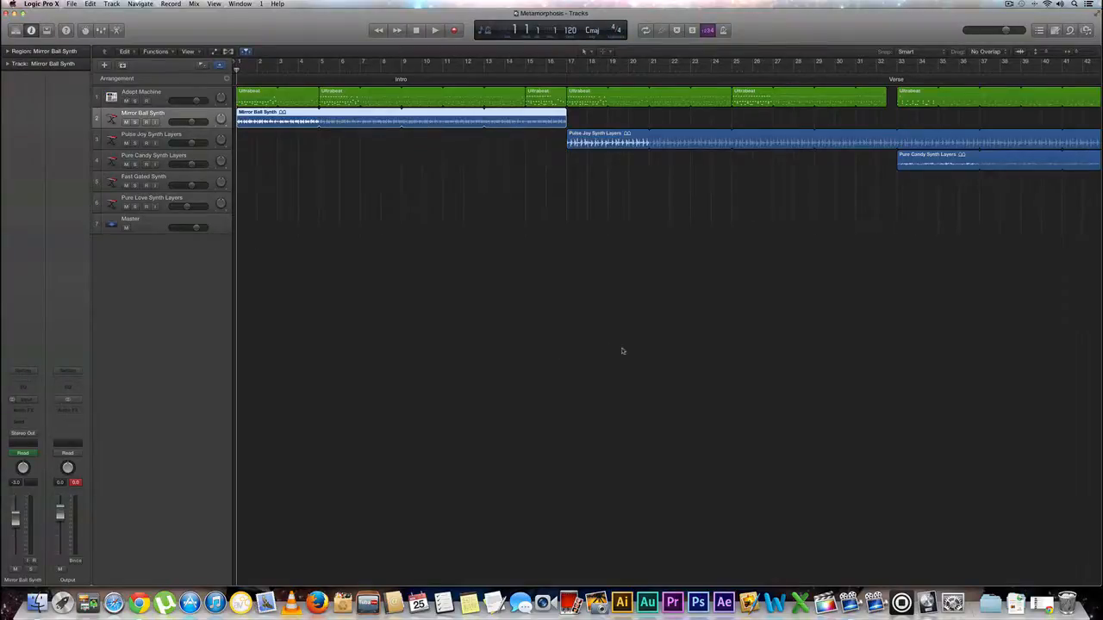
scroll(621, 350, "right", 15)
scroll(898, 241, "left", 15)
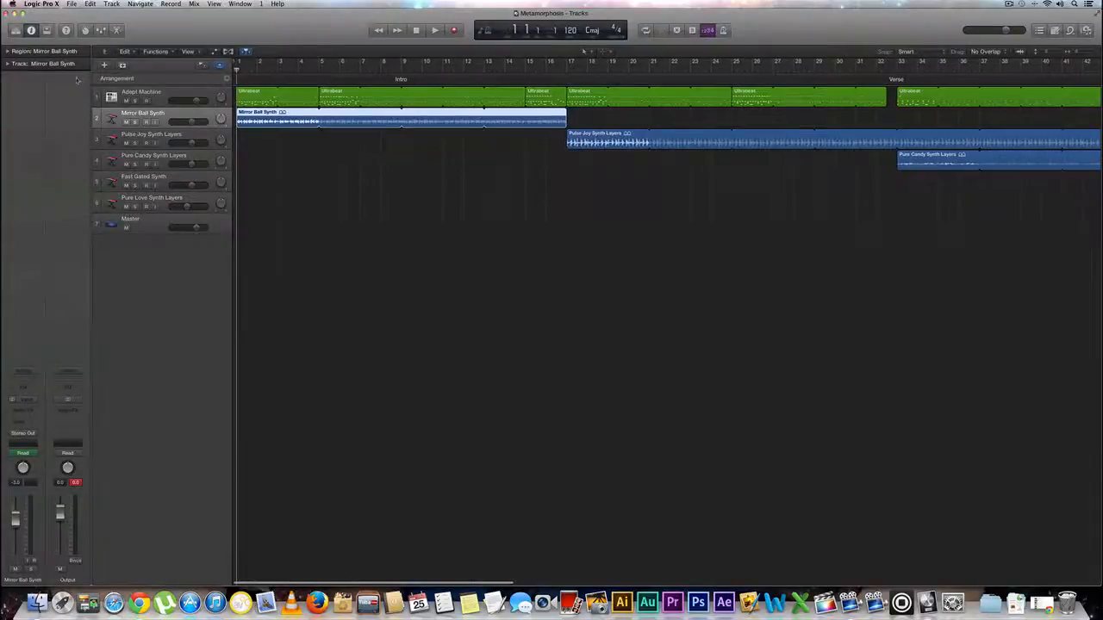
key("Down")
key("Up")
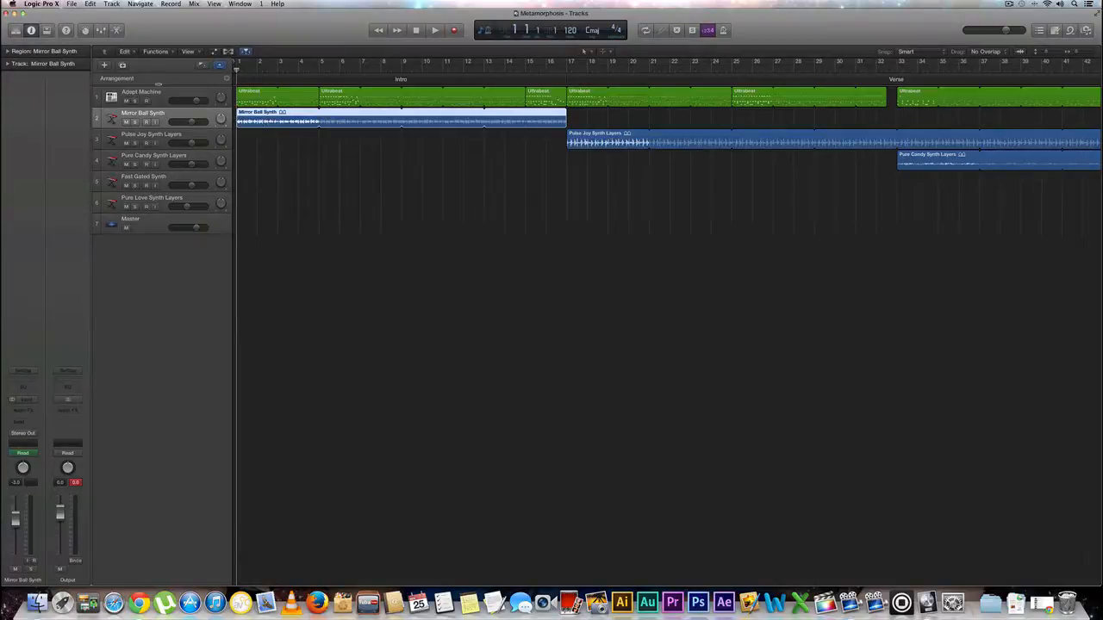
Select the Mirror Ball Synth track and set the cycle range from bar 1 to bar 17
left_click(161, 96)
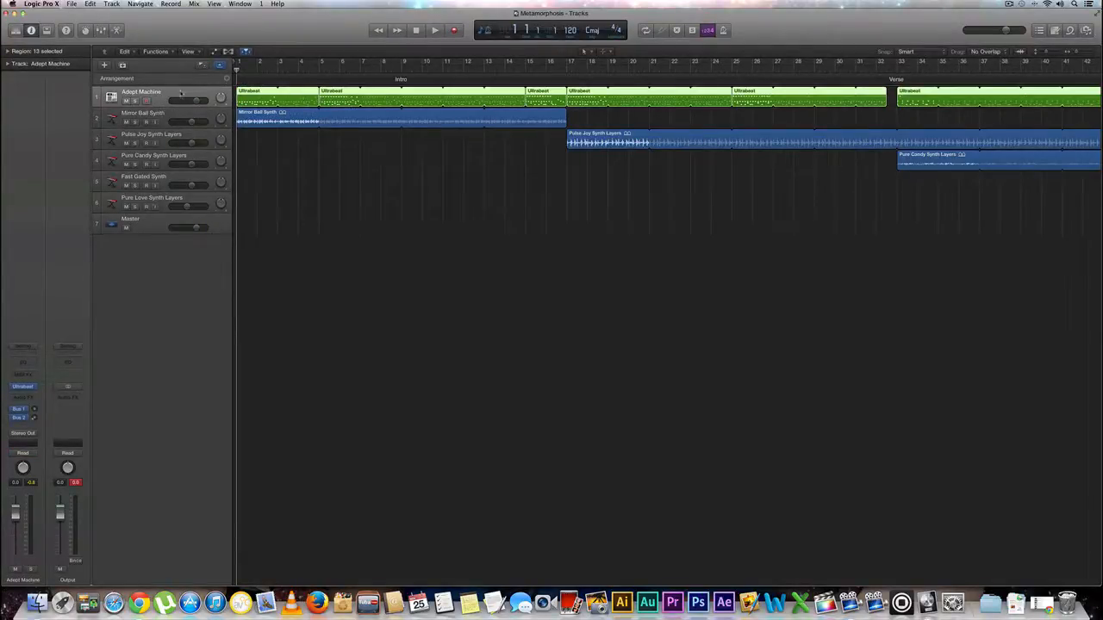
left_click(171, 111)
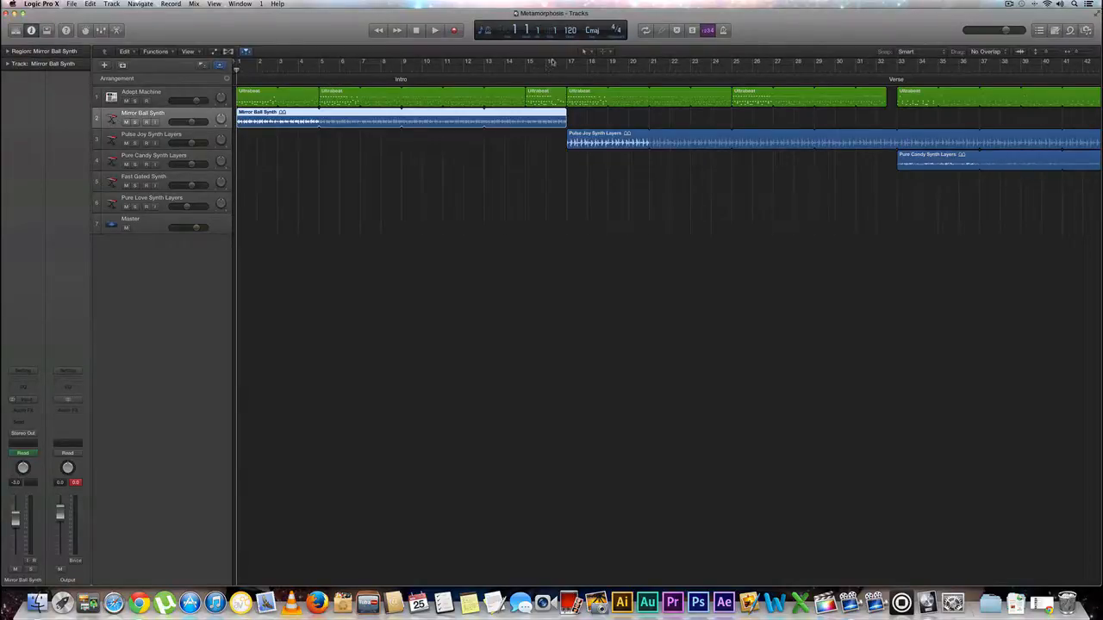
left_click_drag(236, 68, 566, 68)
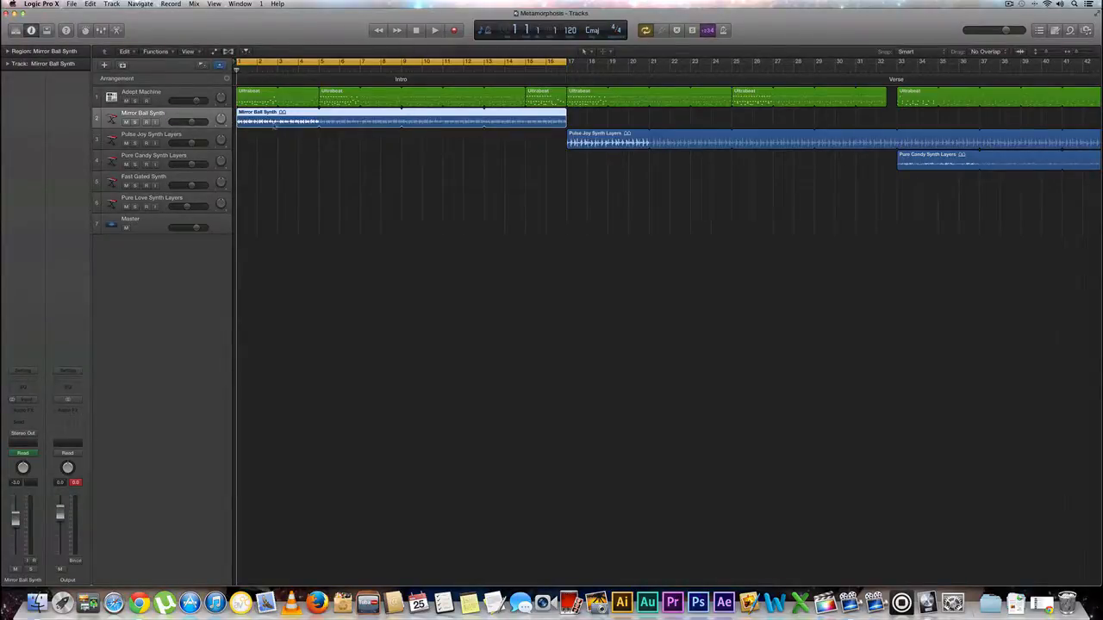
Insert a stereo AutoFilter on the Mirror Ball Synth track and place its window over the empty area below the tracks
left_click(21, 413)
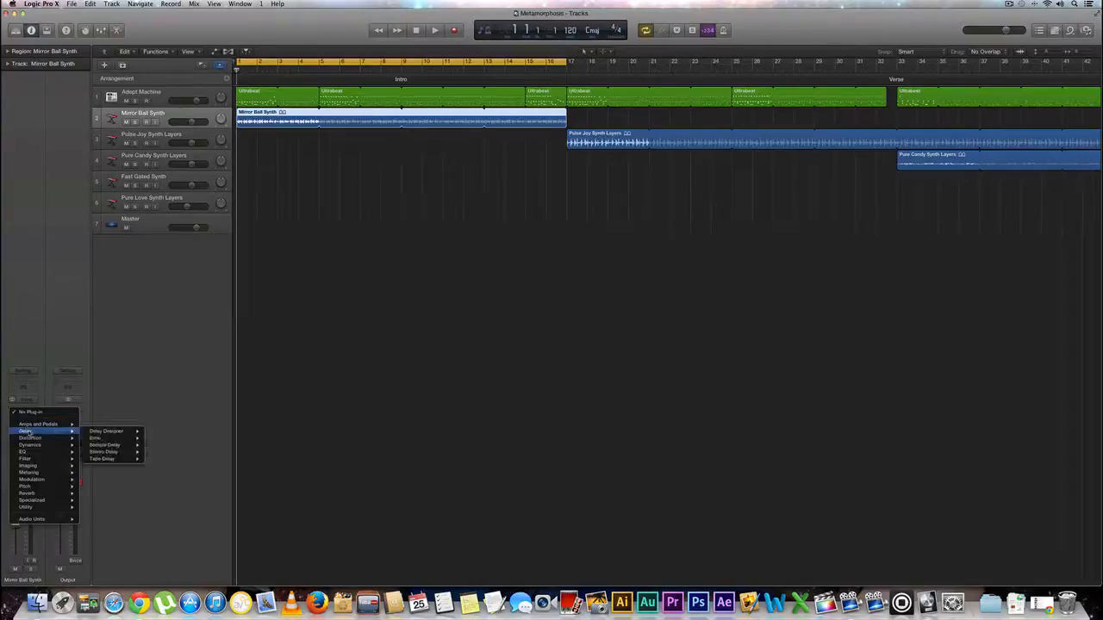
mouse_move(31, 439)
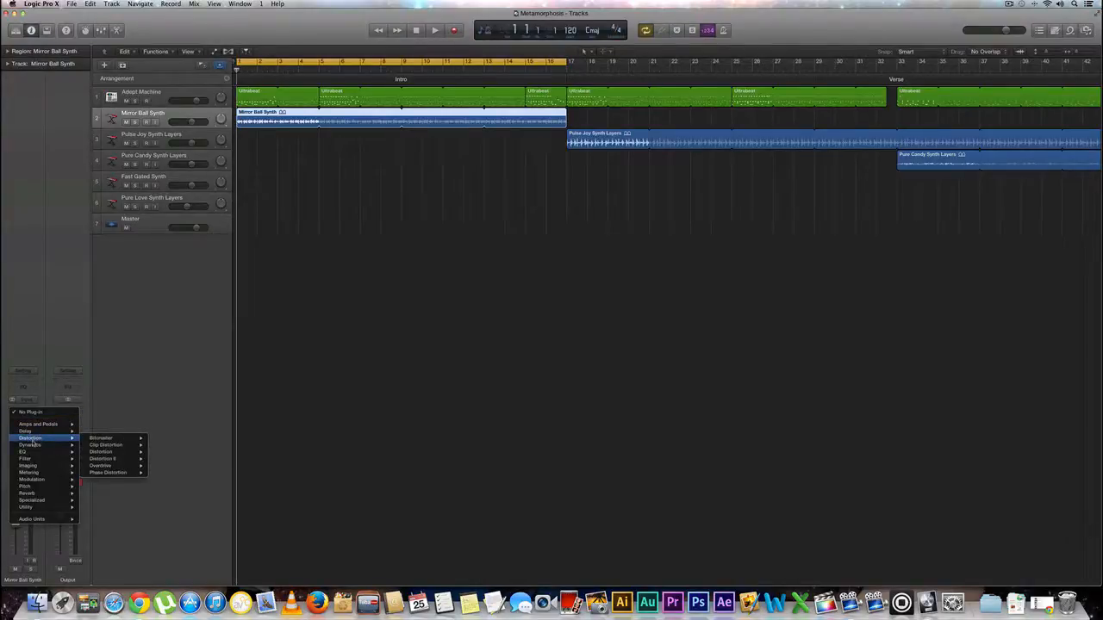
mouse_move(41, 479)
mouse_move(55, 426)
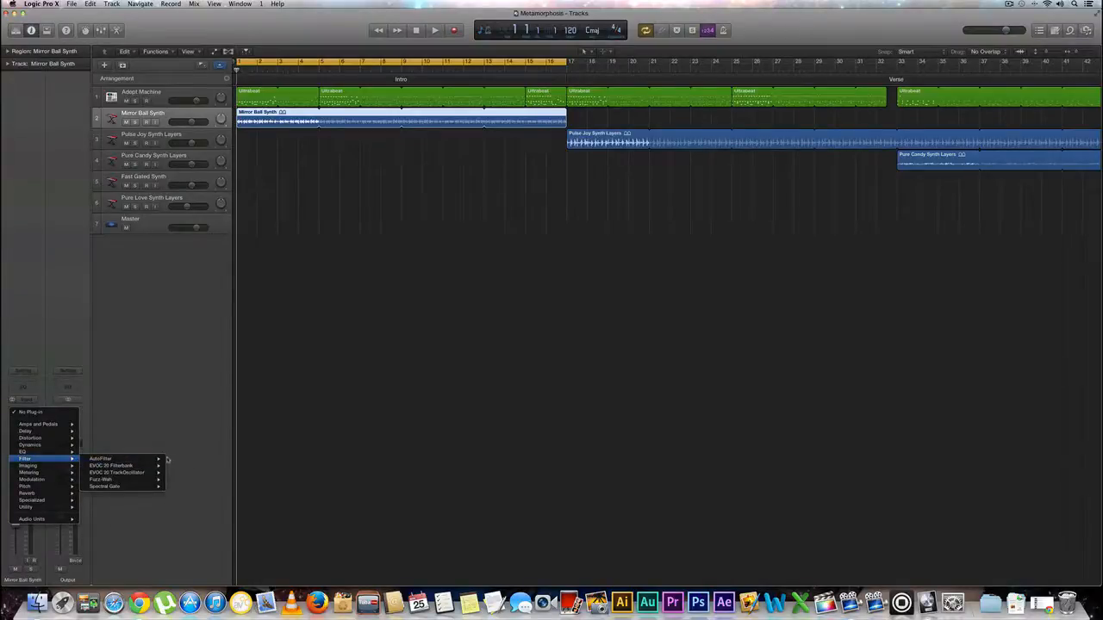
mouse_move(161, 459)
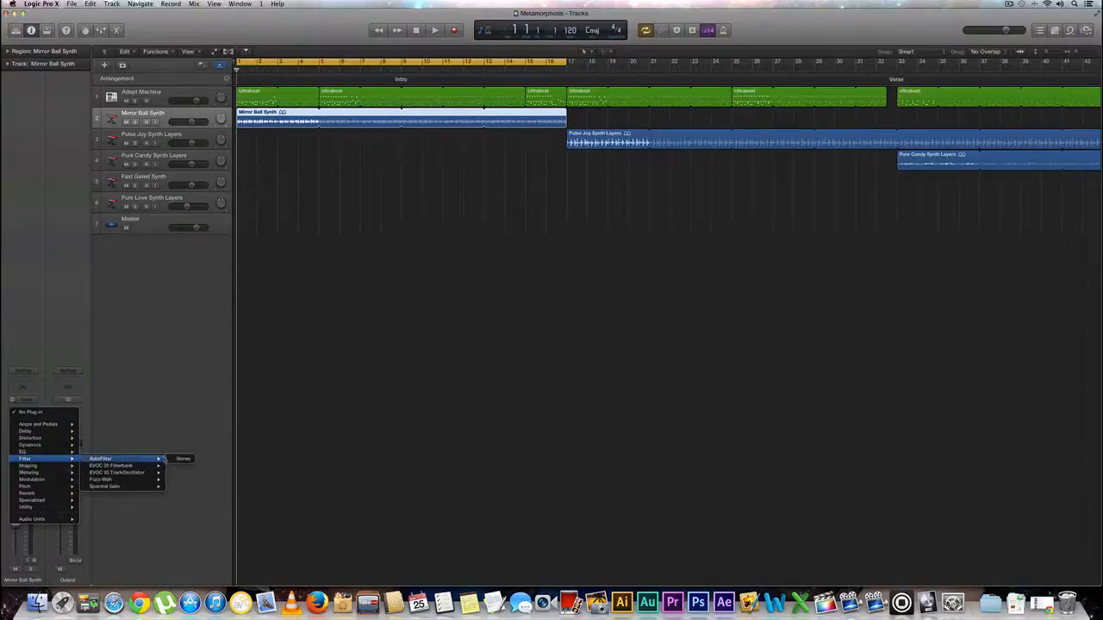
left_click(180, 460)
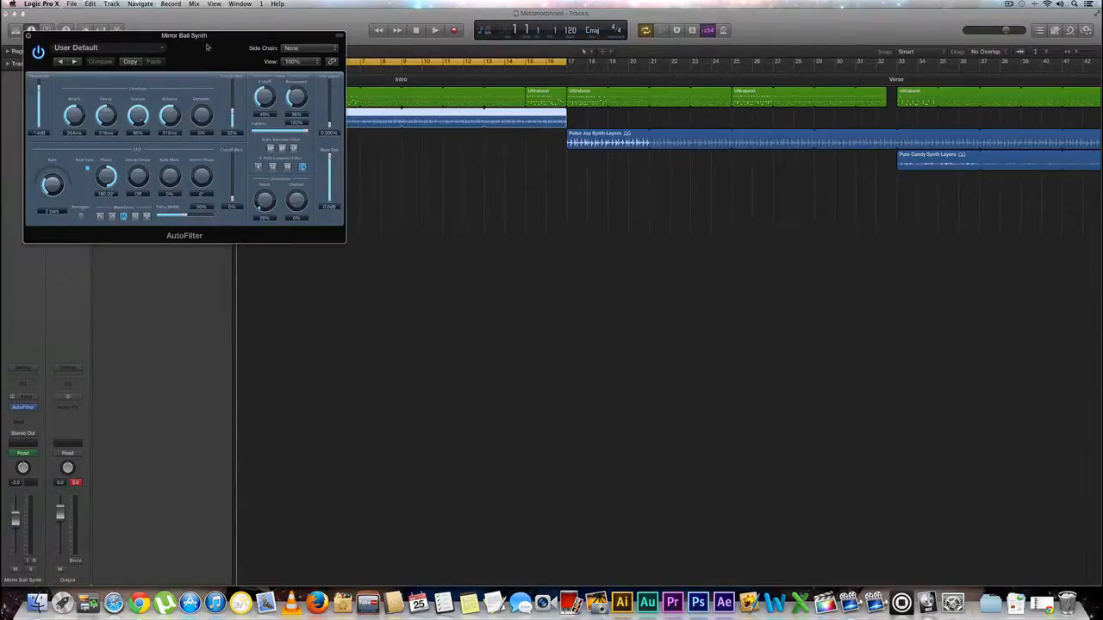
left_click_drag(210, 47, 639, 244)
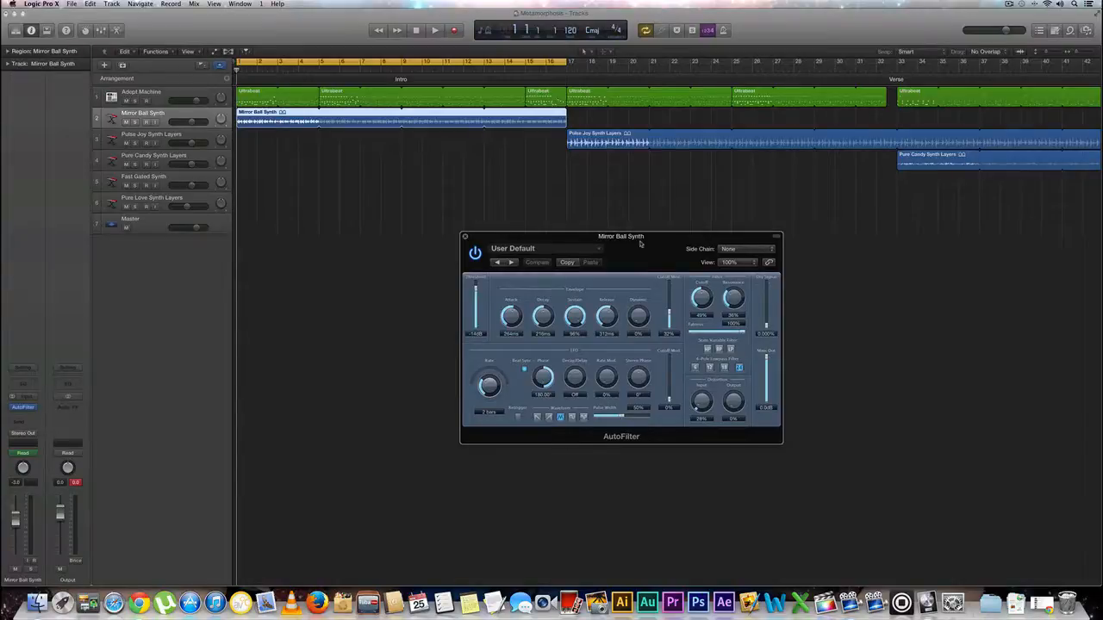
Show track automation and lower the AutoFilter's Main Out level to about -4 dB
key("a")
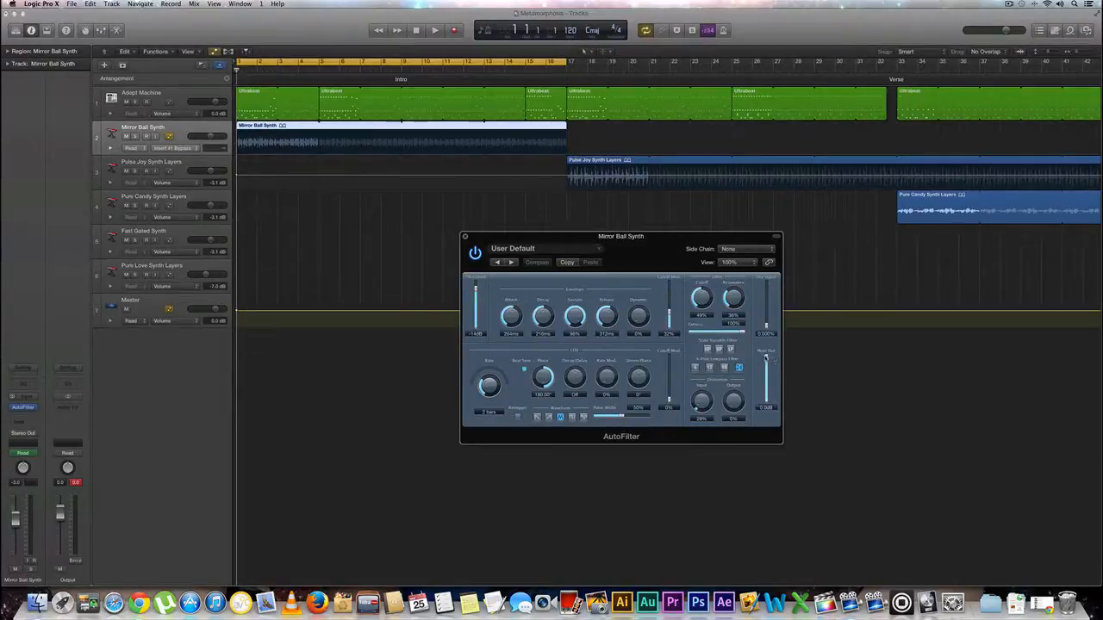
left_click_drag(766, 358, 767, 362)
Set the Mirror Ball Synth track's automation parameter to the AutoFilter's ADSR>Cutoff Modulation
left_click(172, 184)
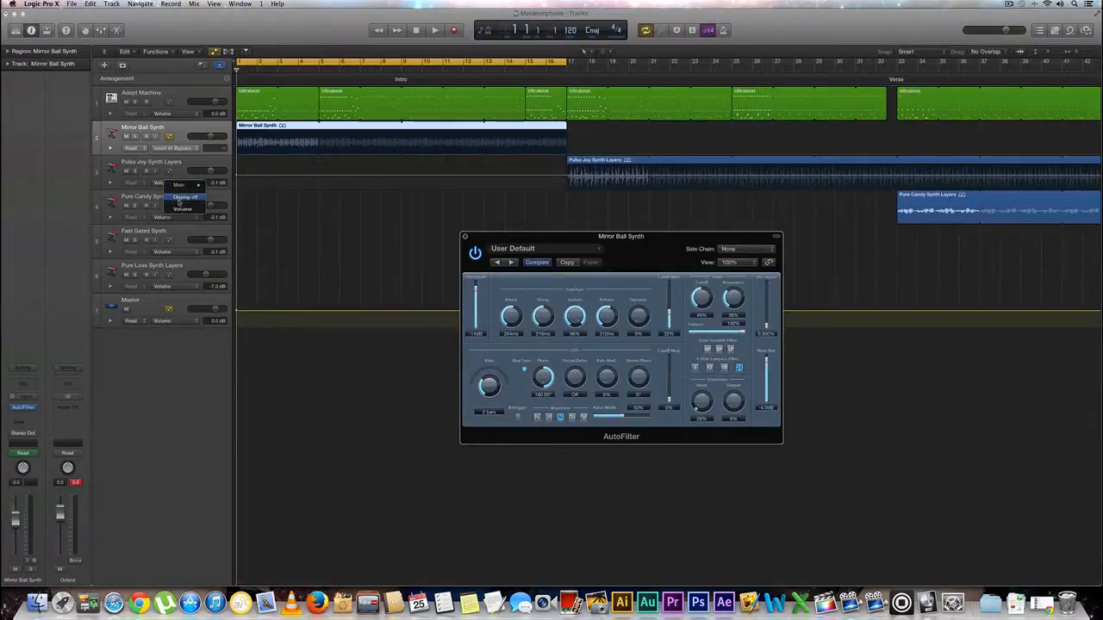
left_click(181, 136)
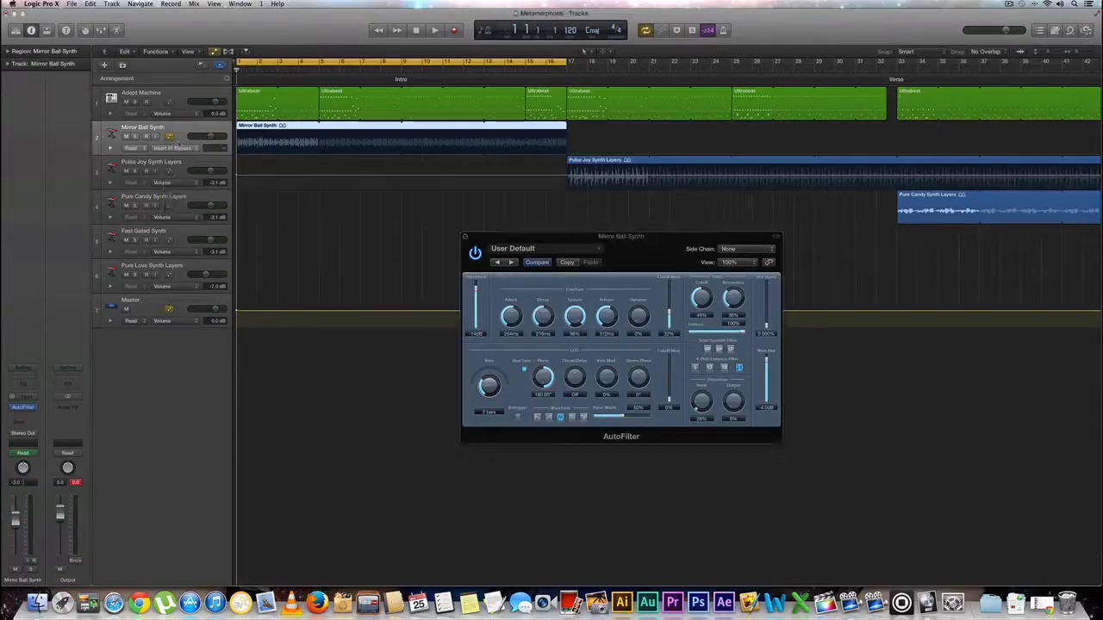
left_click(177, 148)
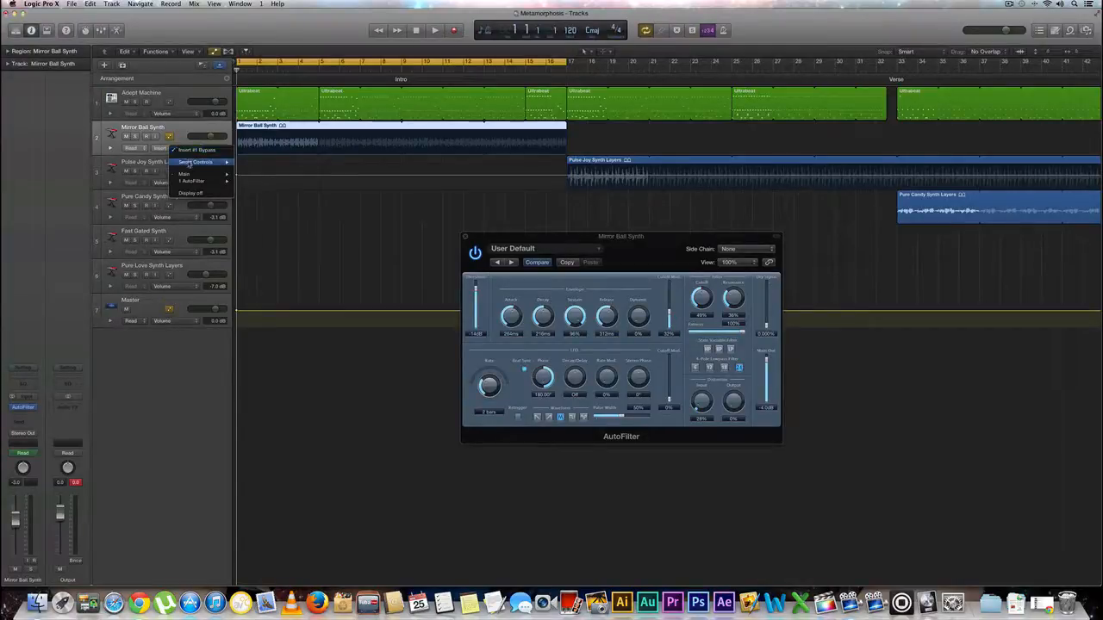
mouse_move(192, 181)
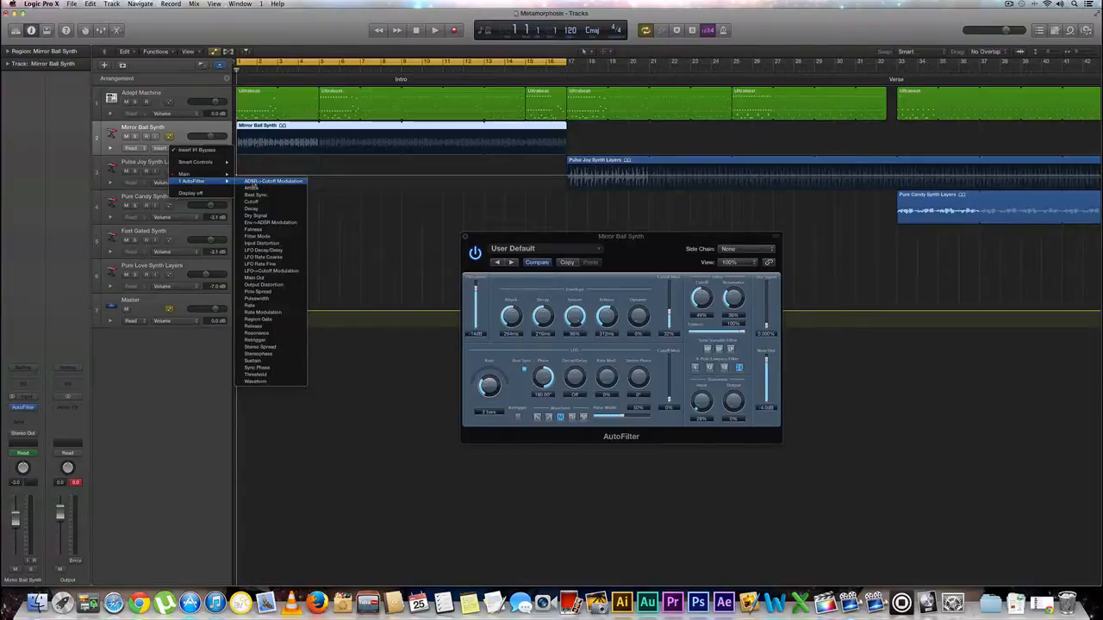
left_click(251, 182)
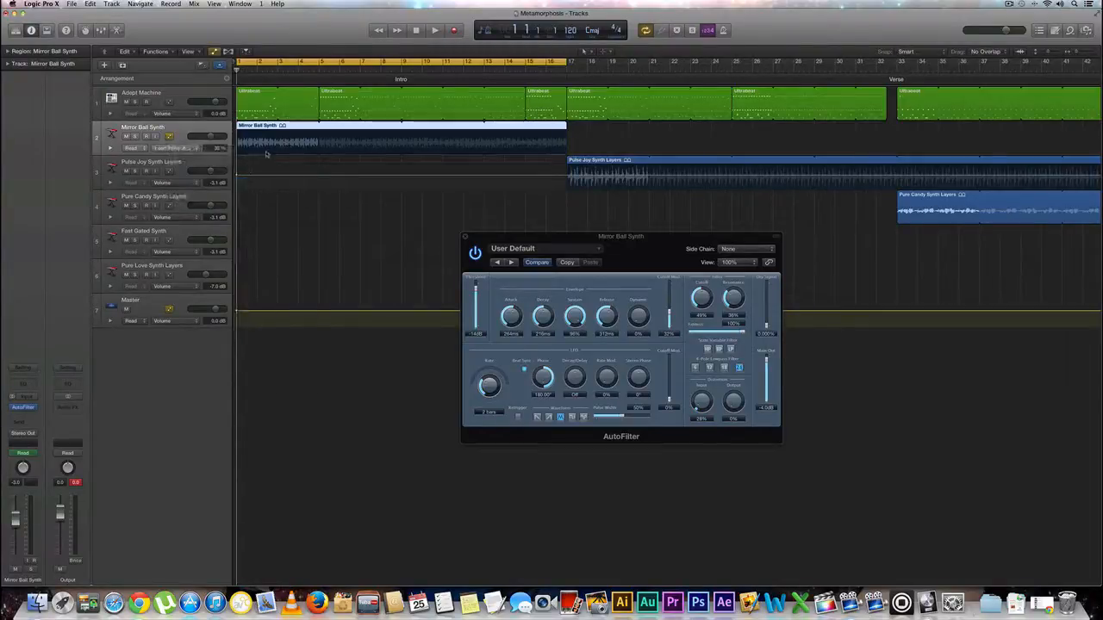
Create a cutoff modulation ramp on the Mirror Ball Synth track from 0% at bar 1 to about 50% at bar 9
left_click(402, 149)
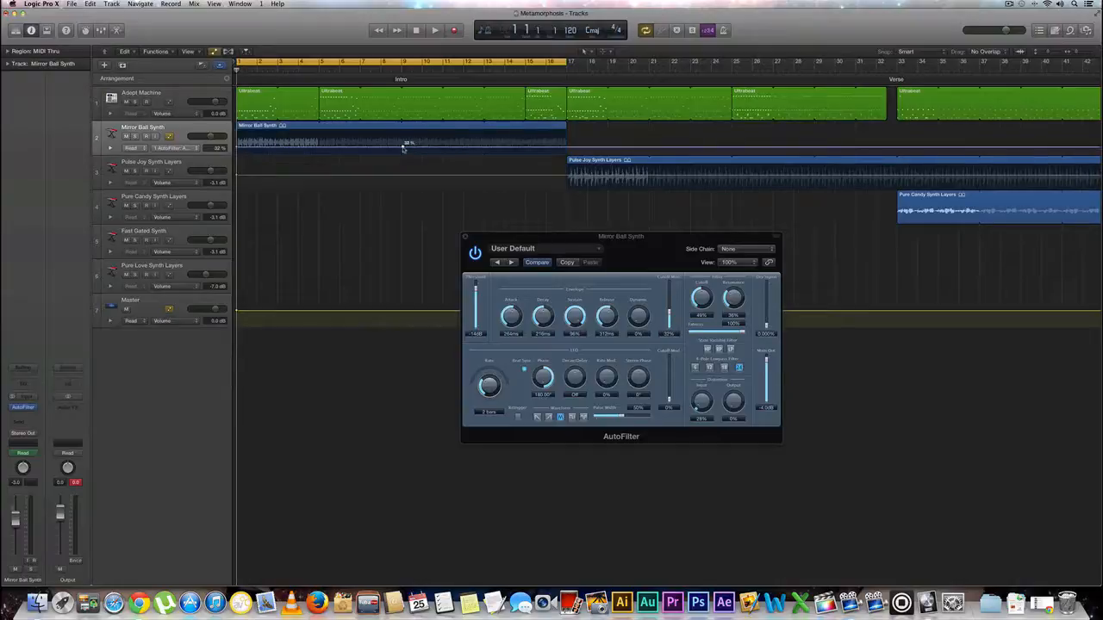
left_click_drag(402, 148, 402, 142)
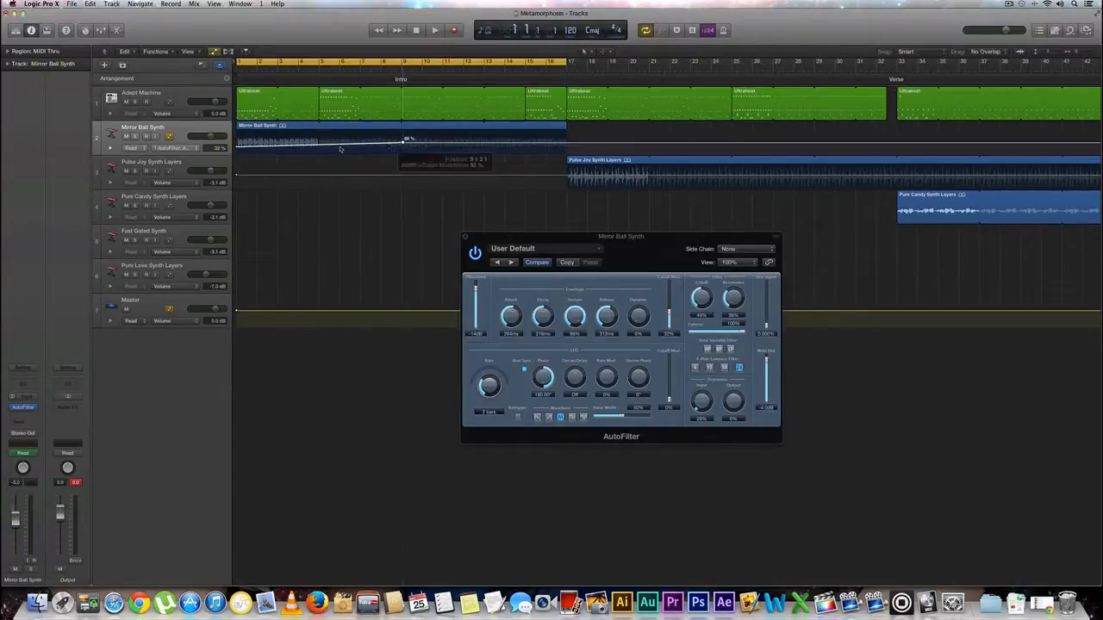
mouse_move(239, 150)
left_mouse_down()
mouse_move(238, 178)
mouse_move(235, 163)
left_mouse_up()
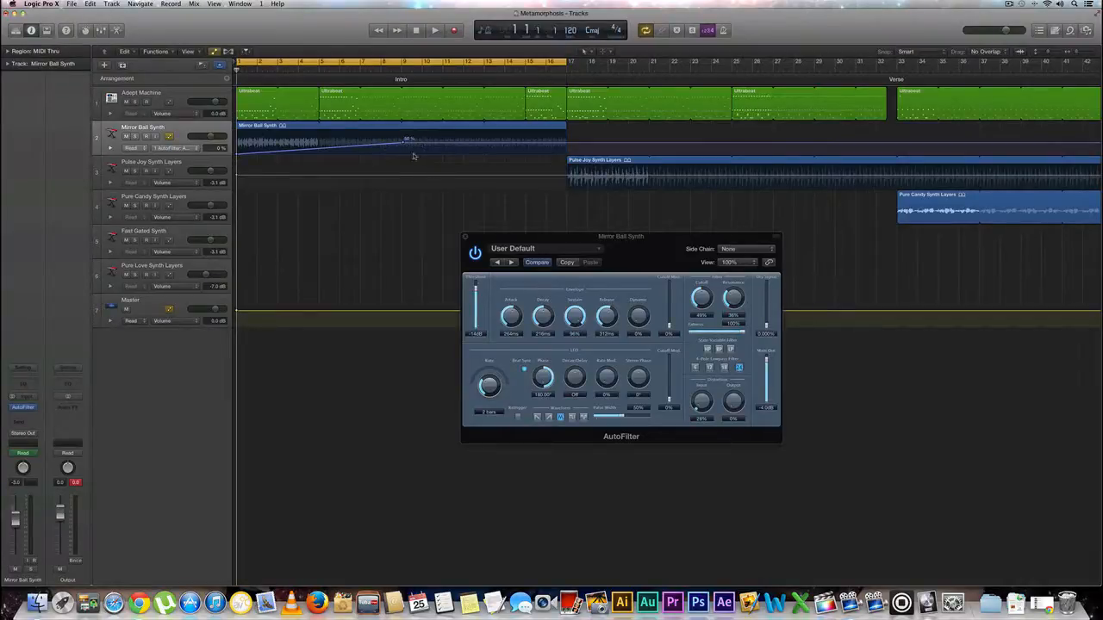
Switch the Mirror Ball Synth track's automation parameter to Insert #1 Bypass
left_click(176, 149)
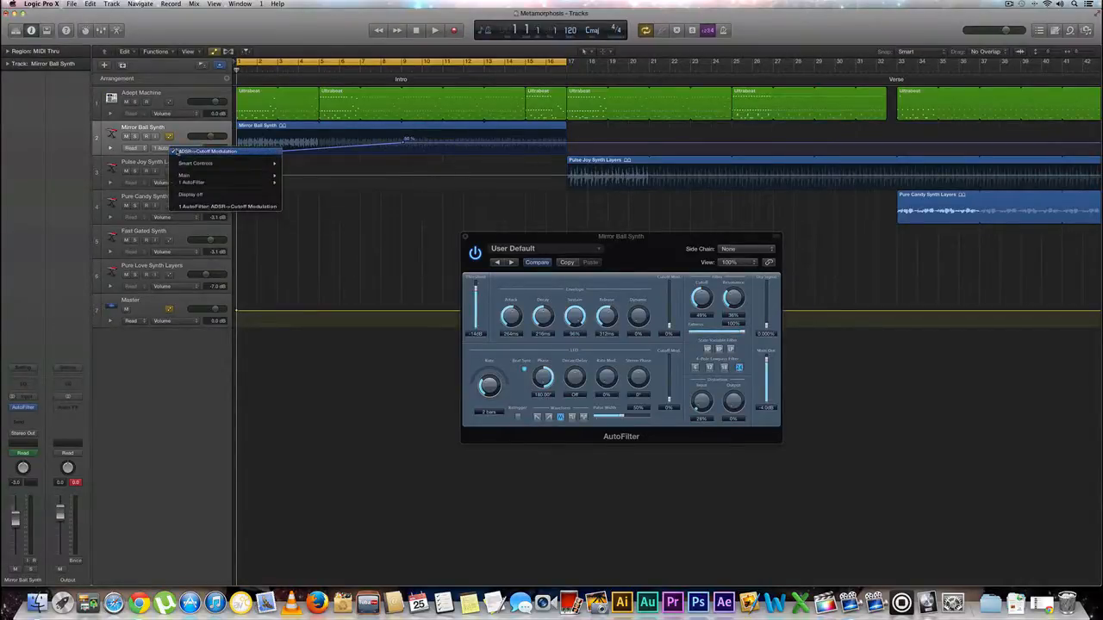
mouse_move(182, 176)
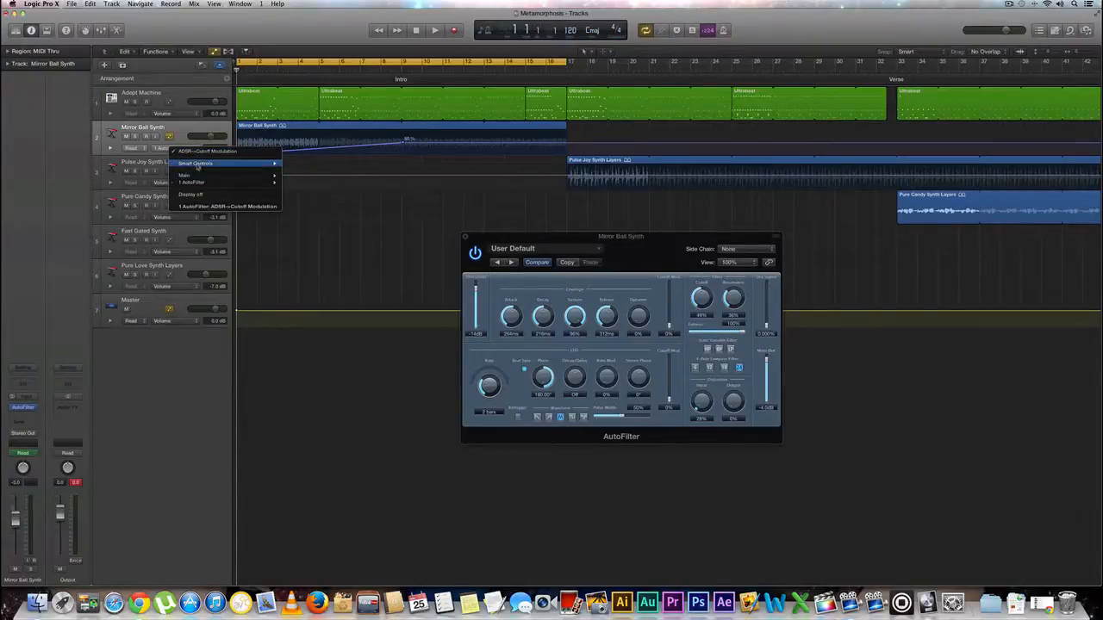
left_click(178, 151)
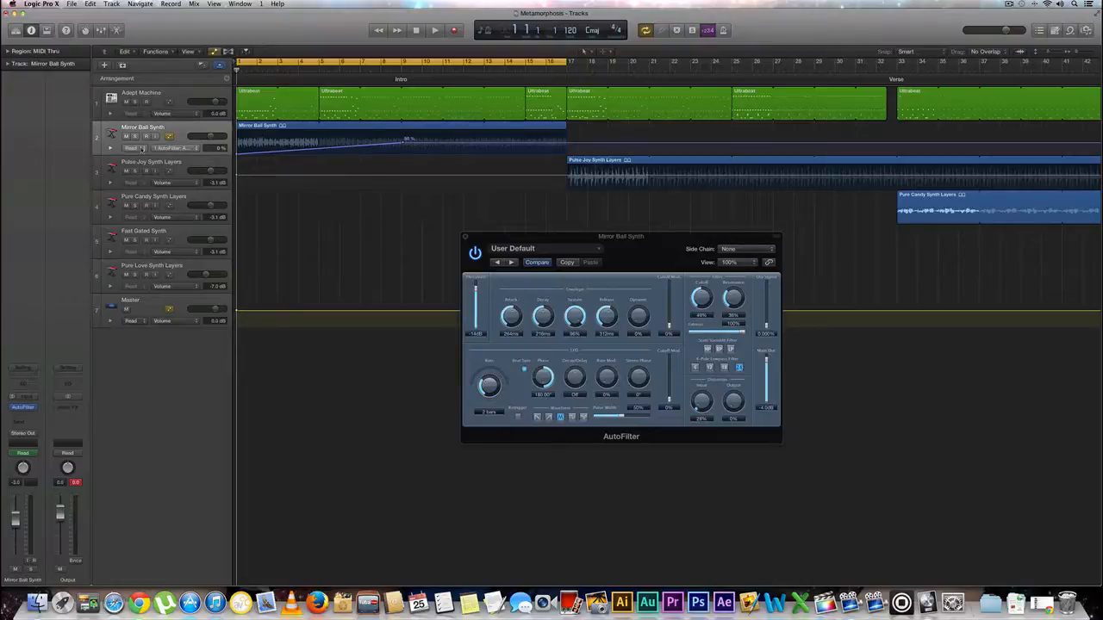
left_click(168, 149)
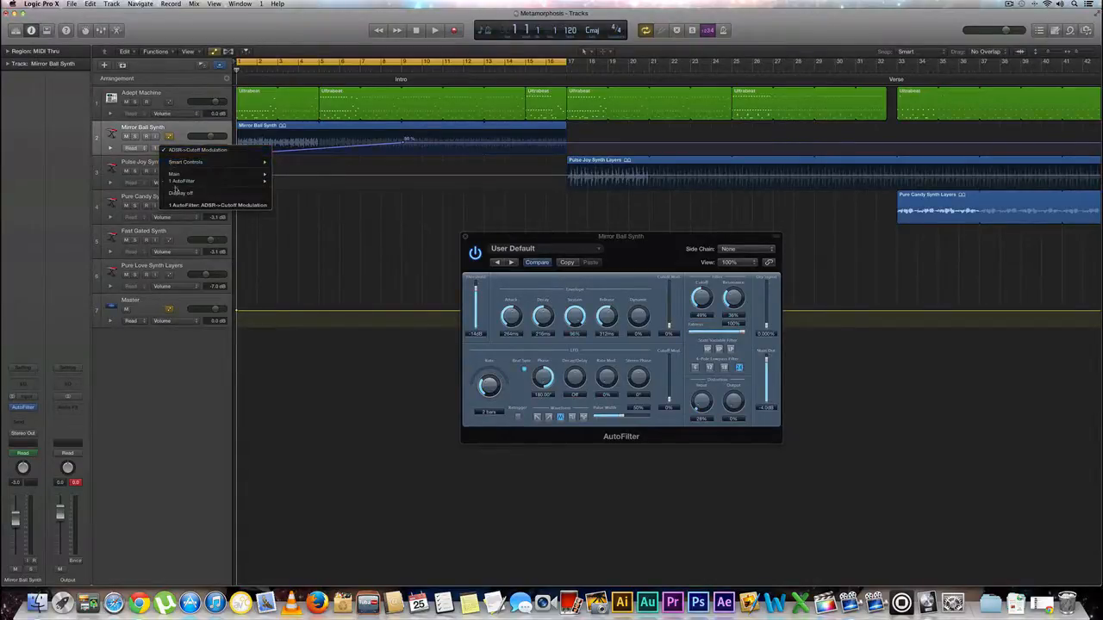
mouse_move(184, 177)
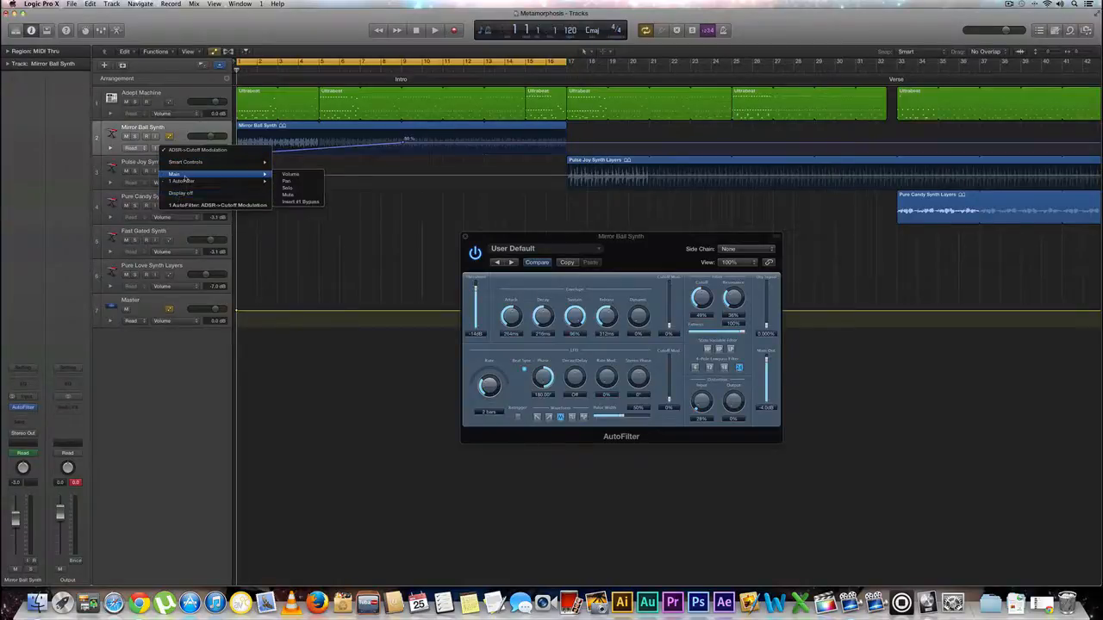
left_click(299, 202)
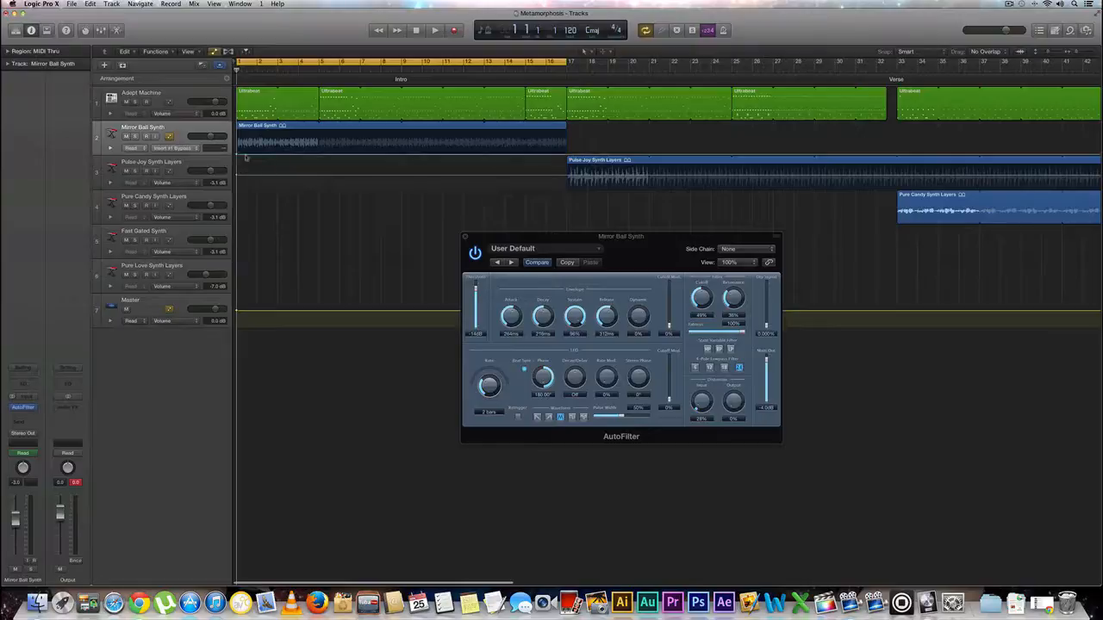
Automate the AutoFilter to be bypassed from bar 9 onward, aligning the automation point with the playhead at bar 9
left_click(400, 157)
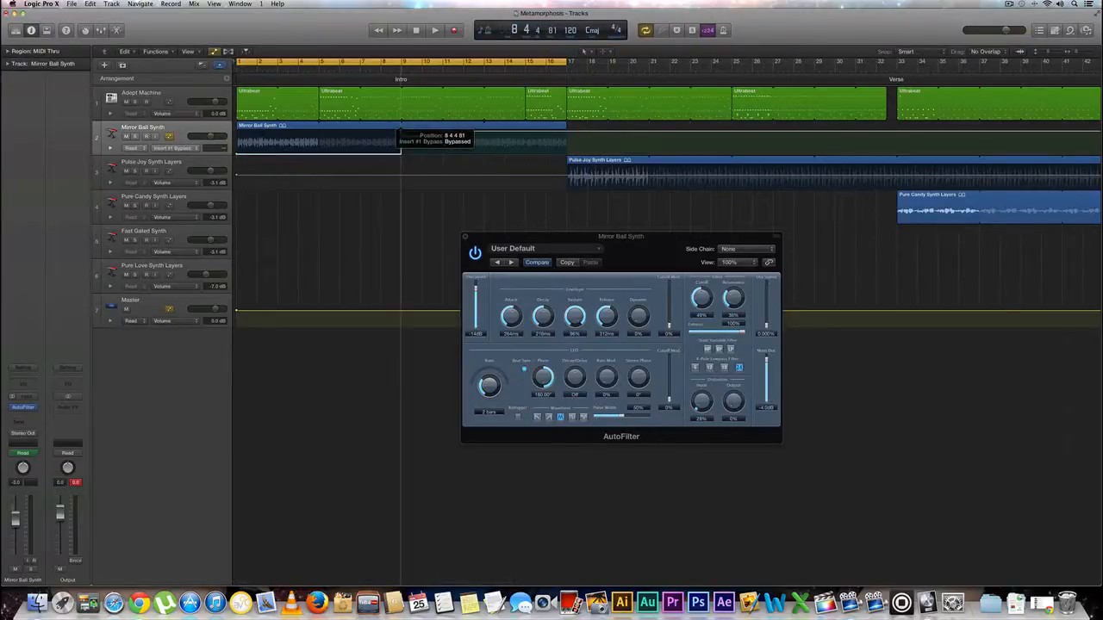
left_click_drag(401, 133, 401, 131)
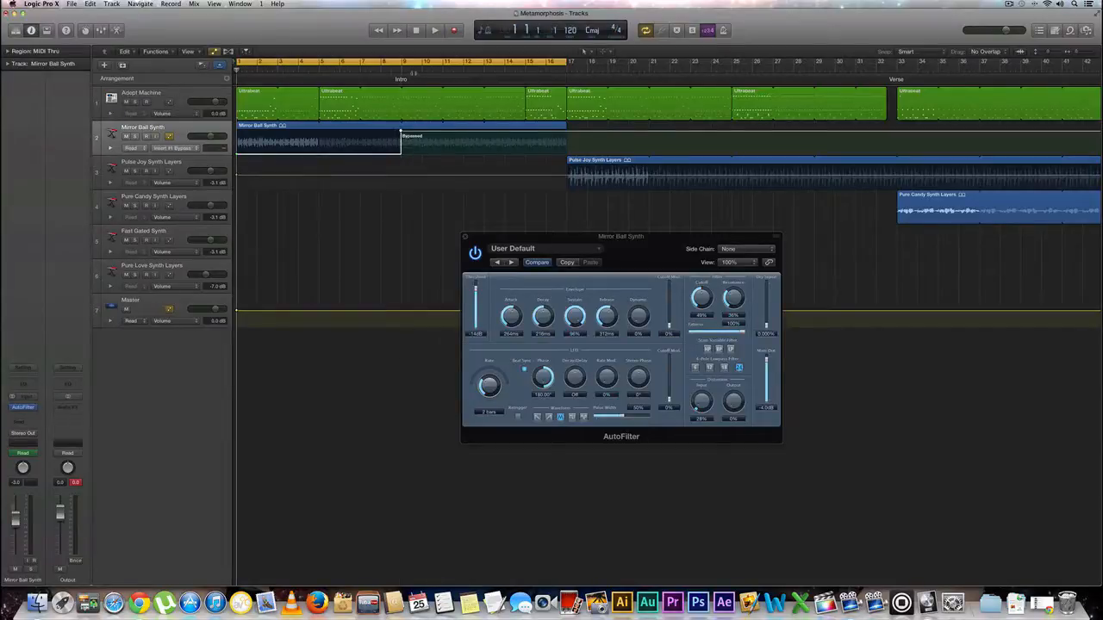
left_click_drag(409, 72, 402, 71)
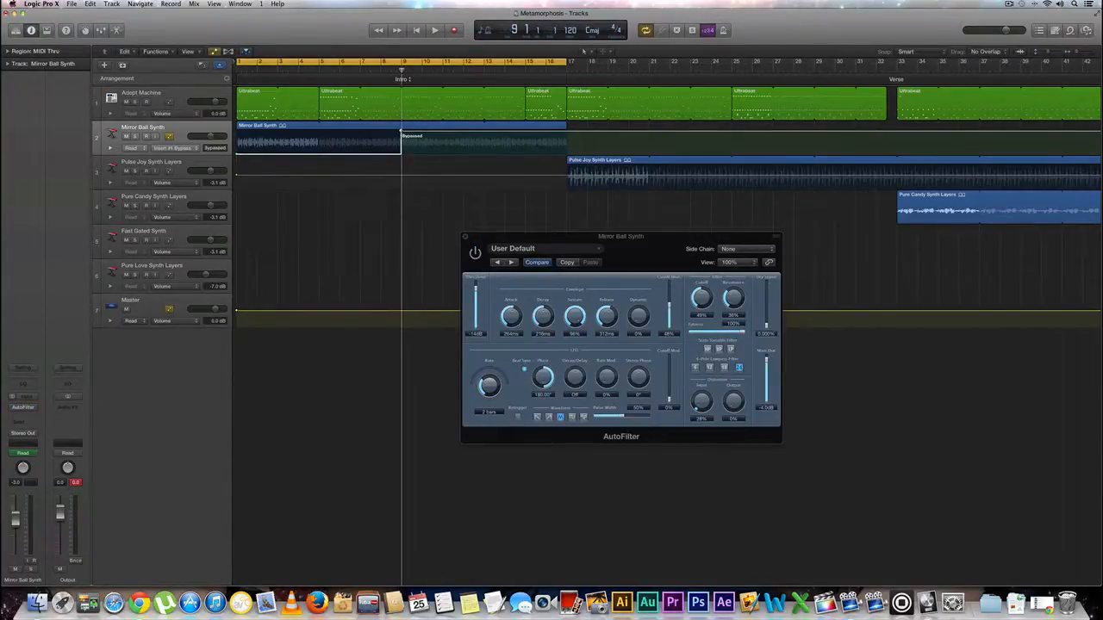
left_click_drag(401, 131, 402, 133)
Play the automated section from the start past bar 9 and stop, closing the AutoFilter window during playback
key("Return")
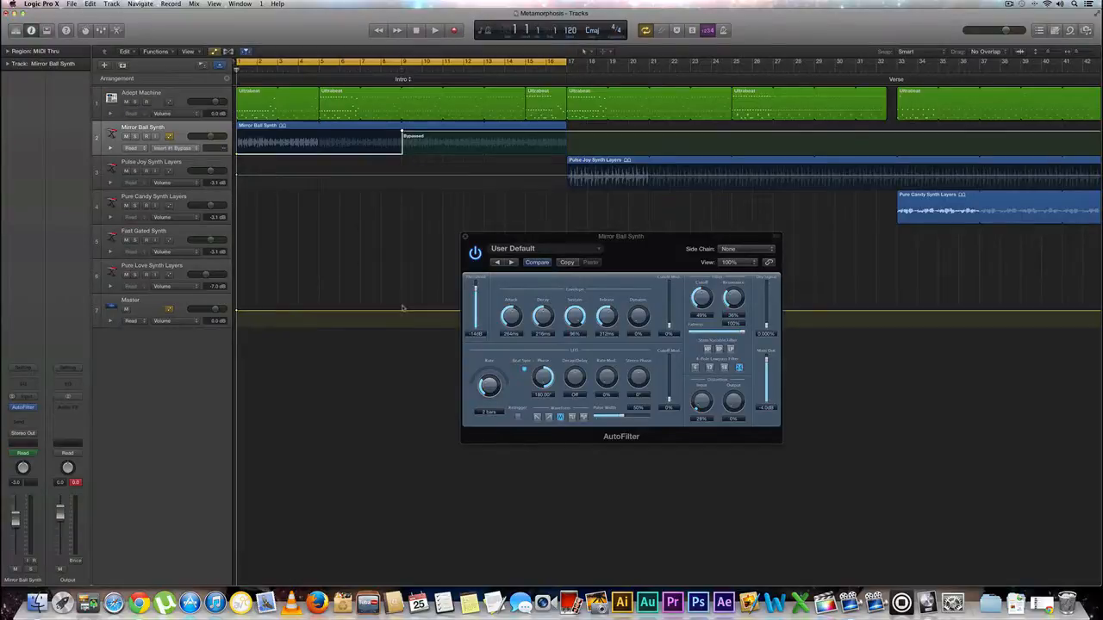
key("space")
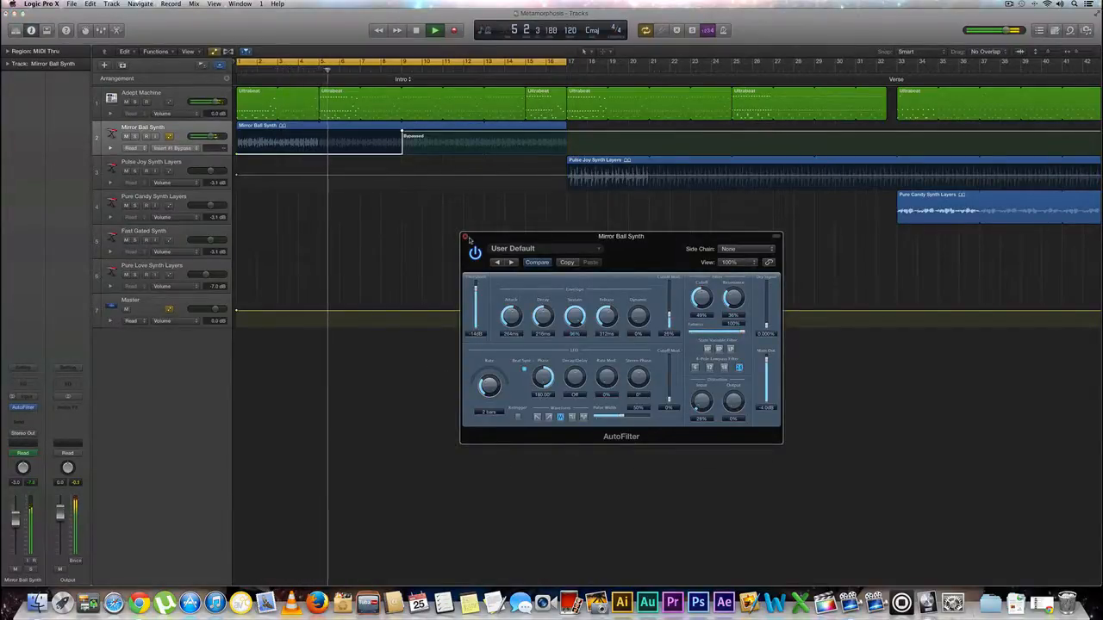
left_click(464, 237)
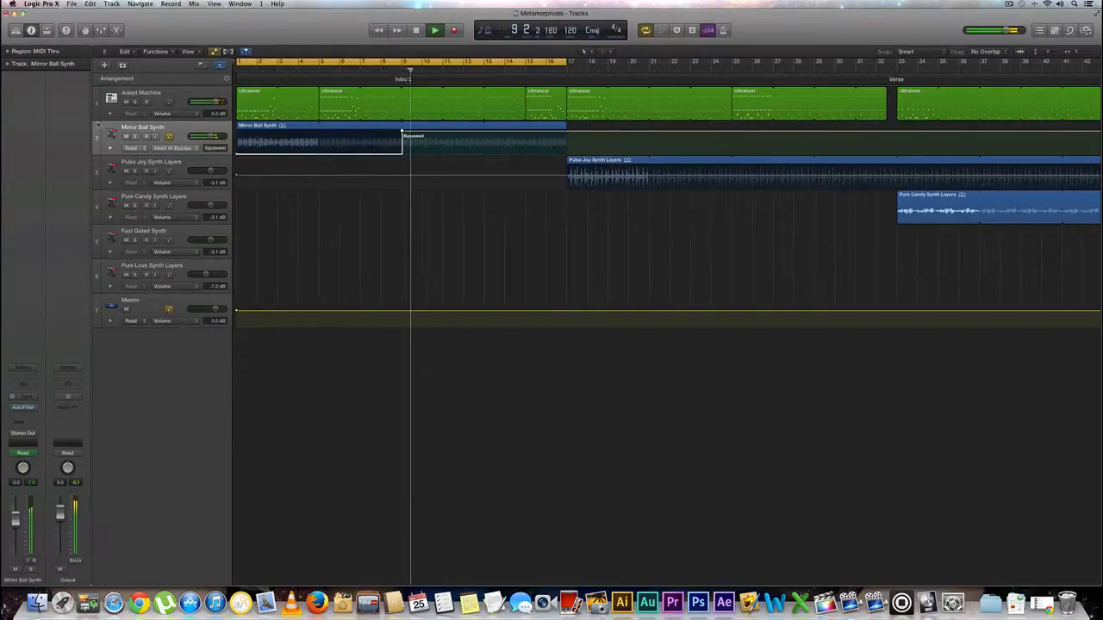
key("space")
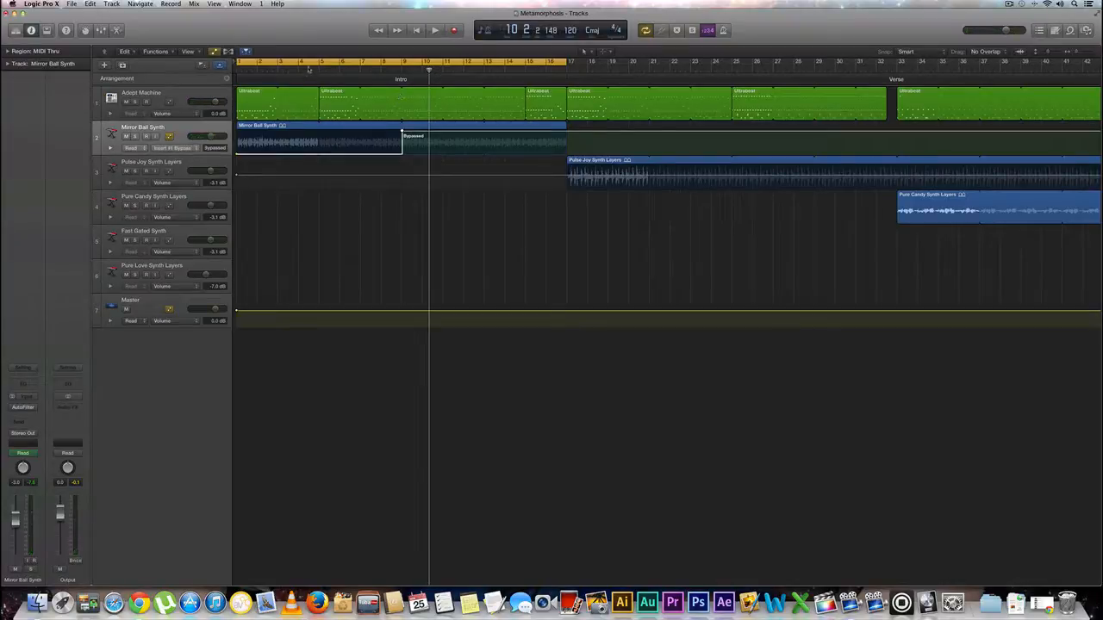
Move the cycle range so it spans bars 17 to 33, over the start of the Pulse Joy Synth Layers region
left_click_drag(310, 64, 637, 64)
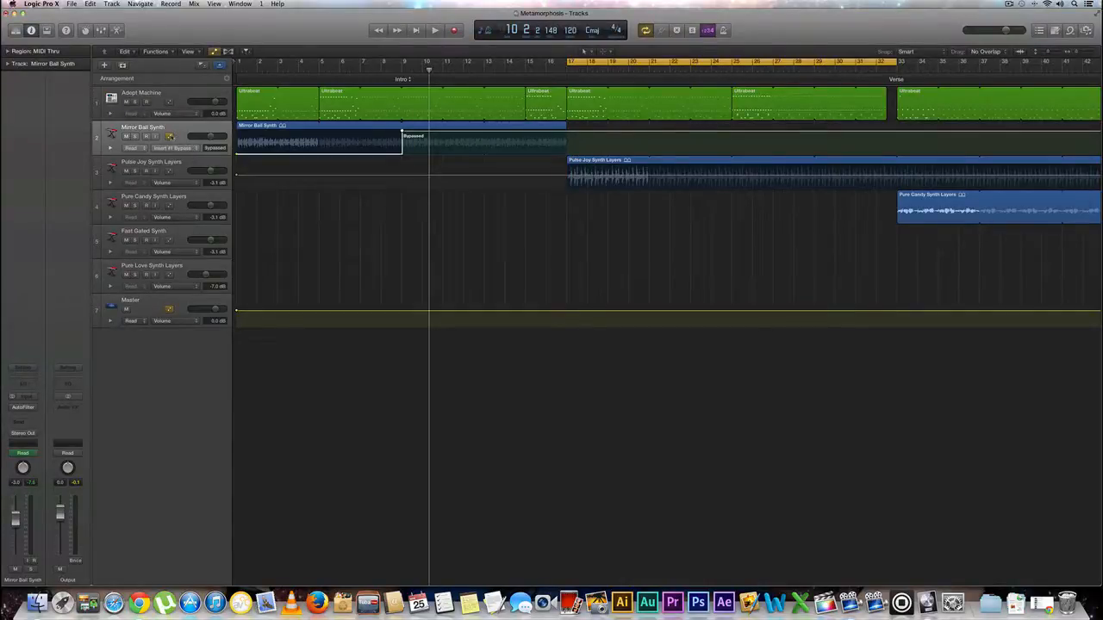
scroll(649, 191, "right", 5)
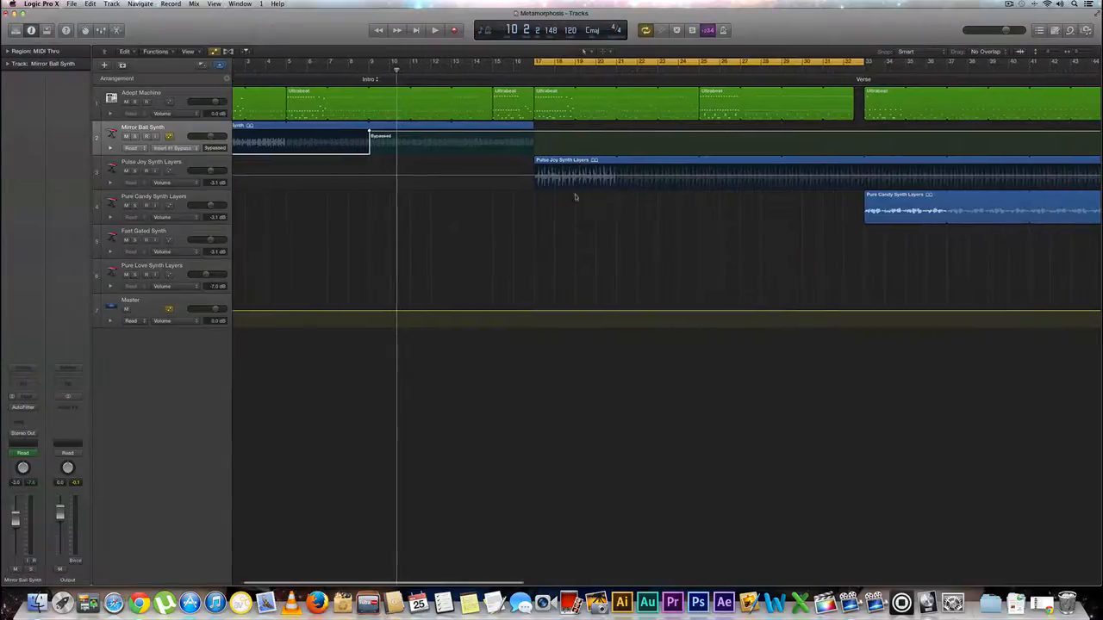
Move the playhead to bar 17 and insert a Stereo Delay on the Pulse Joy Synth Layers track
scroll(424, 68, "right", 1)
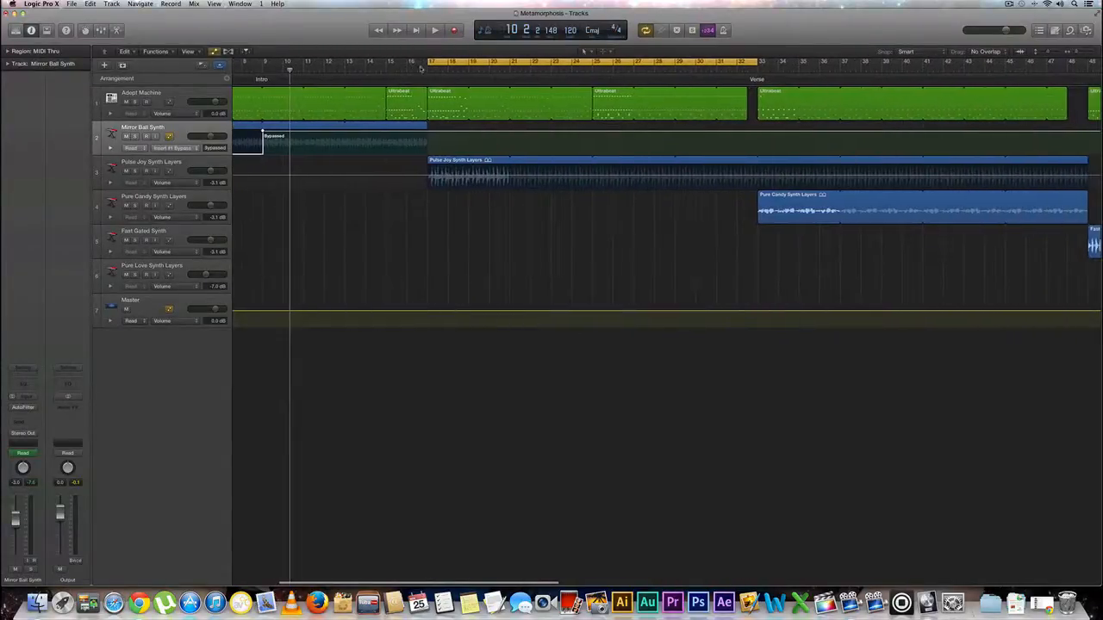
left_click_drag(421, 70, 428, 70)
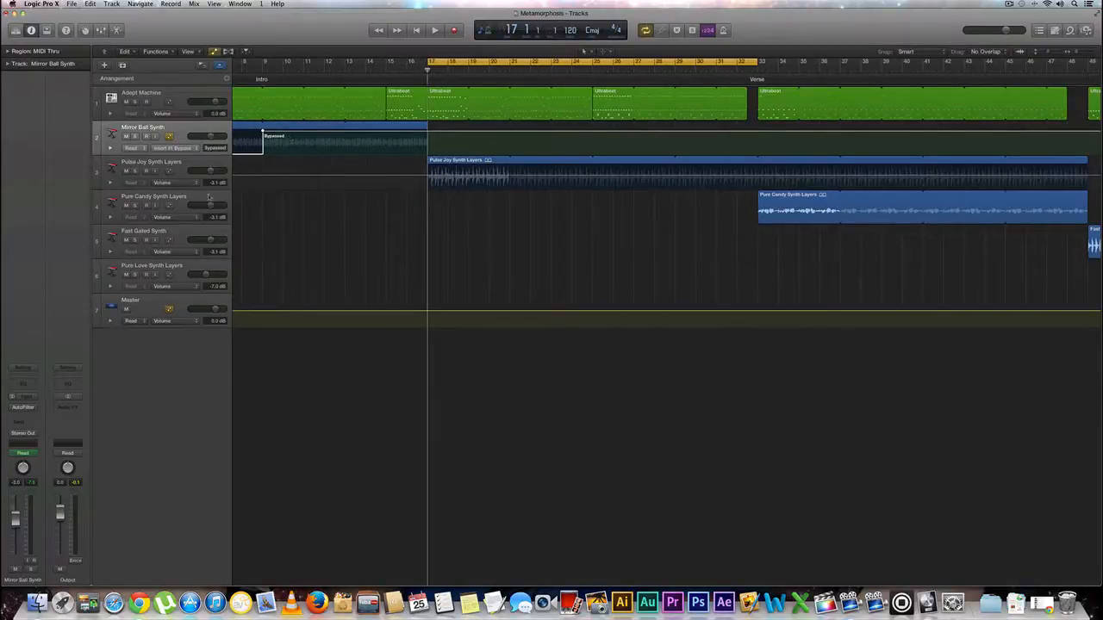
left_click(183, 160)
left_click(162, 183)
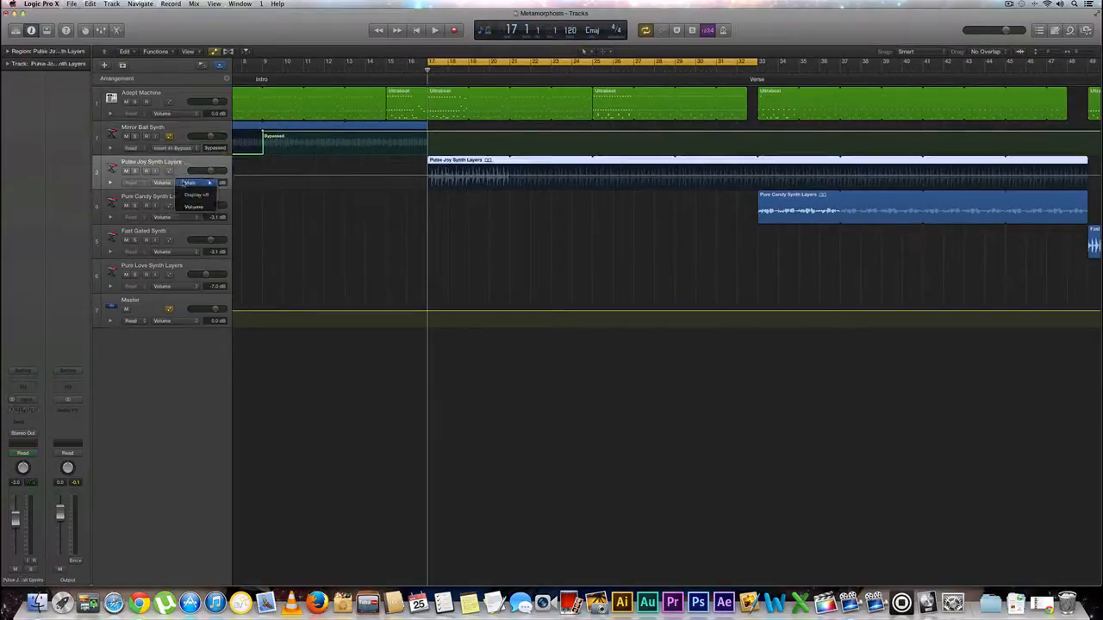
left_click(166, 185)
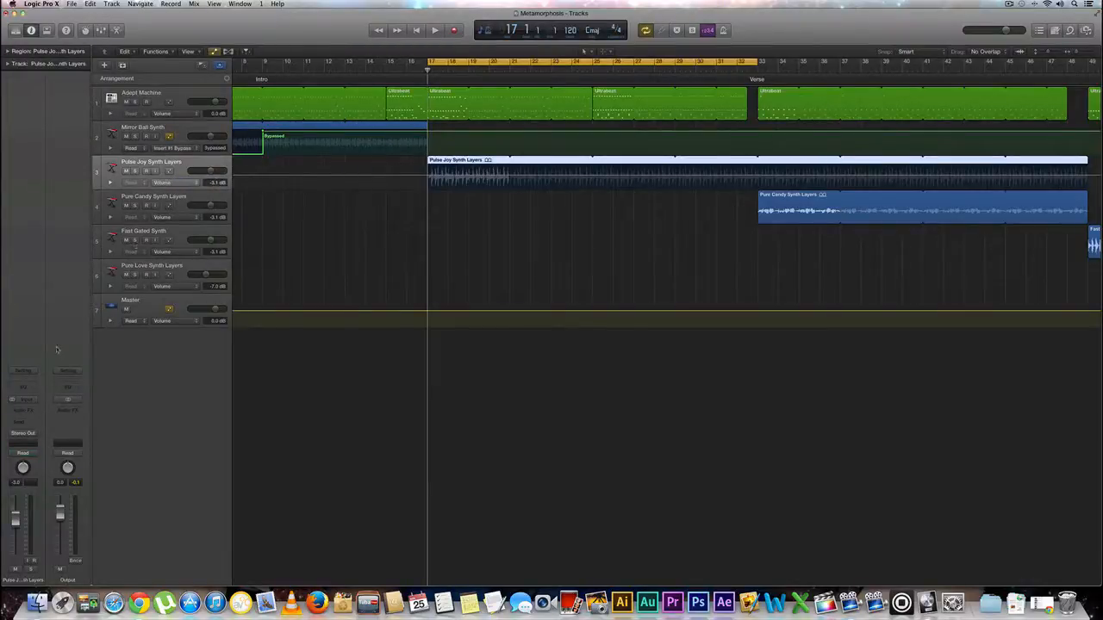
left_click(21, 415)
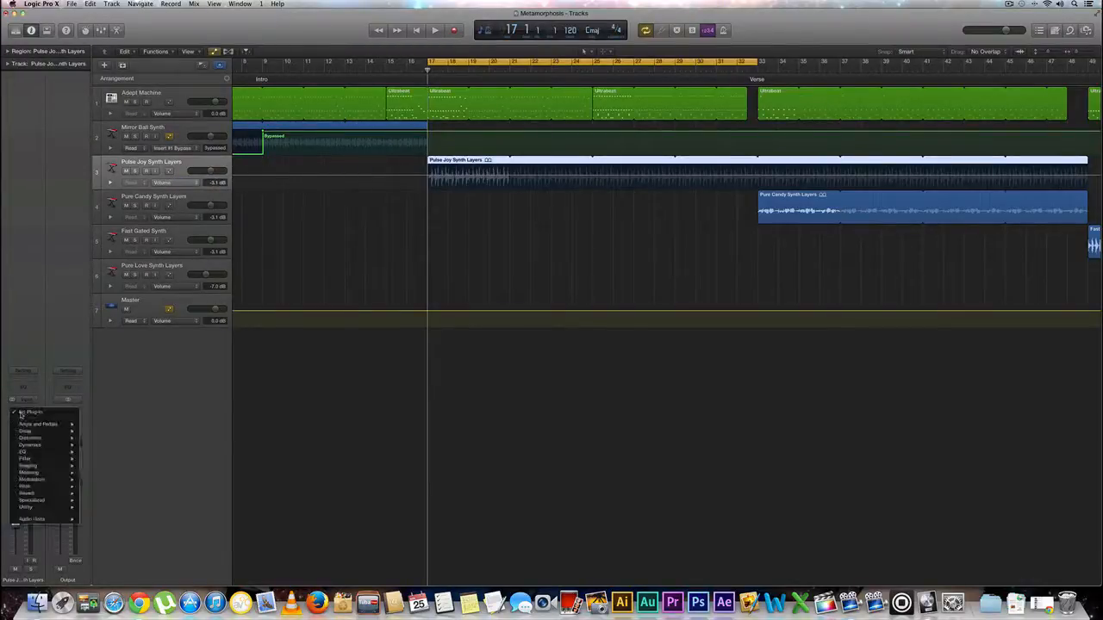
mouse_move(25, 439)
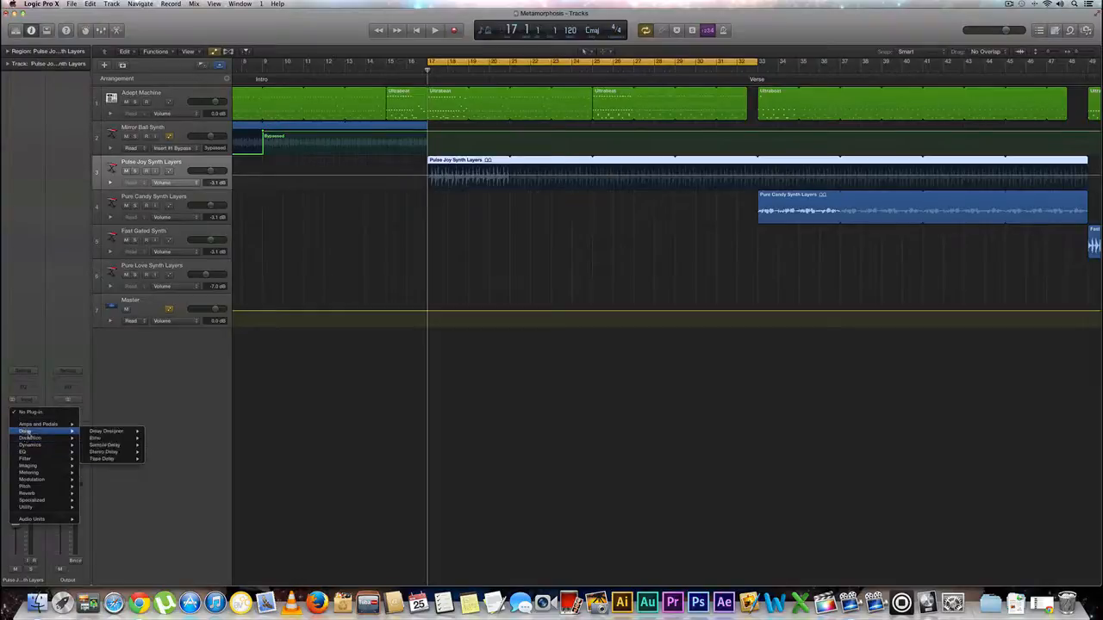
mouse_move(105, 444)
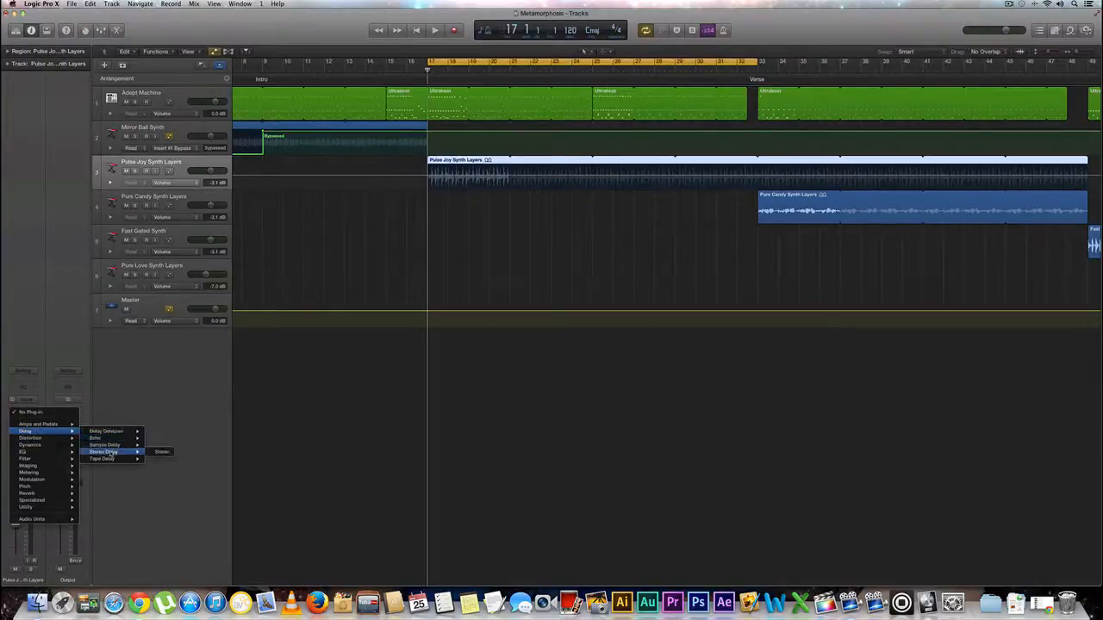
left_click(151, 454)
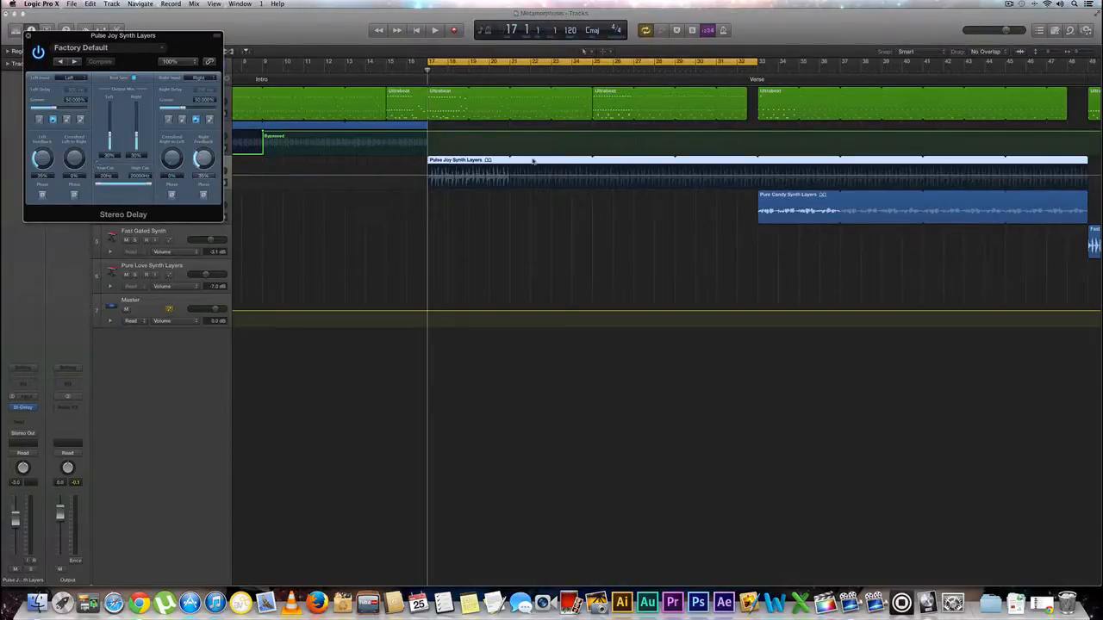
Place the playhead at bar 25 and switch the Pulse Joy Synth Layers track's automation parameter to Insert #1 Bypass
left_click(592, 70)
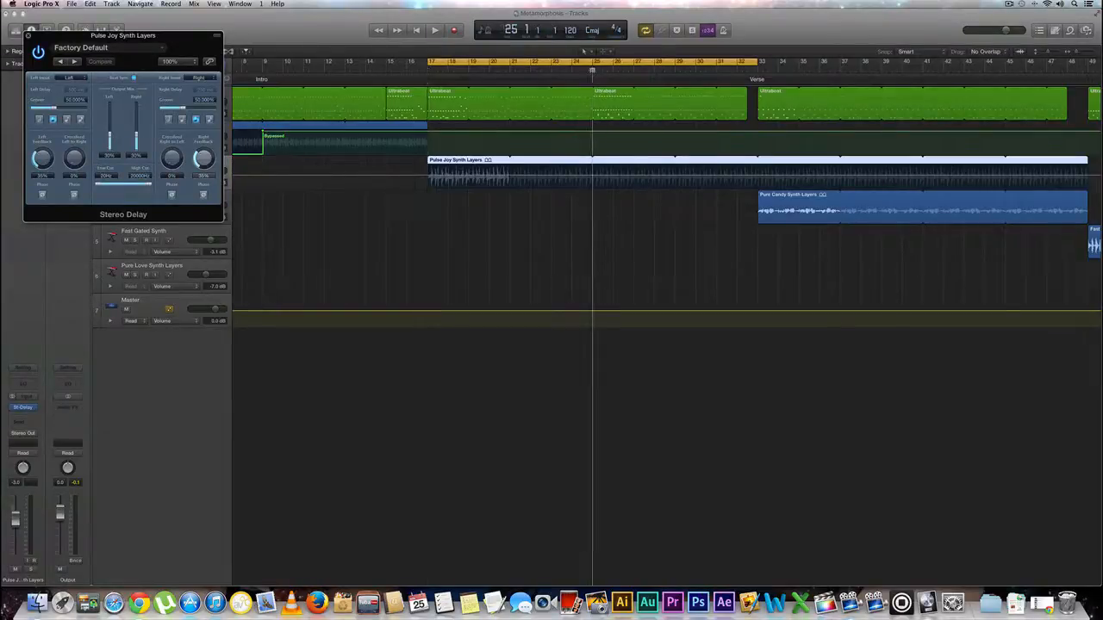
left_click(559, 173)
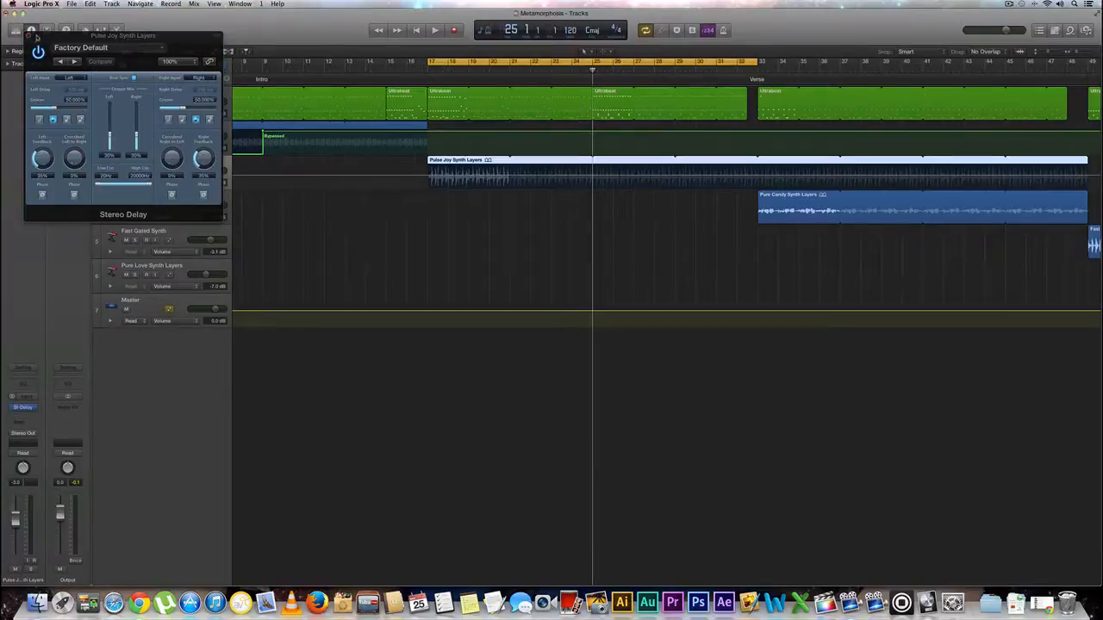
left_click_drag(36, 36, 376, 309)
left_click(188, 184)
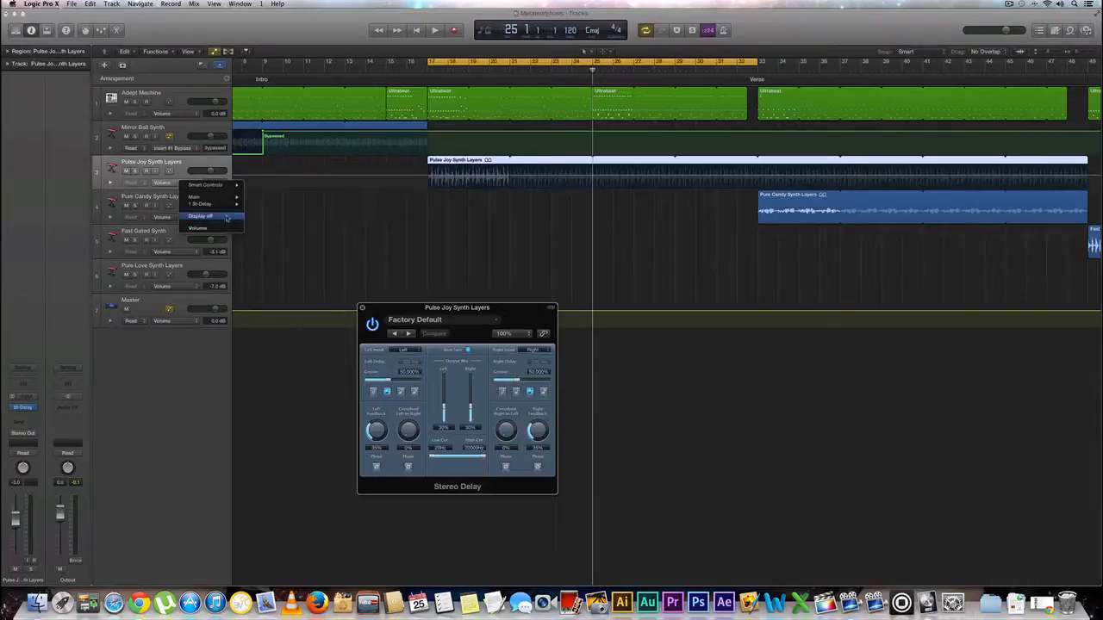
mouse_move(234, 204)
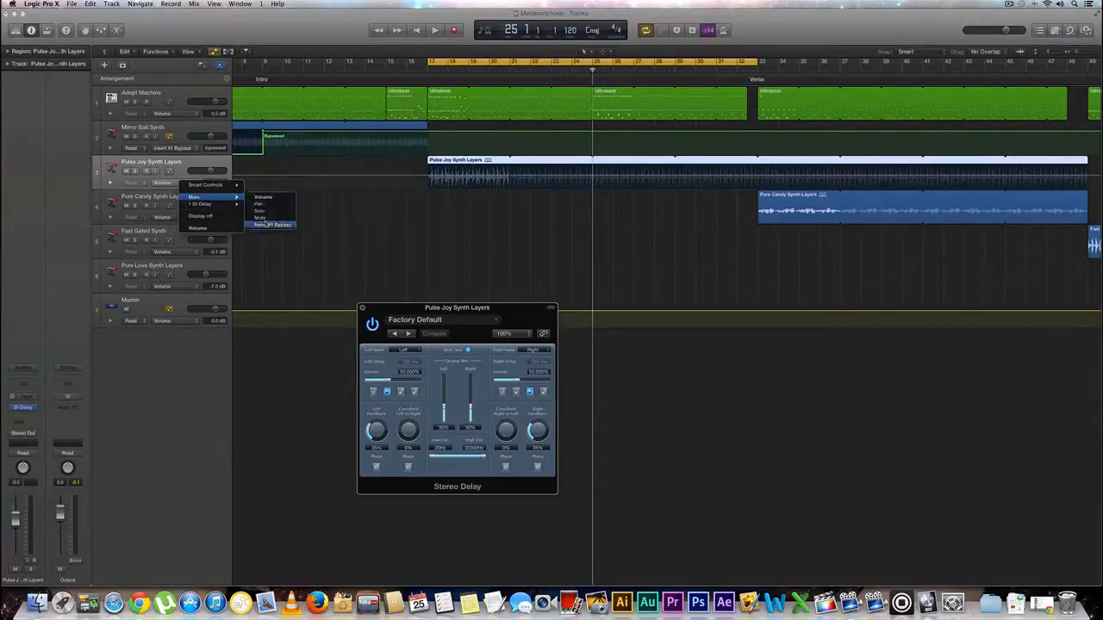
left_click(272, 225)
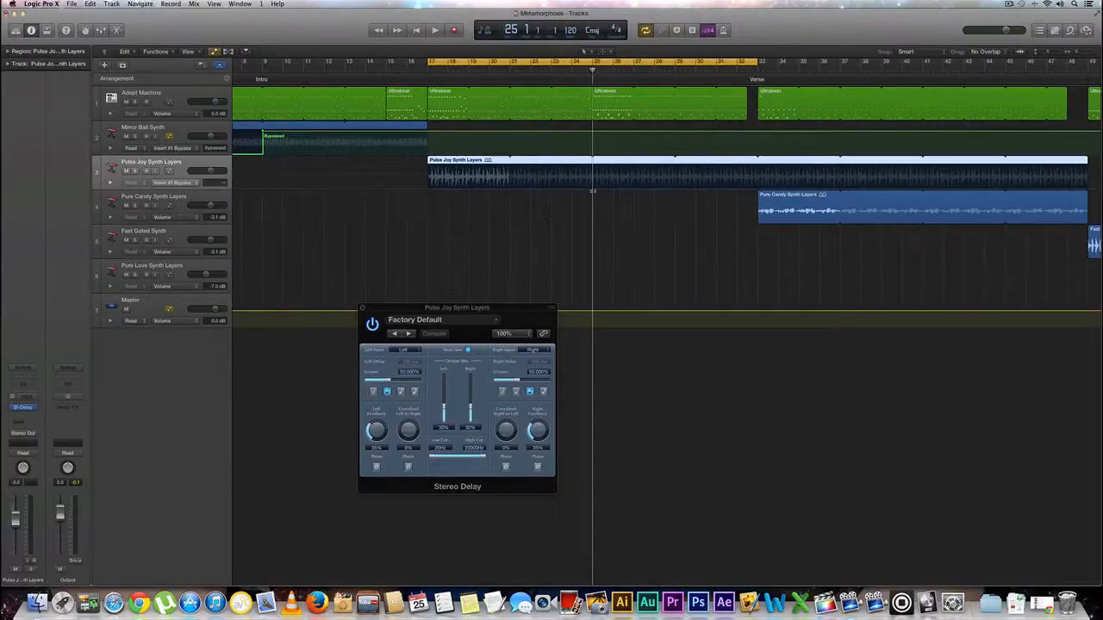
Automate the Stereo Delay to be bypassed from bar 17 to bar 25 and active again from bar 25
left_click(593, 191)
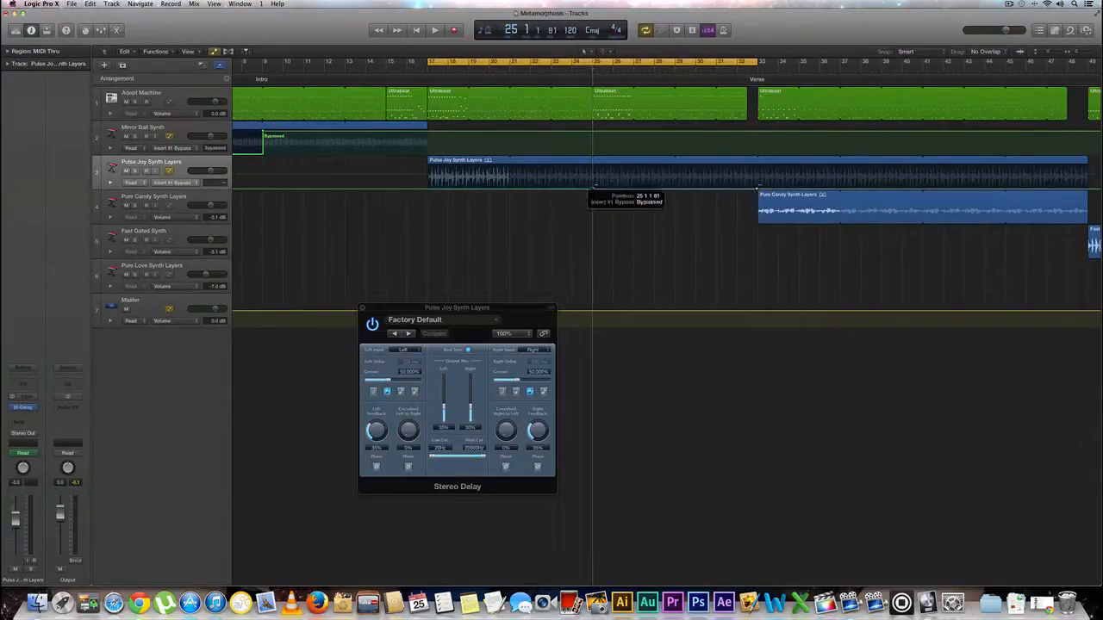
mouse_move(592, 188)
left_mouse_down()
mouse_move(592, 165)
mouse_move(593, 188)
left_mouse_up()
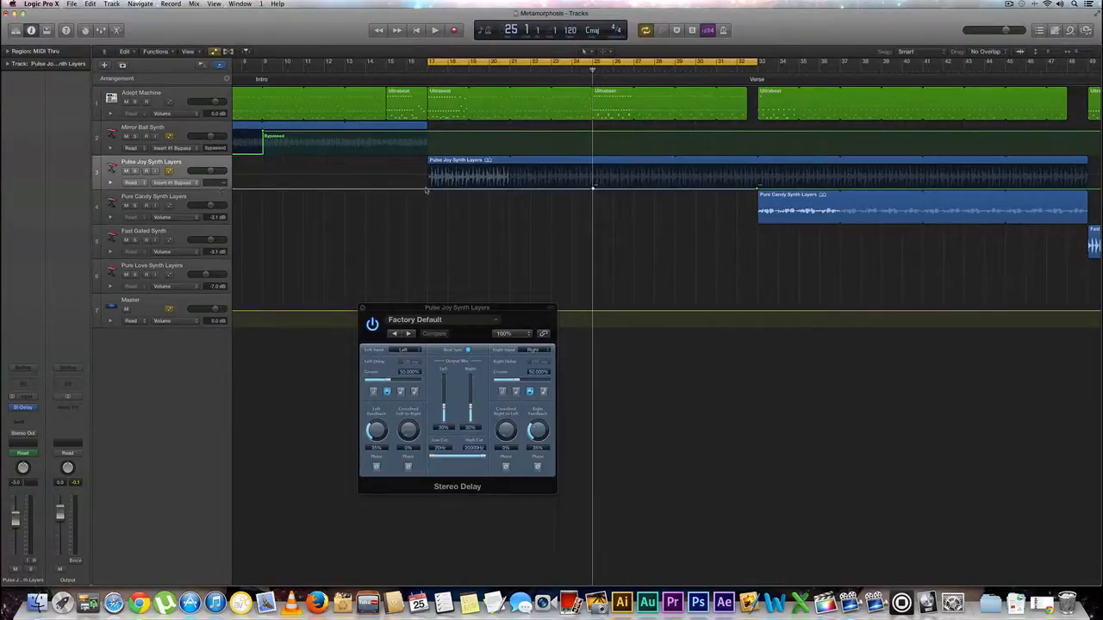
left_click_drag(428, 189, 426, 165)
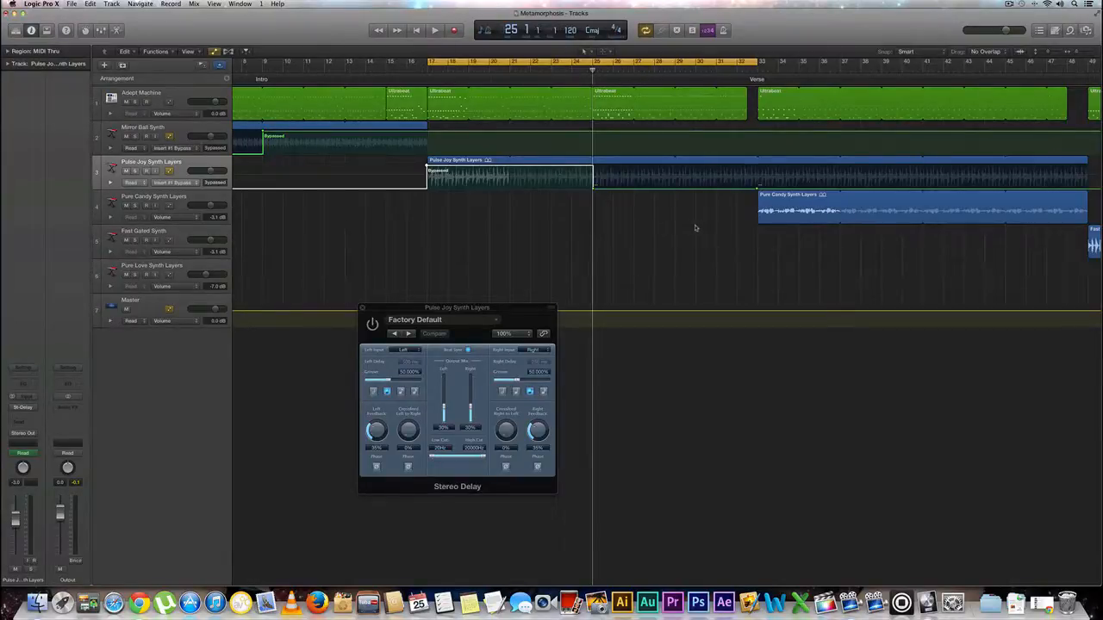
Automate the Stereo Delay's Left Mix to ramp up from 30 % at about bar 47 to the region's end at bar 49
scroll(695, 229, "right", 3)
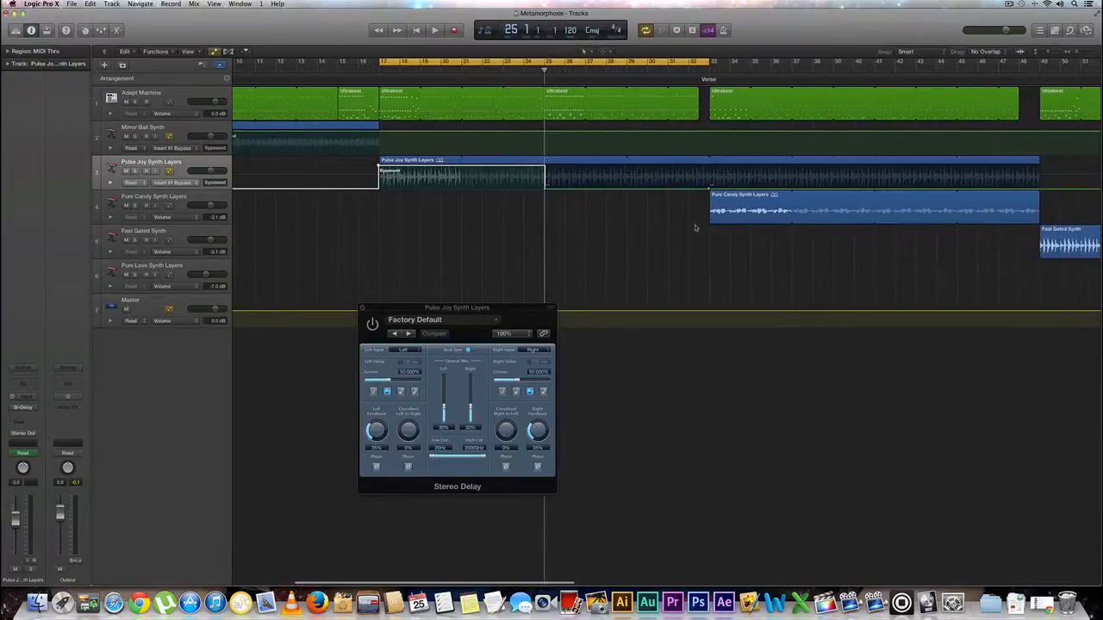
left_click(155, 182)
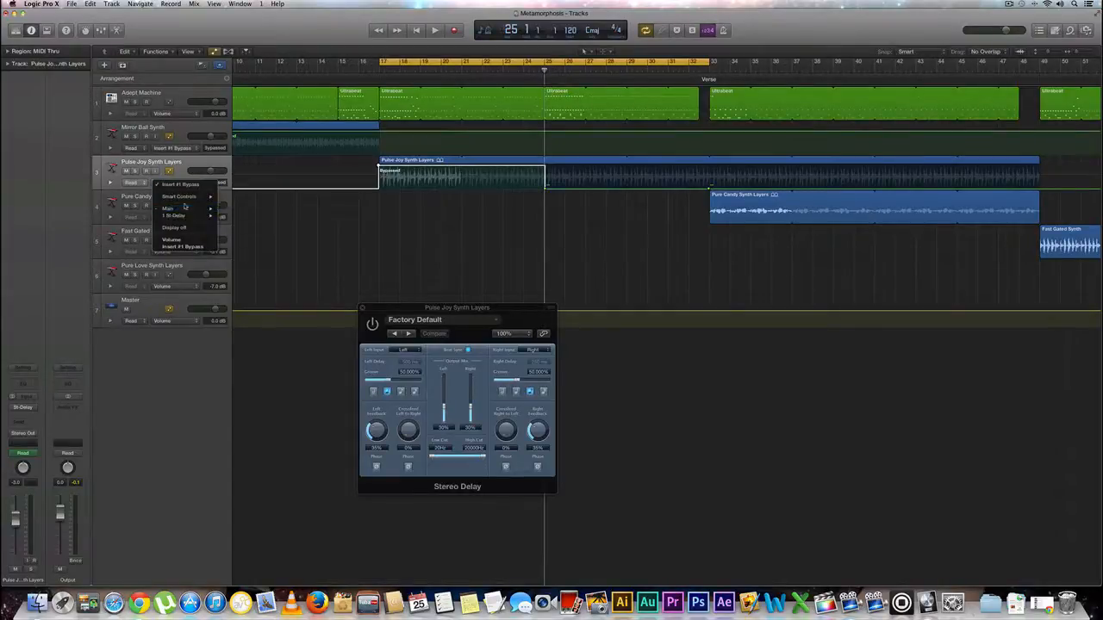
mouse_move(185, 216)
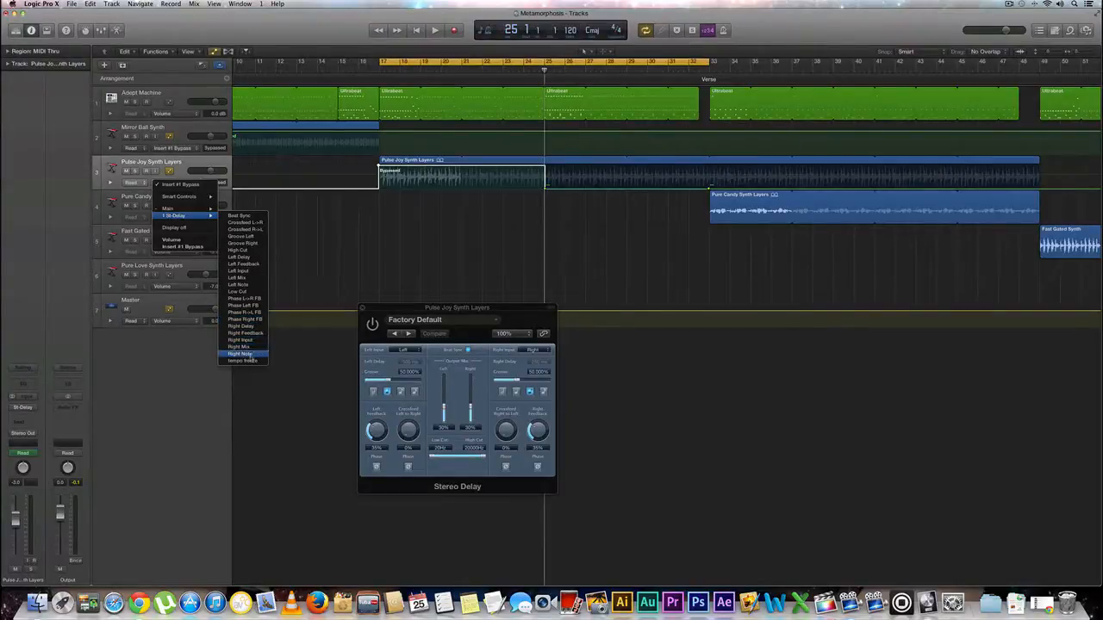
left_click(244, 278)
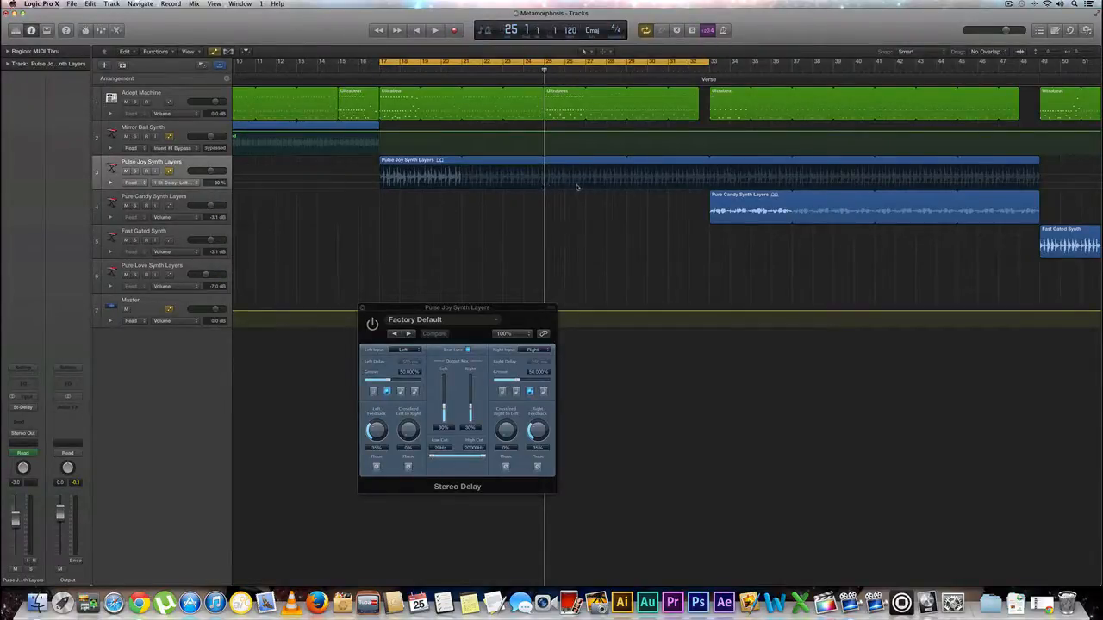
scroll(575, 187, "right", 3)
scroll(575, 186, "right", 1)
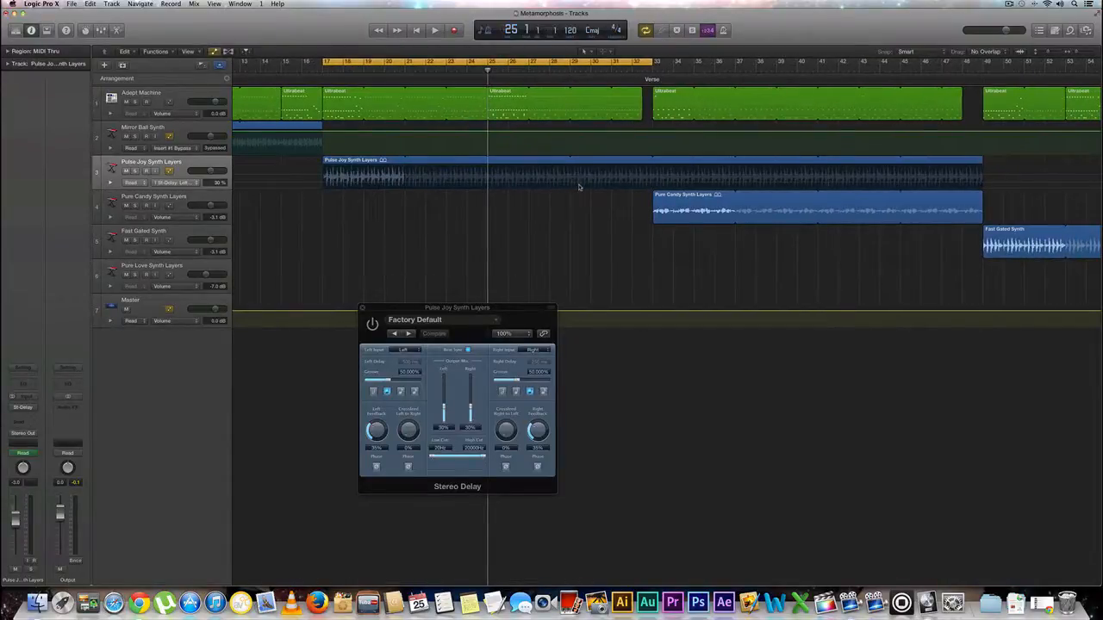
scroll(621, 183, "right", 8)
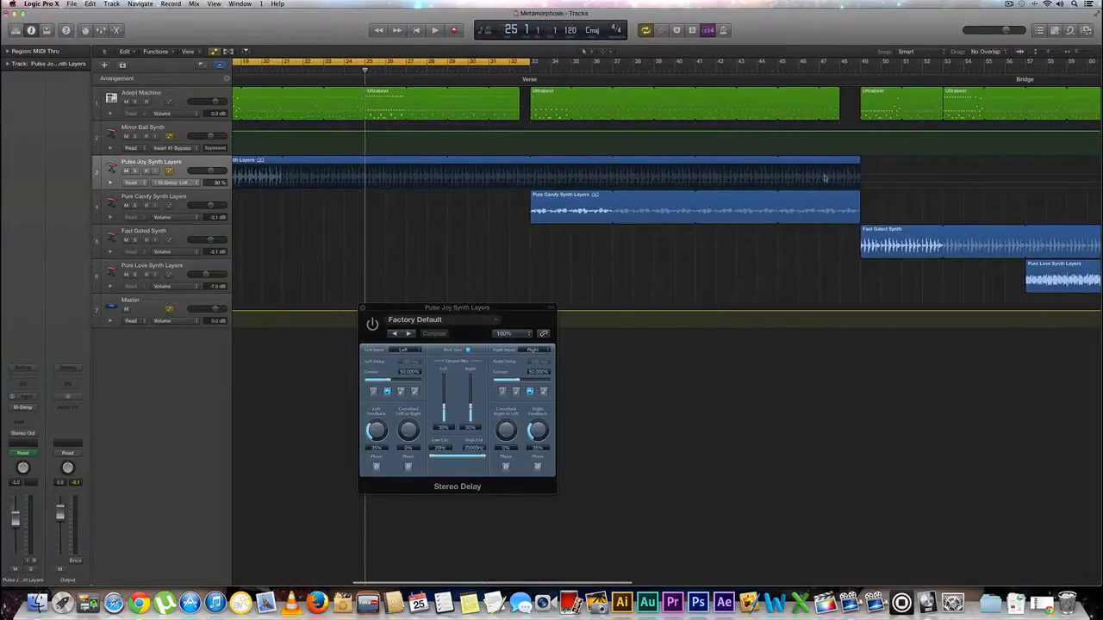
scroll(817, 186, "right", 1)
scroll(814, 184, "left", 1)
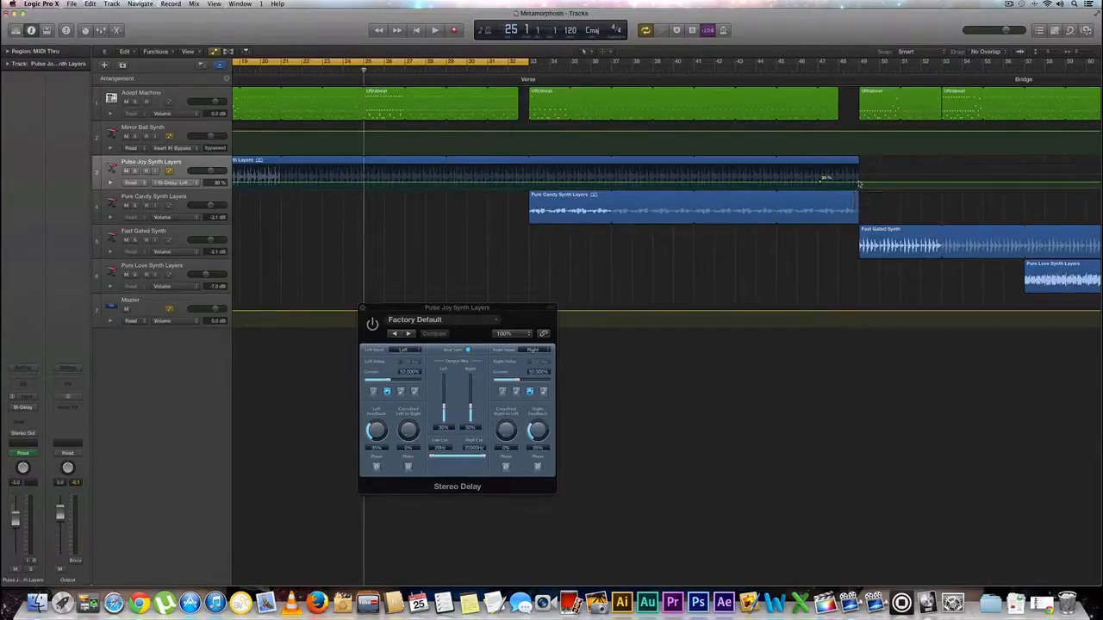
mouse_move(859, 183)
left_mouse_down()
mouse_move(859, 165)
mouse_move(859, 177)
left_mouse_up()
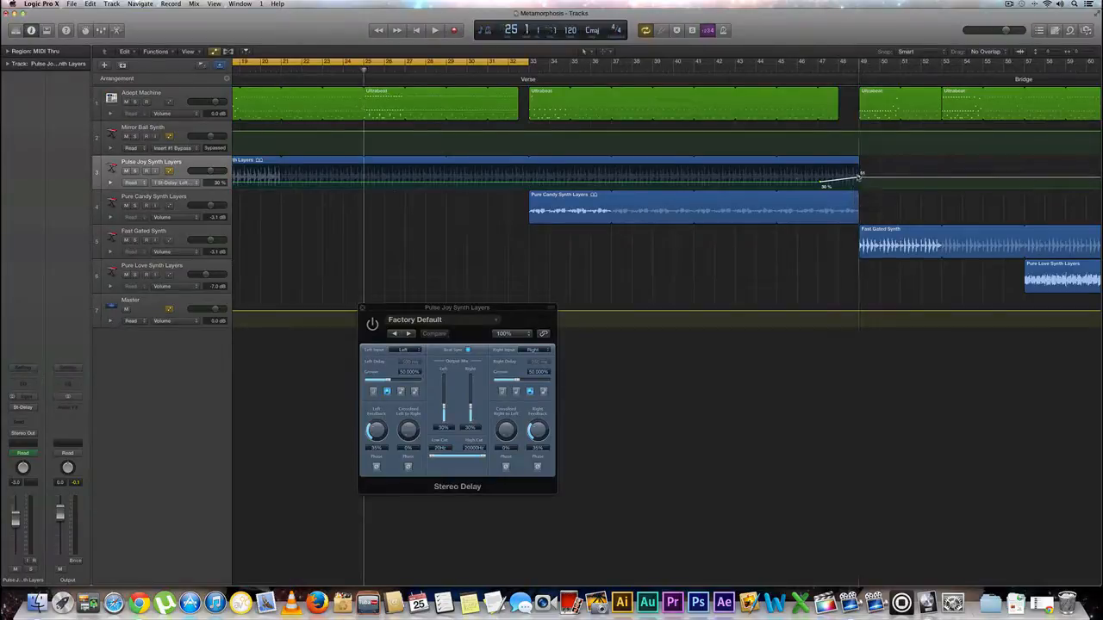
Automate the Stereo Delay's Right Mix with a matching ramp up from 30 % at about bar 47 to bar 49
left_click(181, 184)
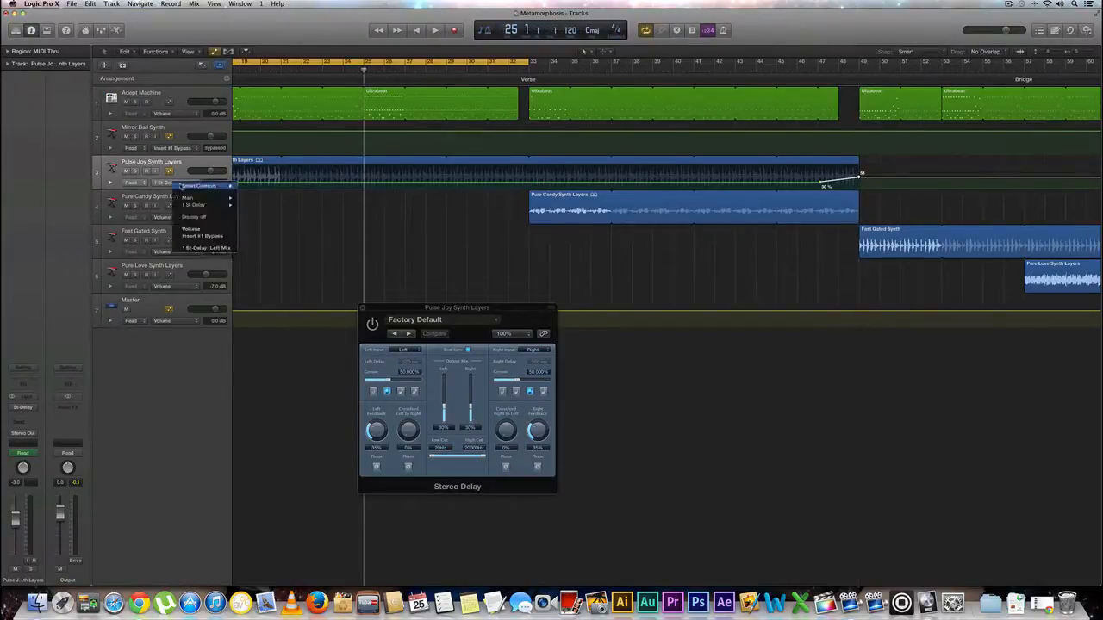
mouse_move(195, 206)
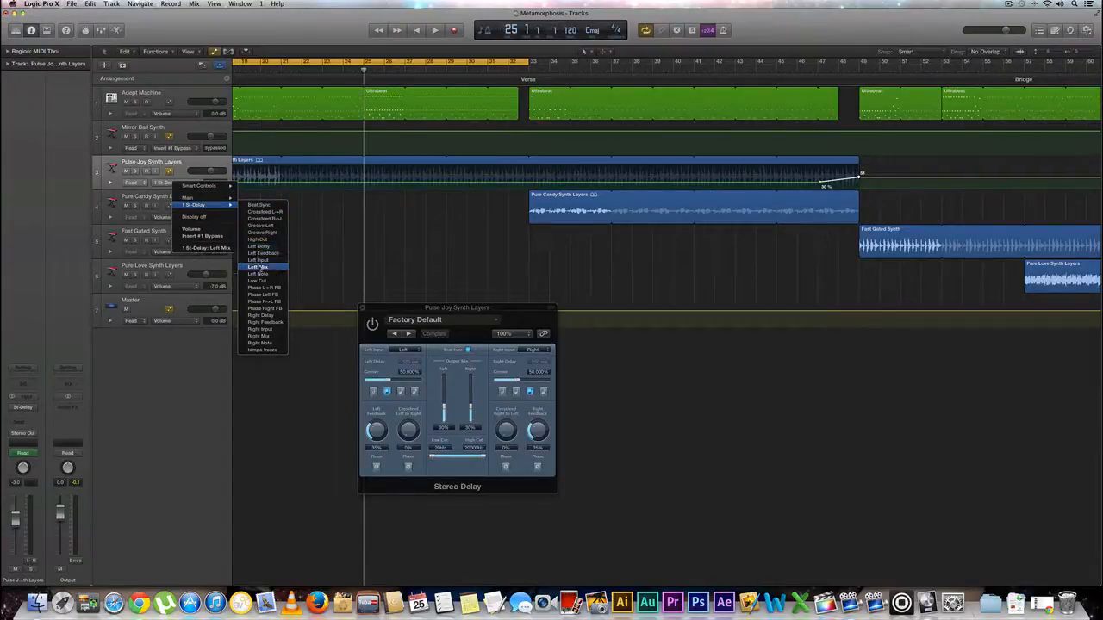
left_click(261, 337)
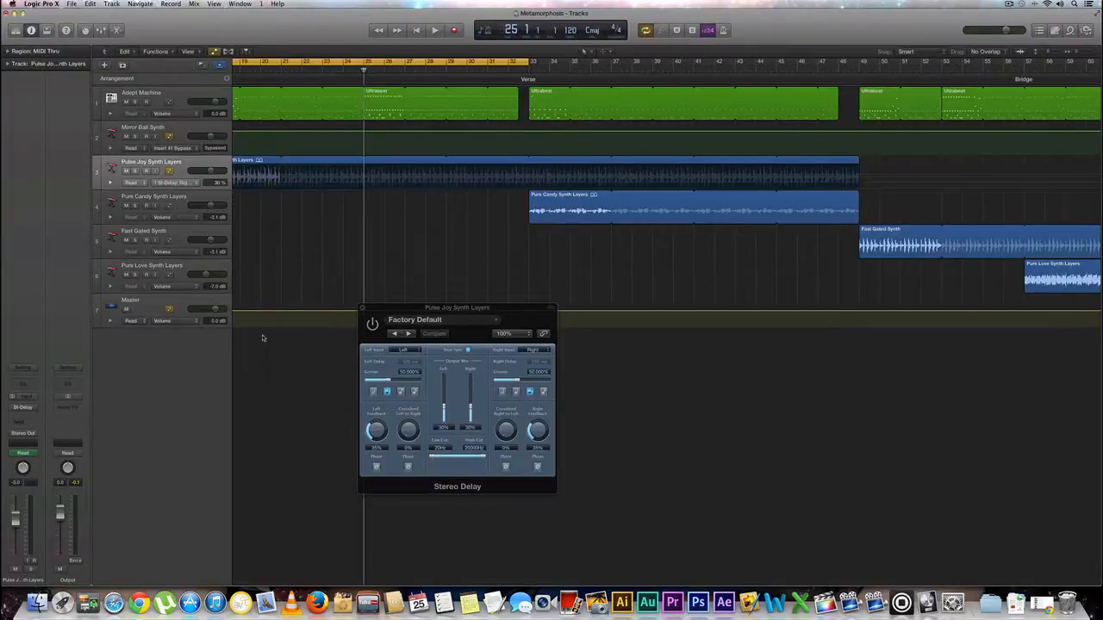
left_click(818, 181)
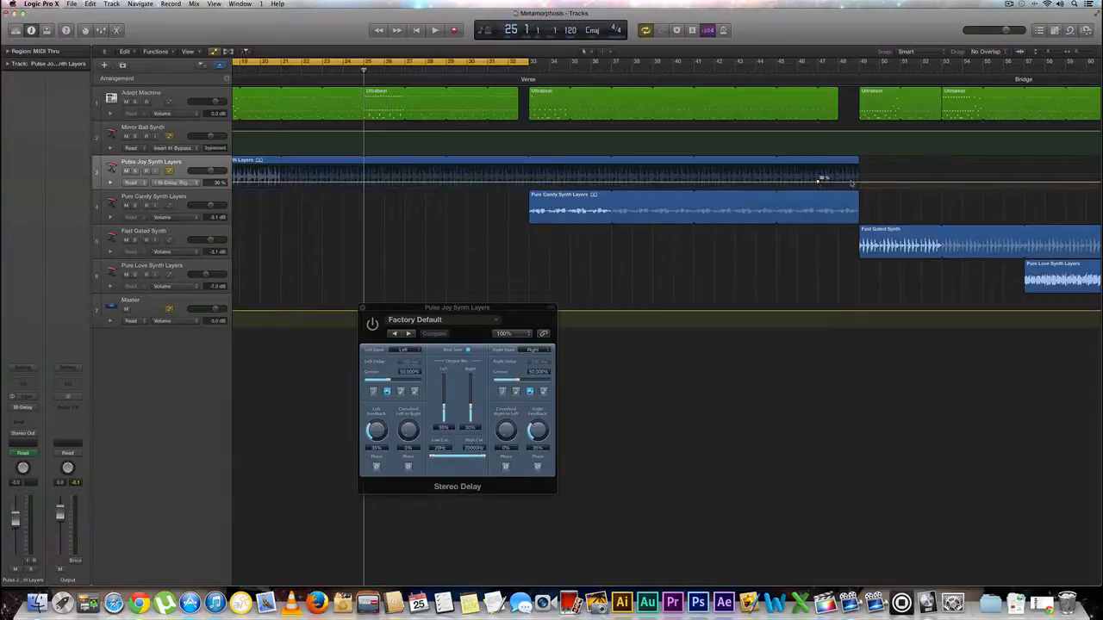
left_click_drag(859, 182, 860, 177)
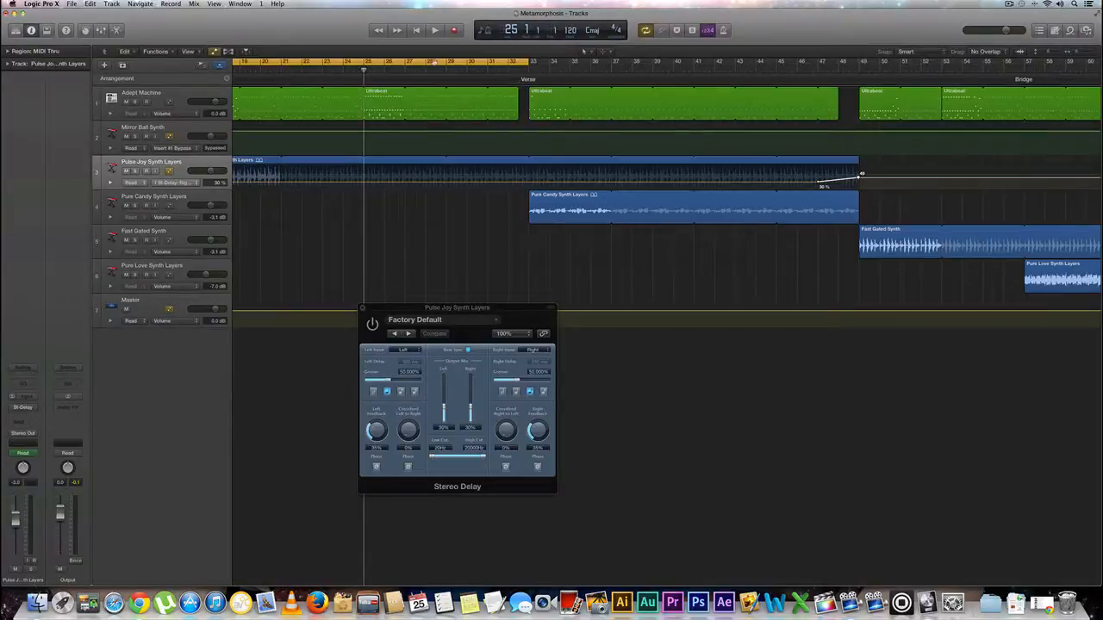
Extend the cycle range so it spans bars 17 to 49, up to the end of the Pulse Joy Synth Layers region
left_click_drag(427, 65, 465, 83)
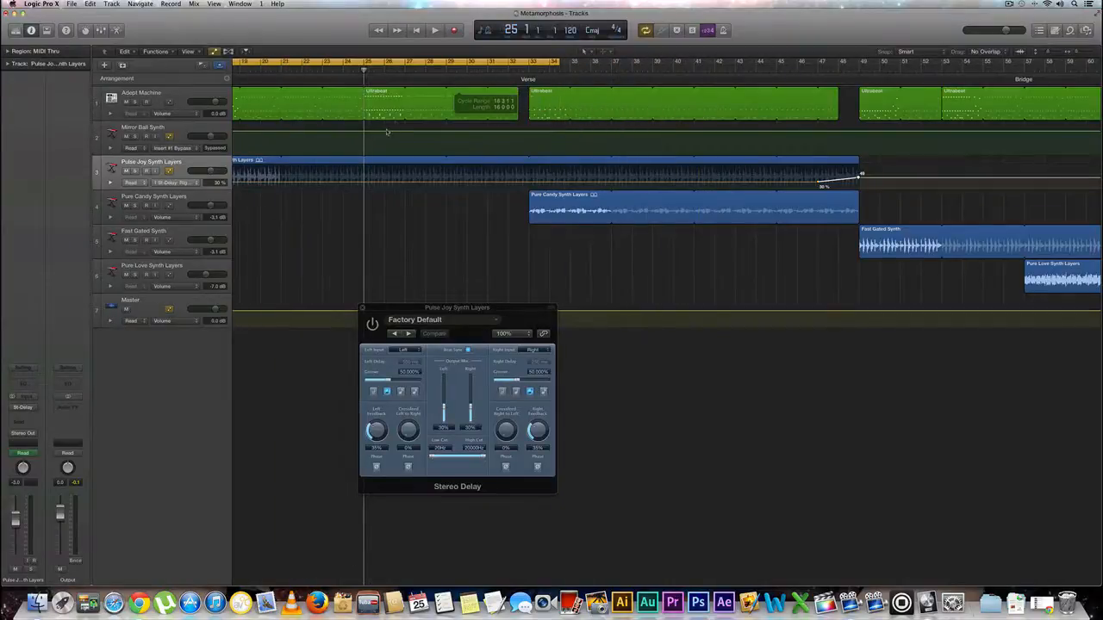
scroll(791, 79, "left", 10)
left_click_drag(794, 61, 766, 69)
scroll(869, 124, "right", 10)
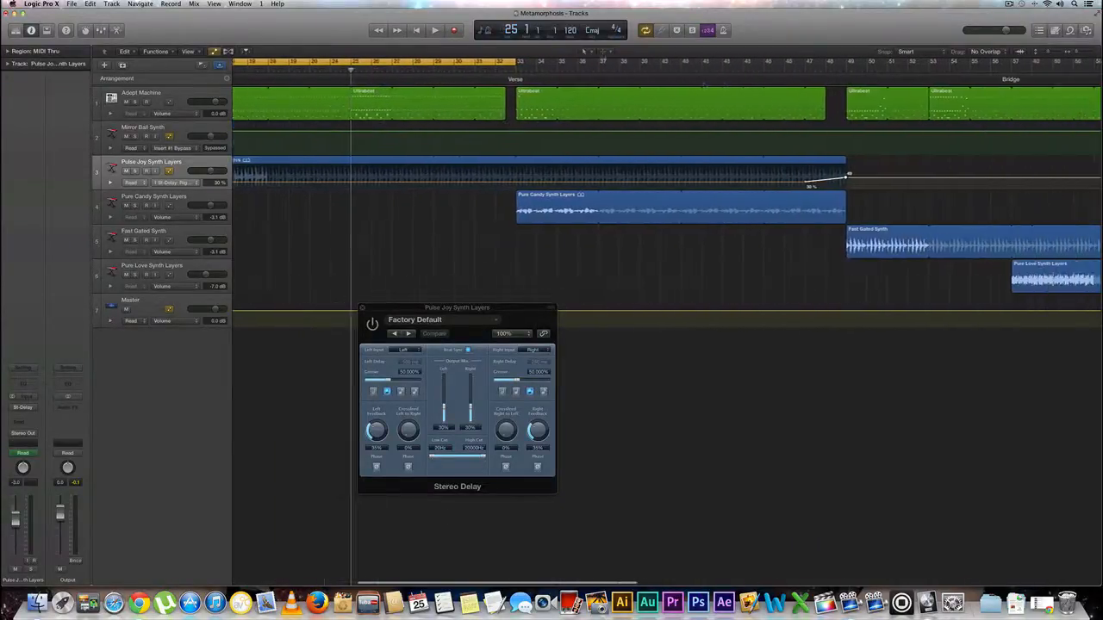
left_click_drag(439, 65, 763, 90)
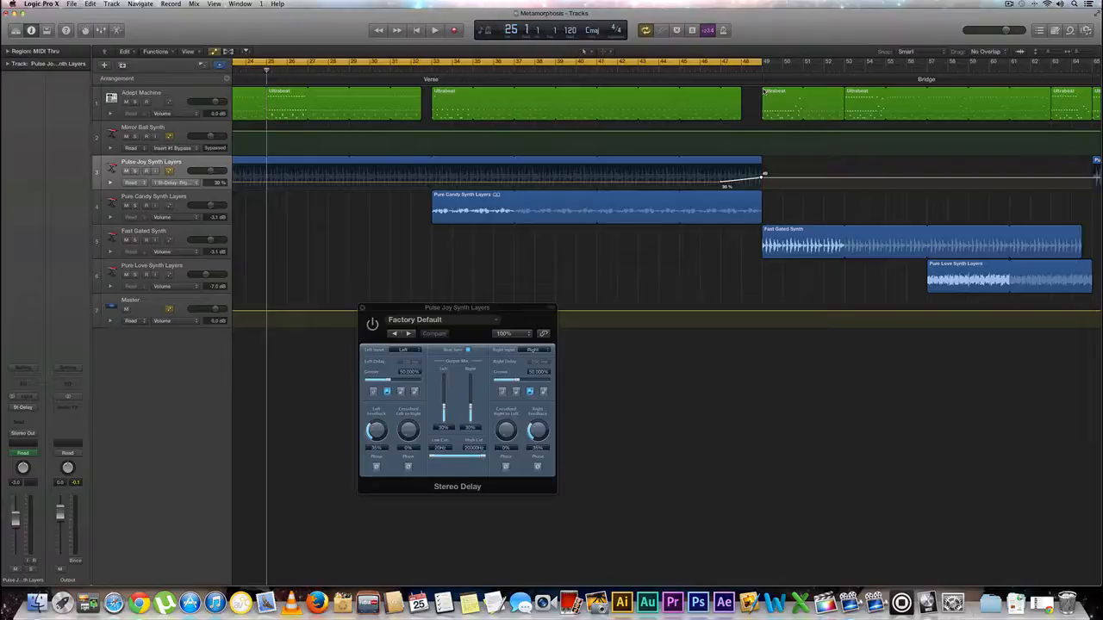
Play the cycled section from its start and display the Insert #1 Bypass automation on the Pulse Joy Synth Layers track
key("Return")
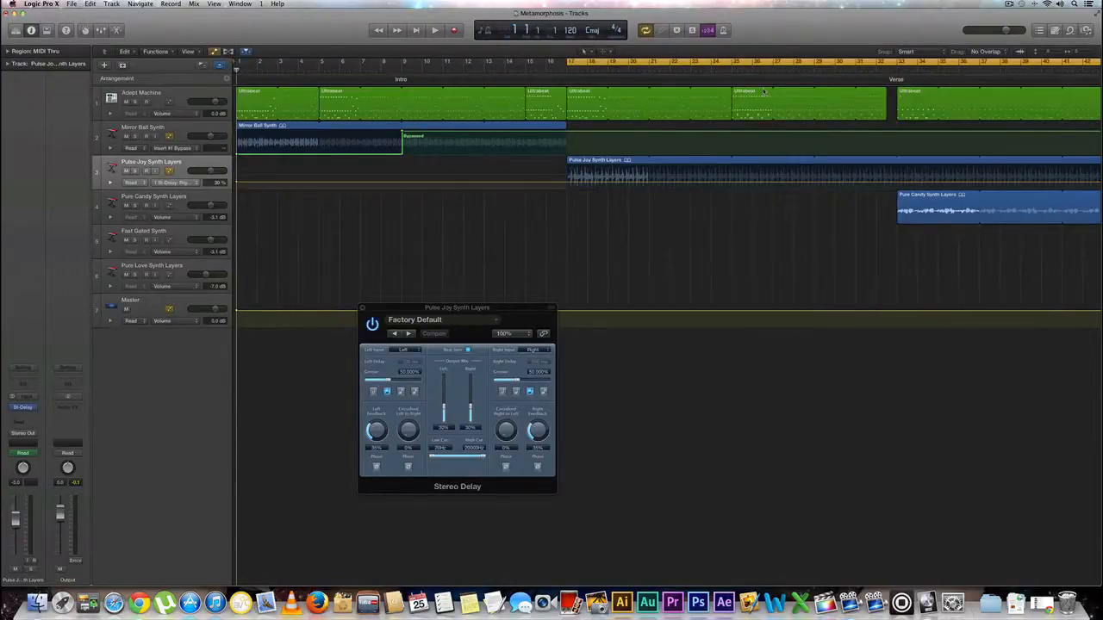
key("space")
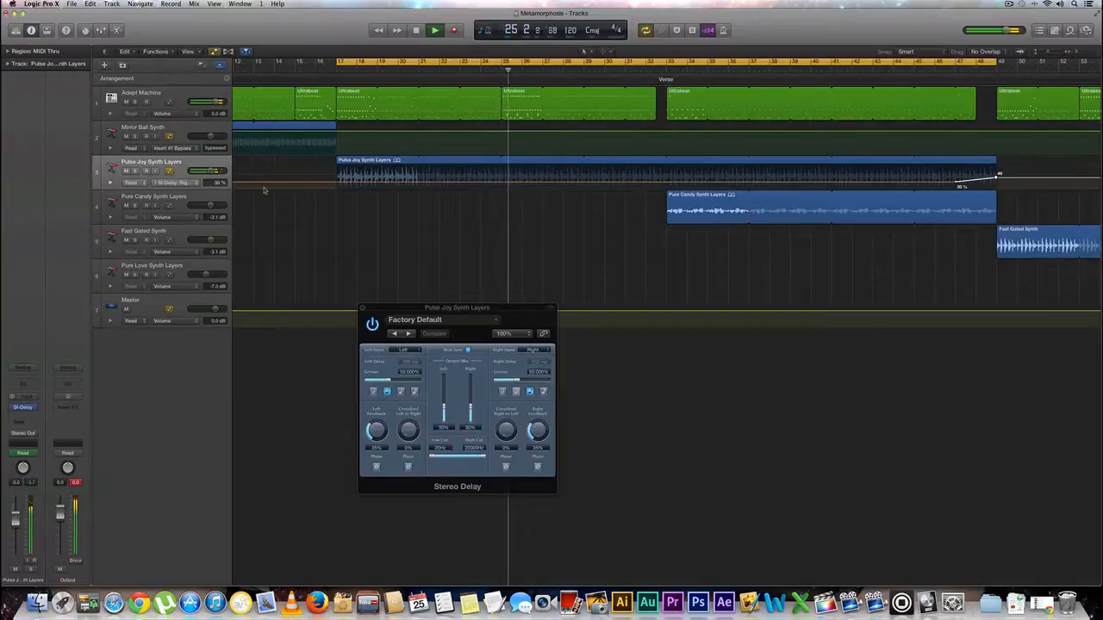
left_click(181, 184)
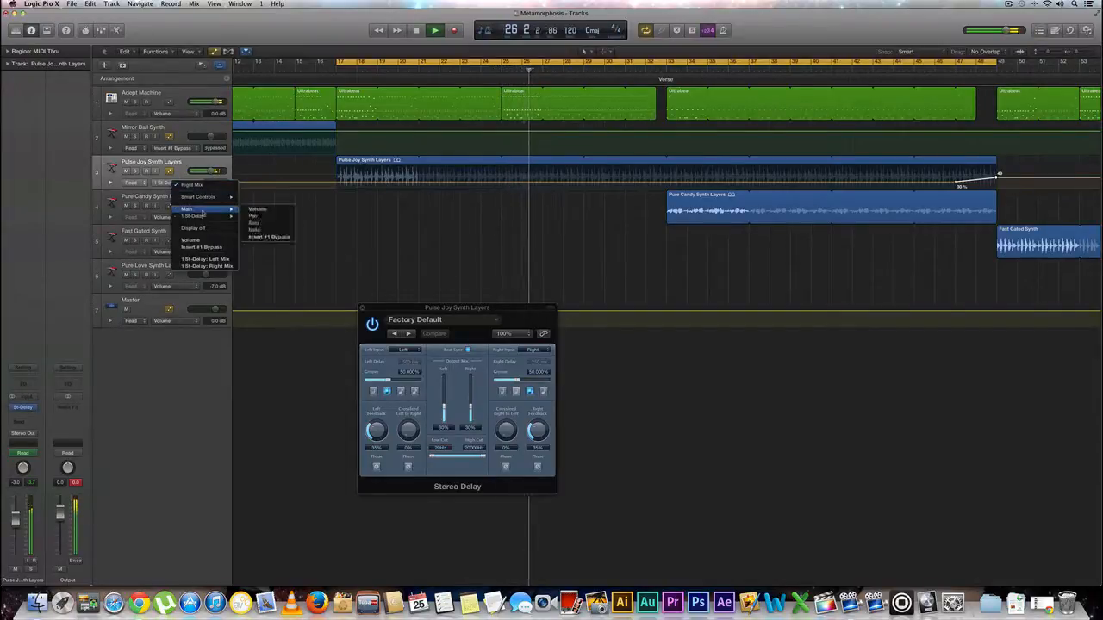
mouse_move(202, 216)
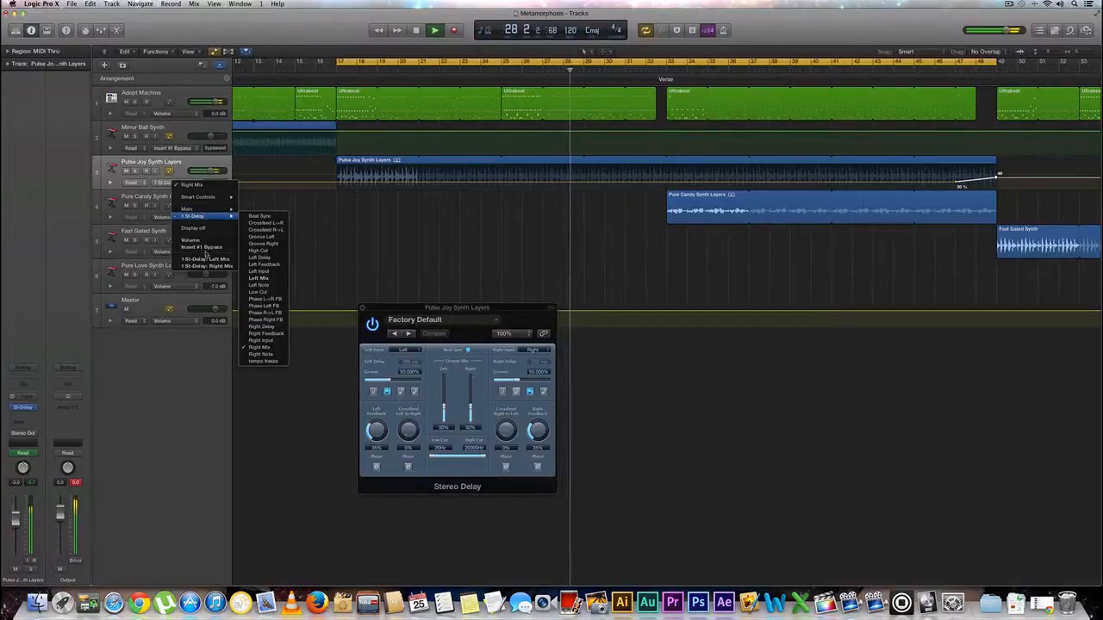
left_click(212, 249)
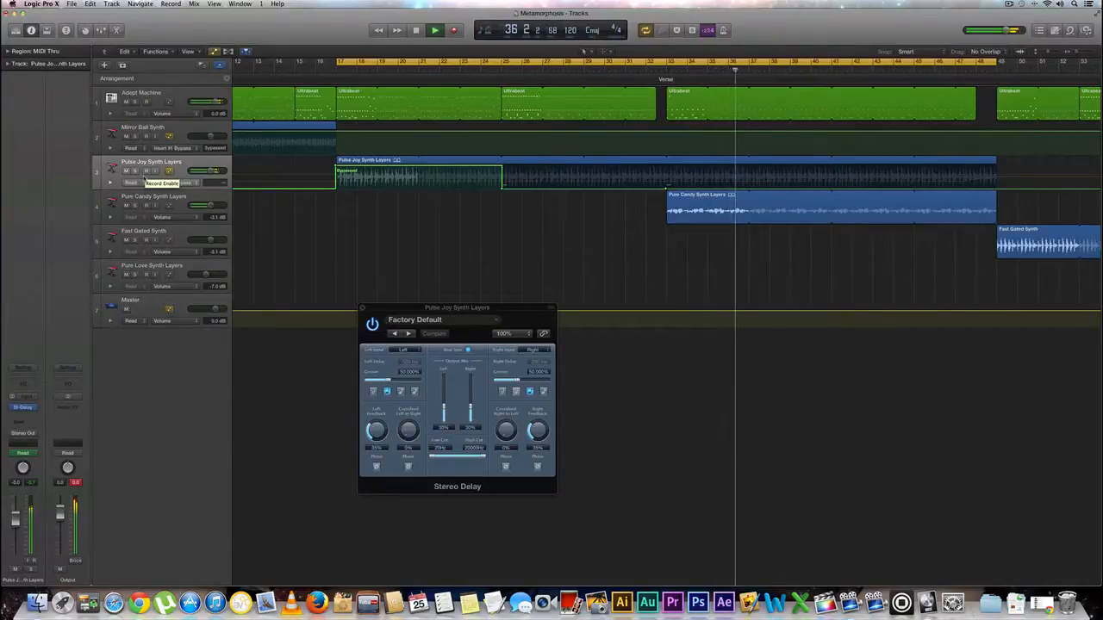
Solo the Pulse Joy Synth Layers track briefly, unsolo it, and listen through the delay mix ramp leading into bar 49
left_click(136, 171)
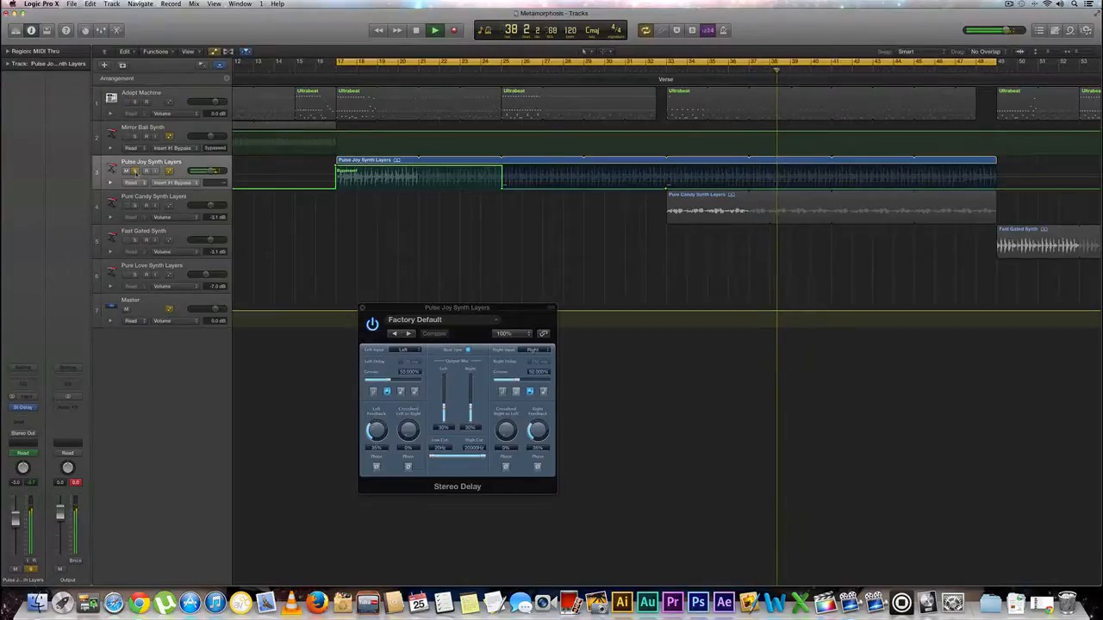
left_click(136, 172)
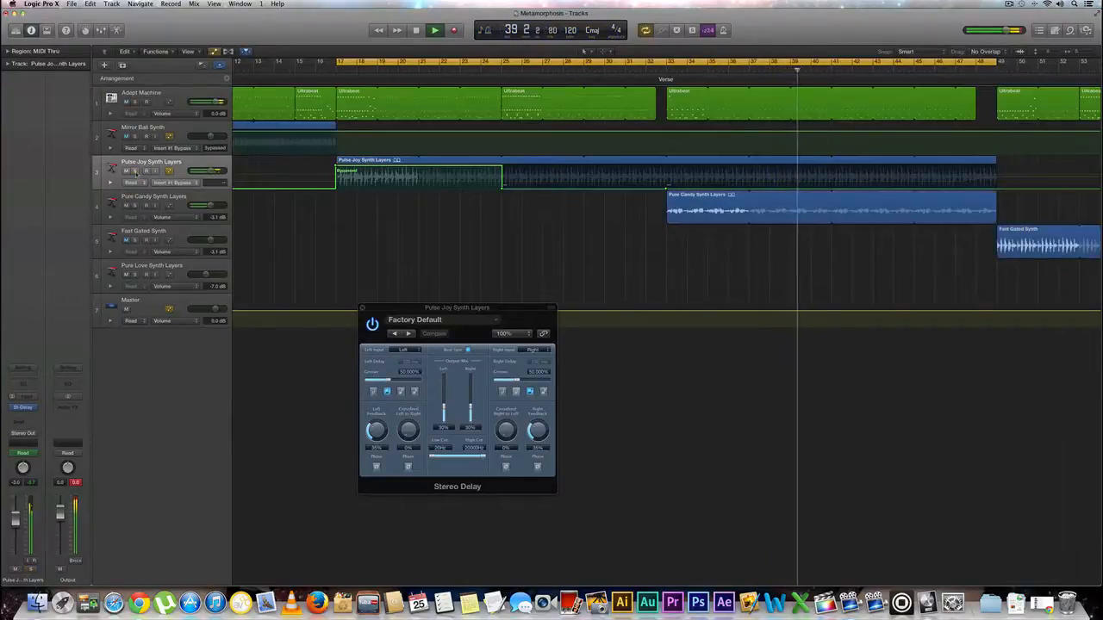
scroll(849, 253, "right", 6)
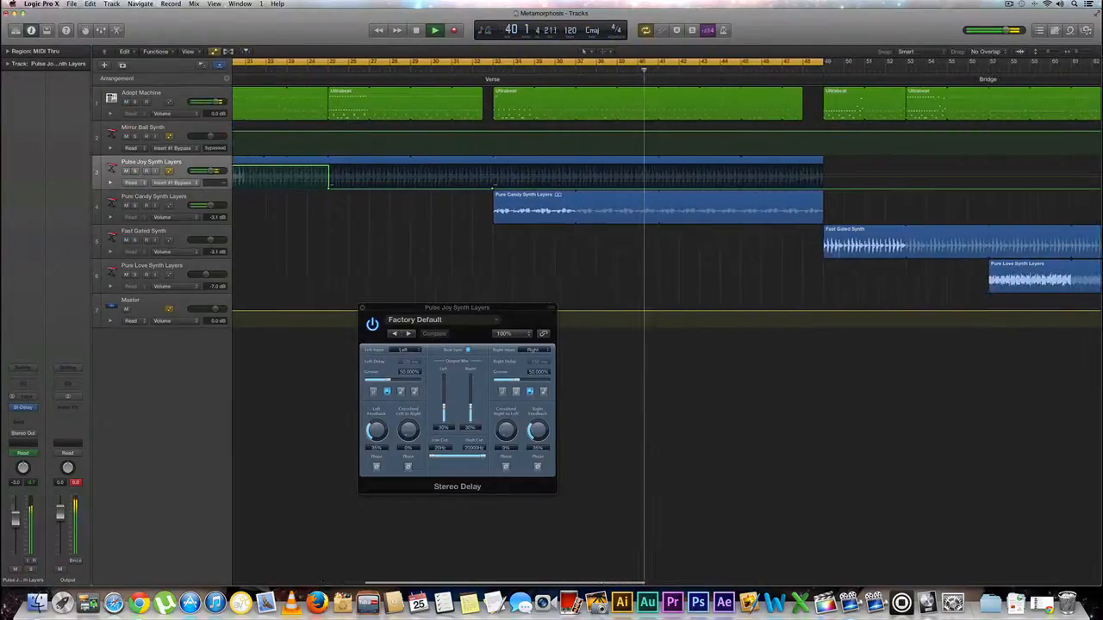
scroll(801, 252, "right", 5)
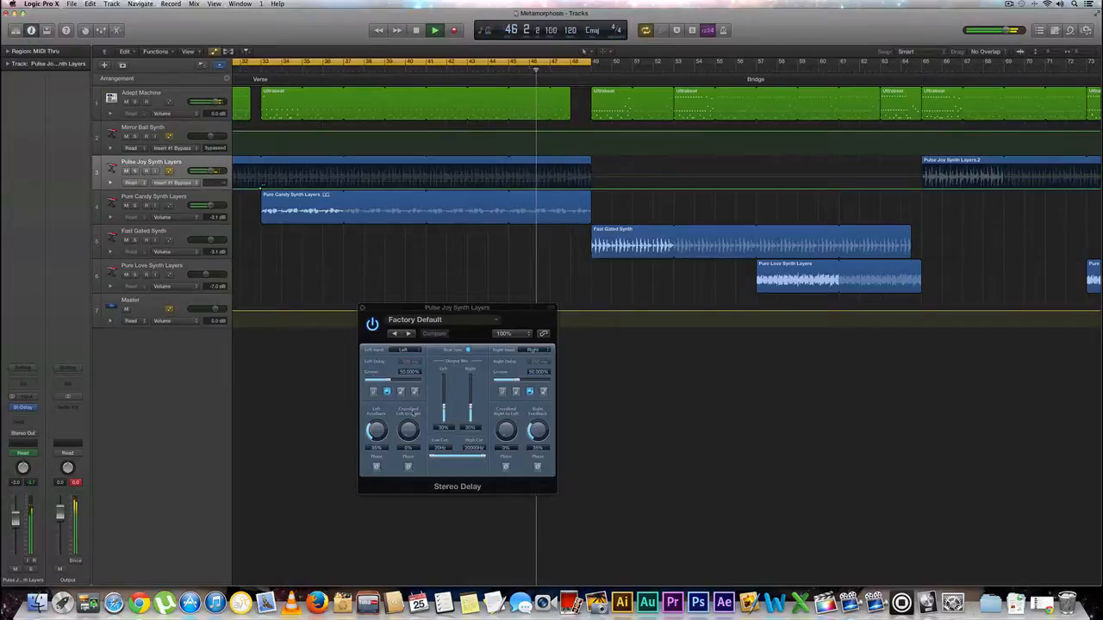
mouse_move(470, 409)
left_mouse_down()
mouse_move(446, 406)
mouse_move(470, 401)
left_mouse_up()
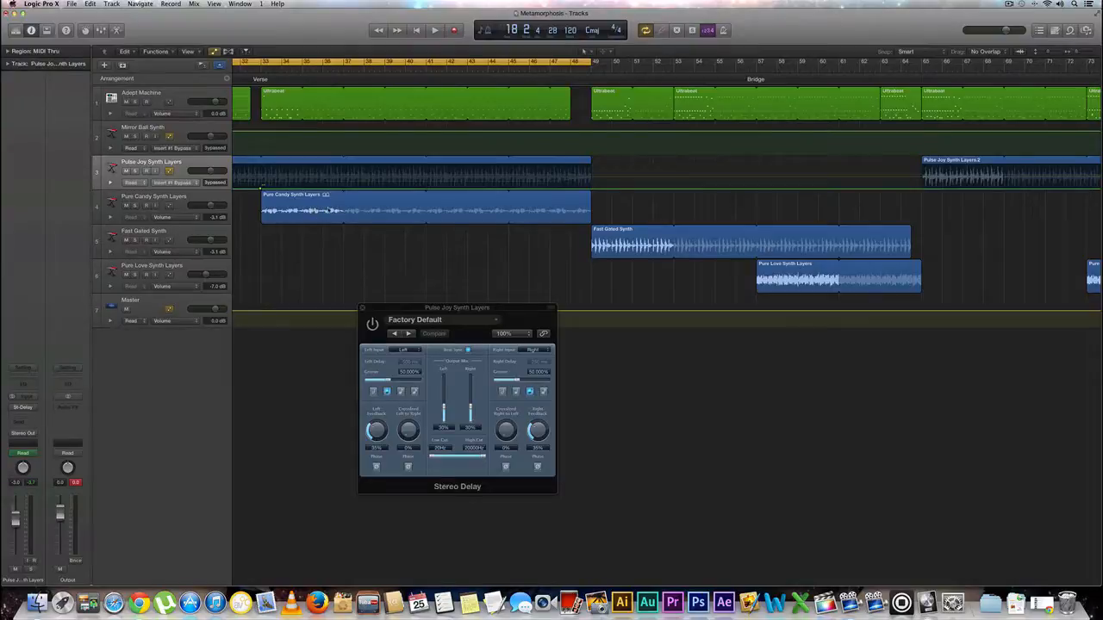
Open the Fast Gated Synth track's Bitcrusher in place of the Stereo Delay and set the cycle range to bars 49 to 65
scroll(489, 227, "right", 5)
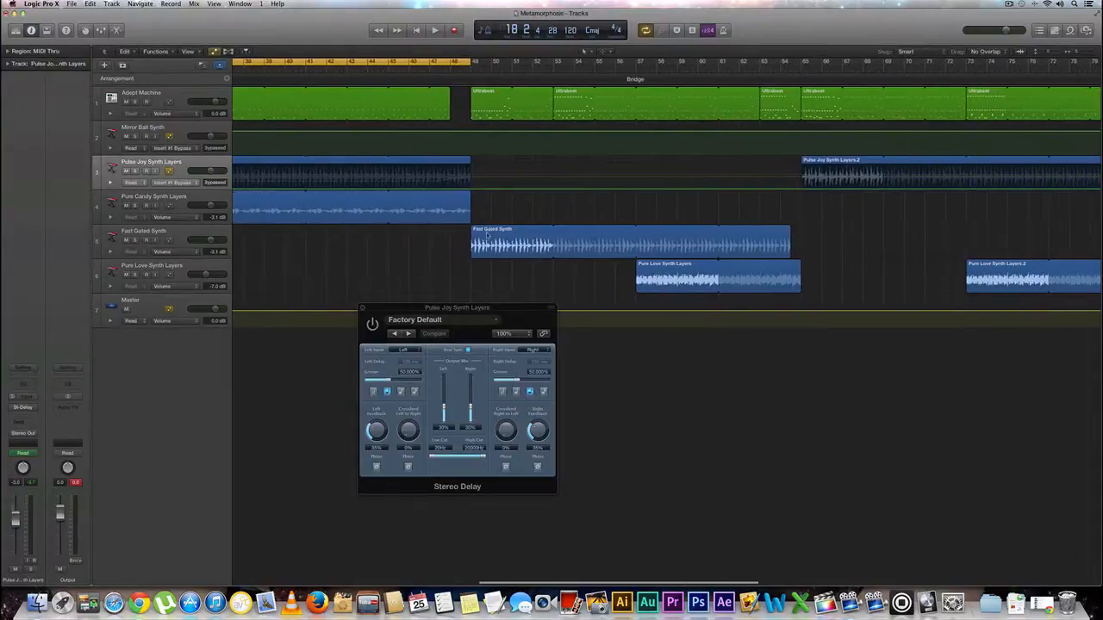
left_click(176, 234)
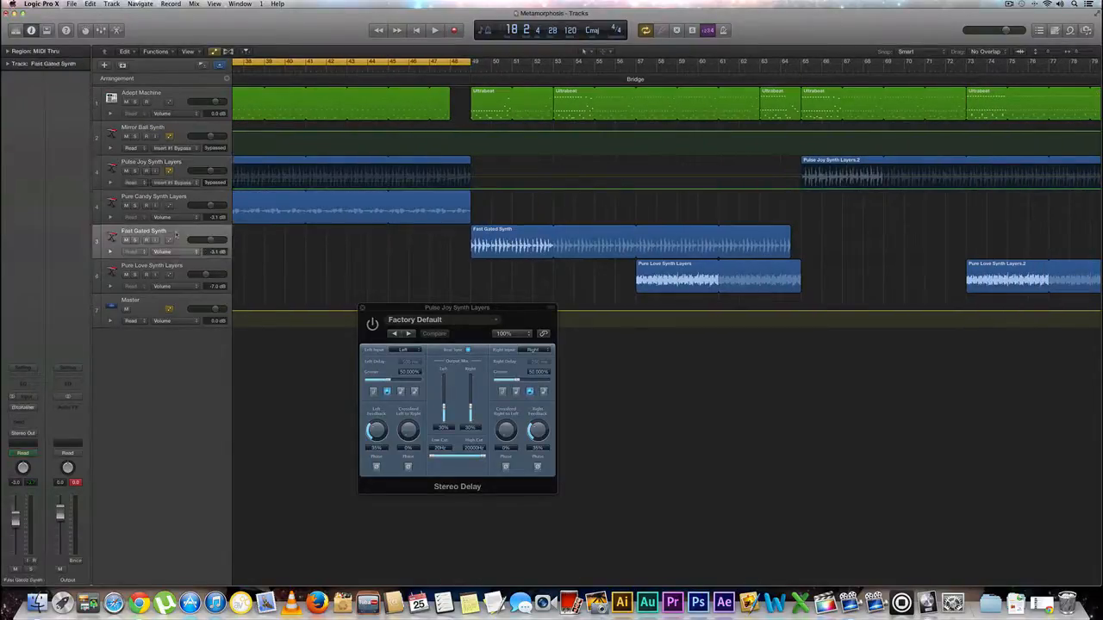
left_click(363, 309)
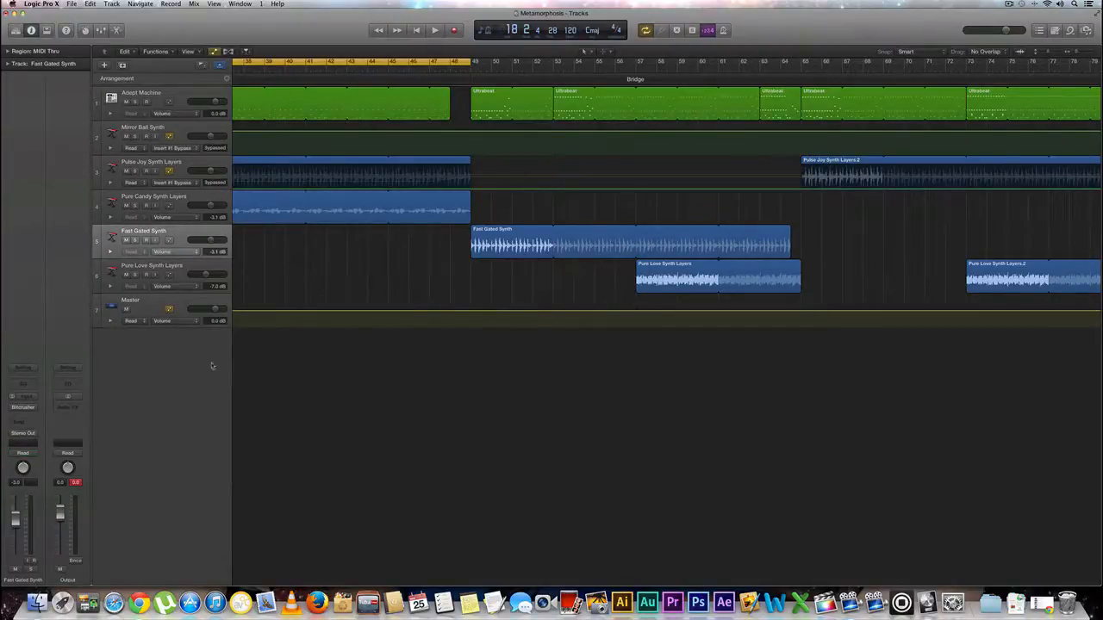
left_click(25, 406)
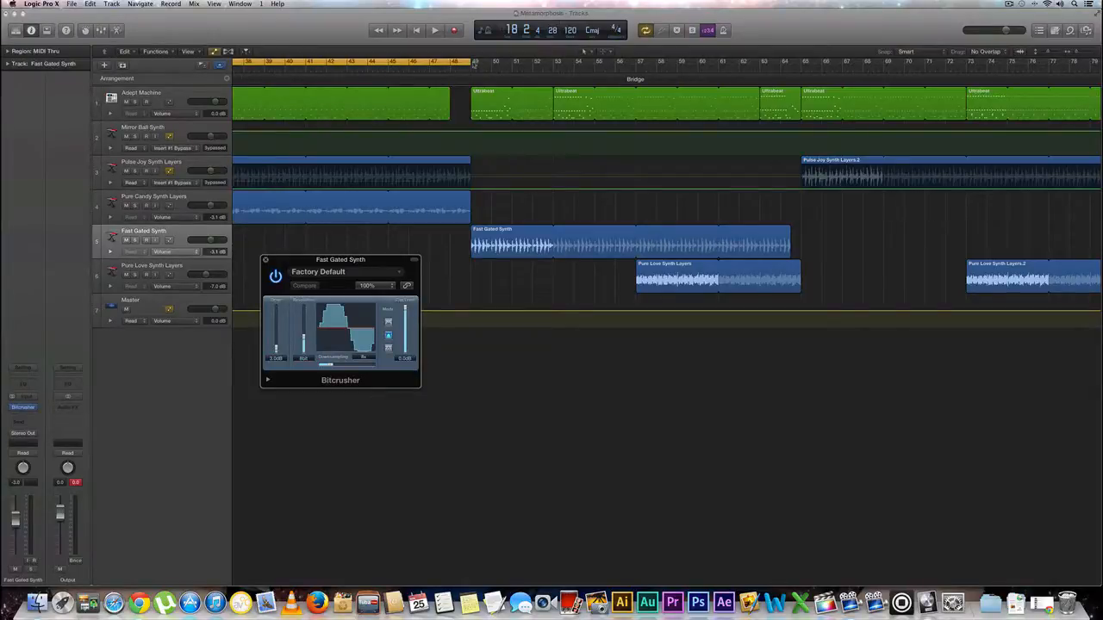
left_click_drag(474, 64, 802, 93)
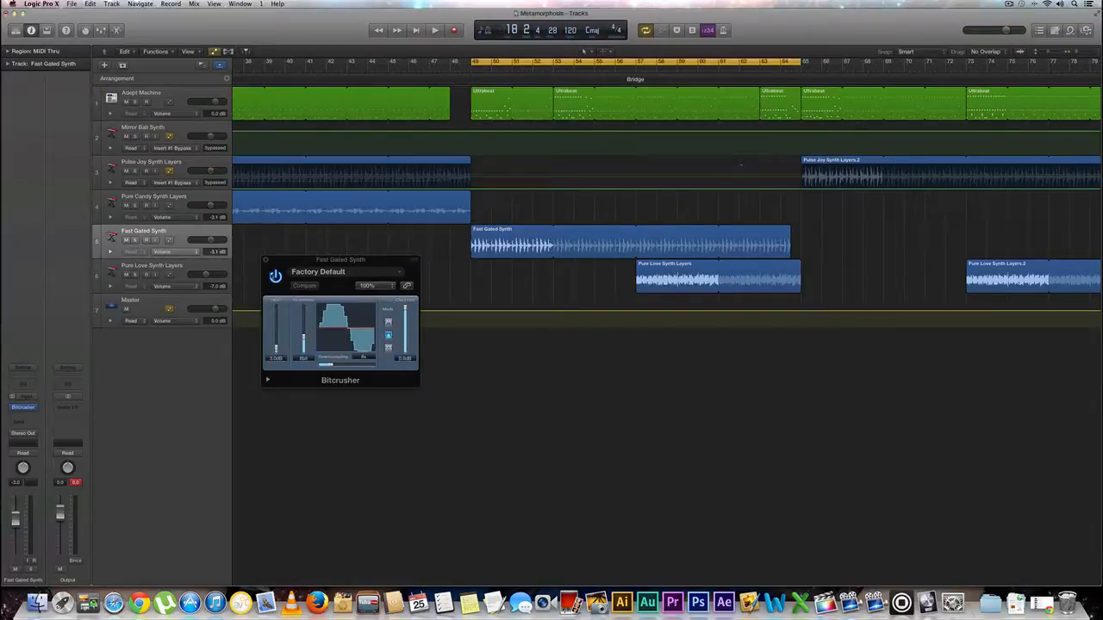
Play the bridge with the Bitcrusher bypassed, then reactivate it during playback to compare the sound
left_click(269, 265)
key("Return")
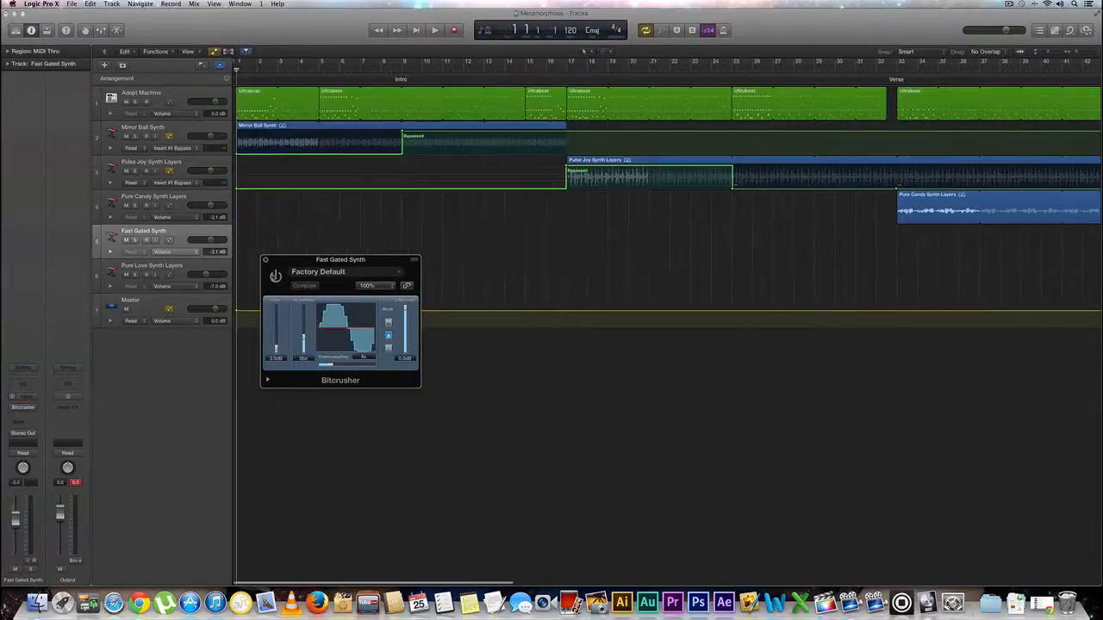
key("space")
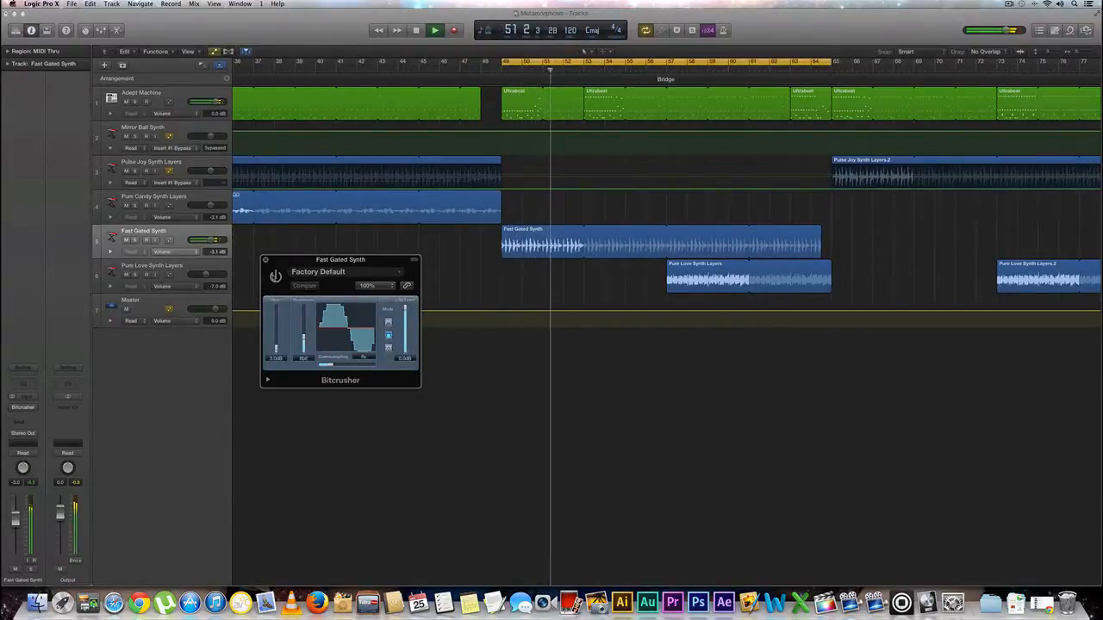
left_click(274, 276)
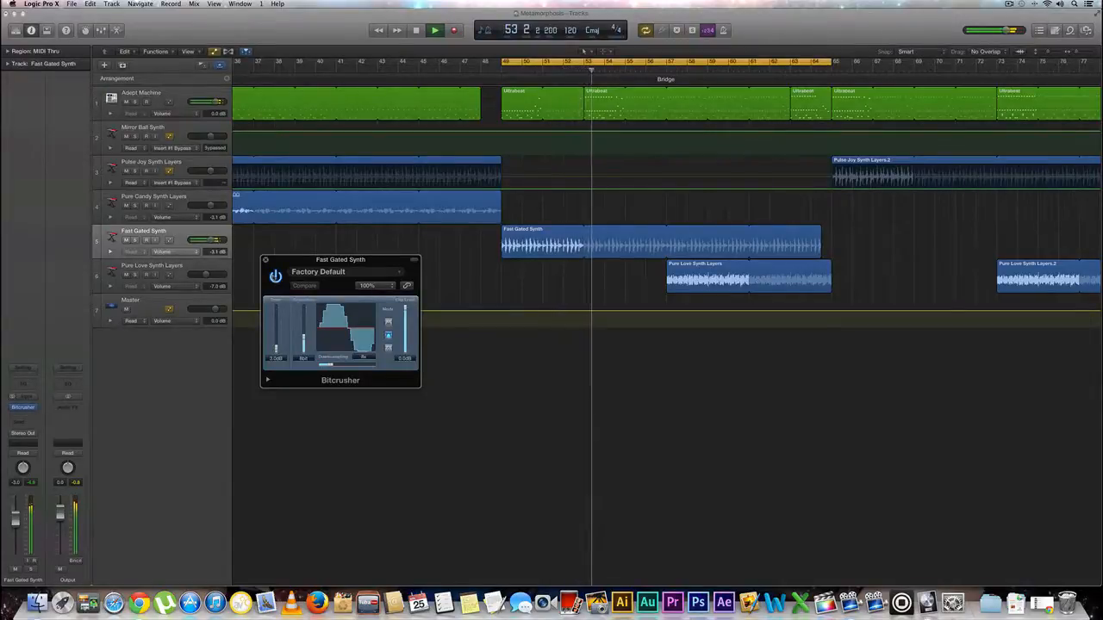
key("space")
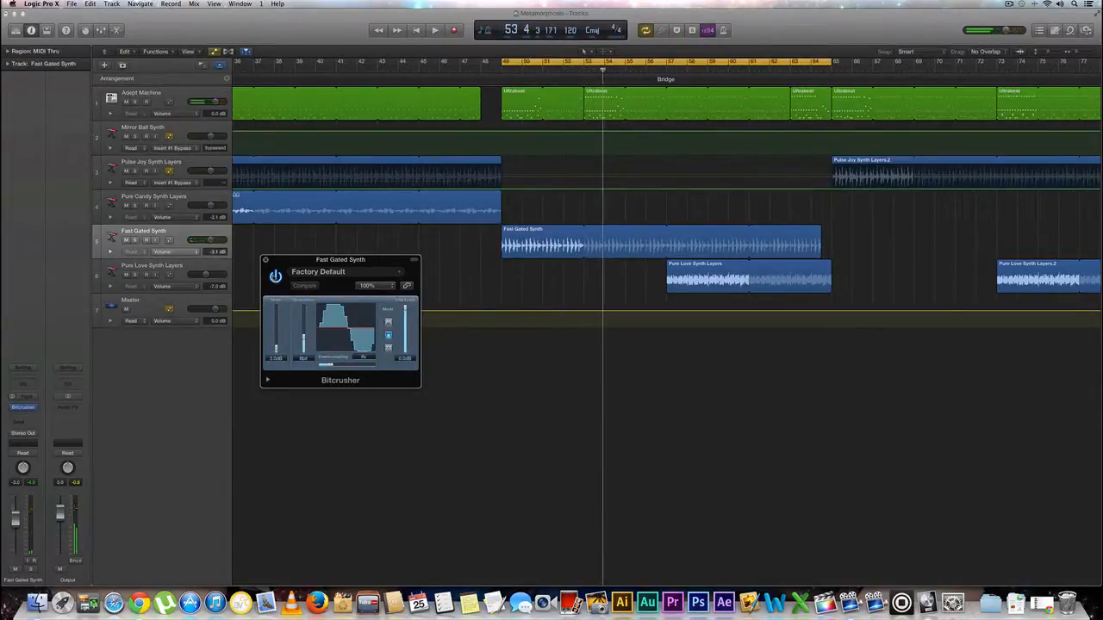
Place the playhead at bar 49 and display the Bitcrusher's Downsampling automation on the Fast Gated Synth track
key("Return")
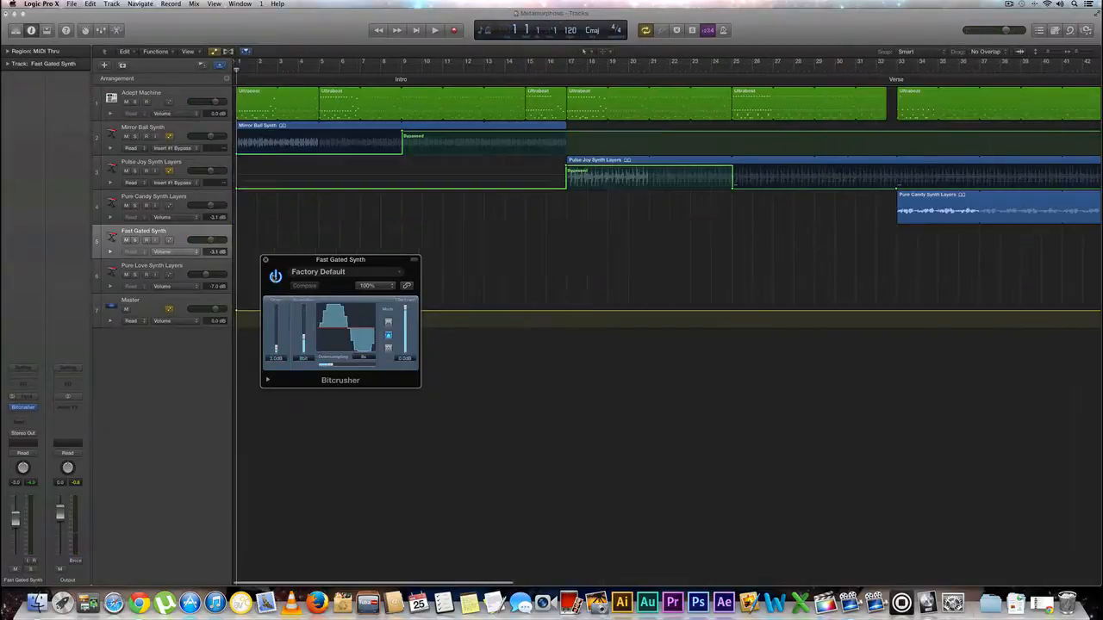
scroll(890, 480, "right", 15)
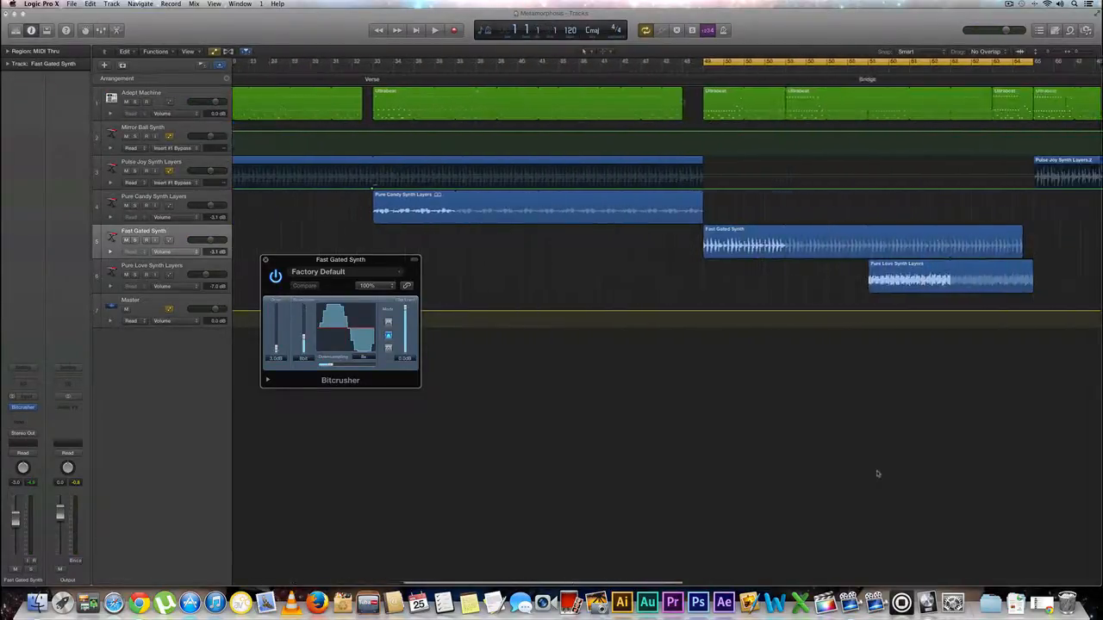
left_click(558, 69)
left_click(568, 69)
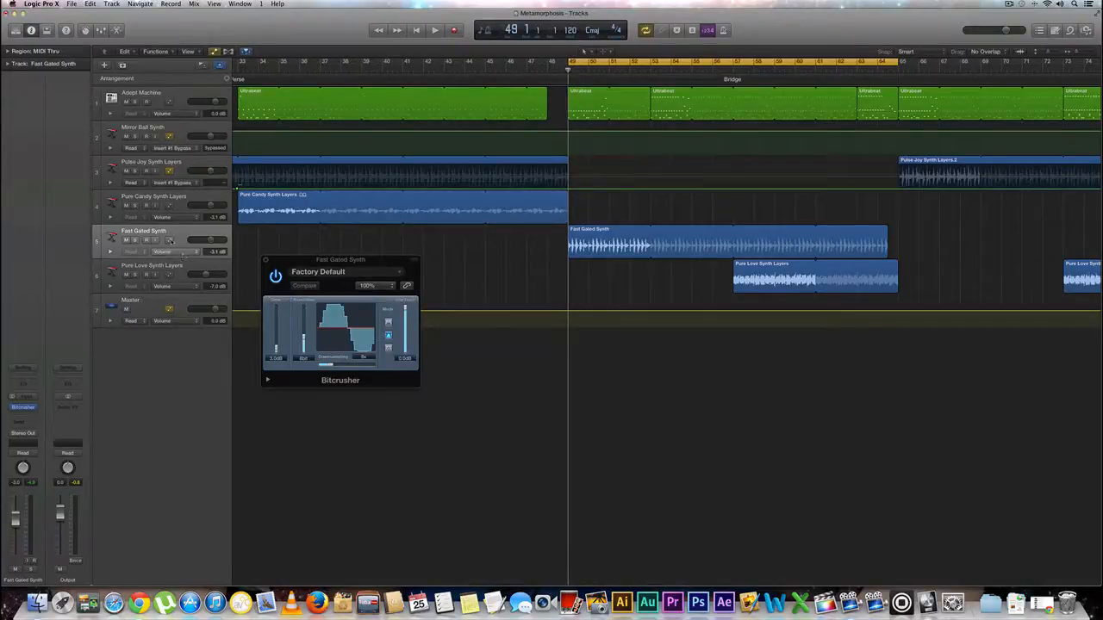
left_click(179, 242)
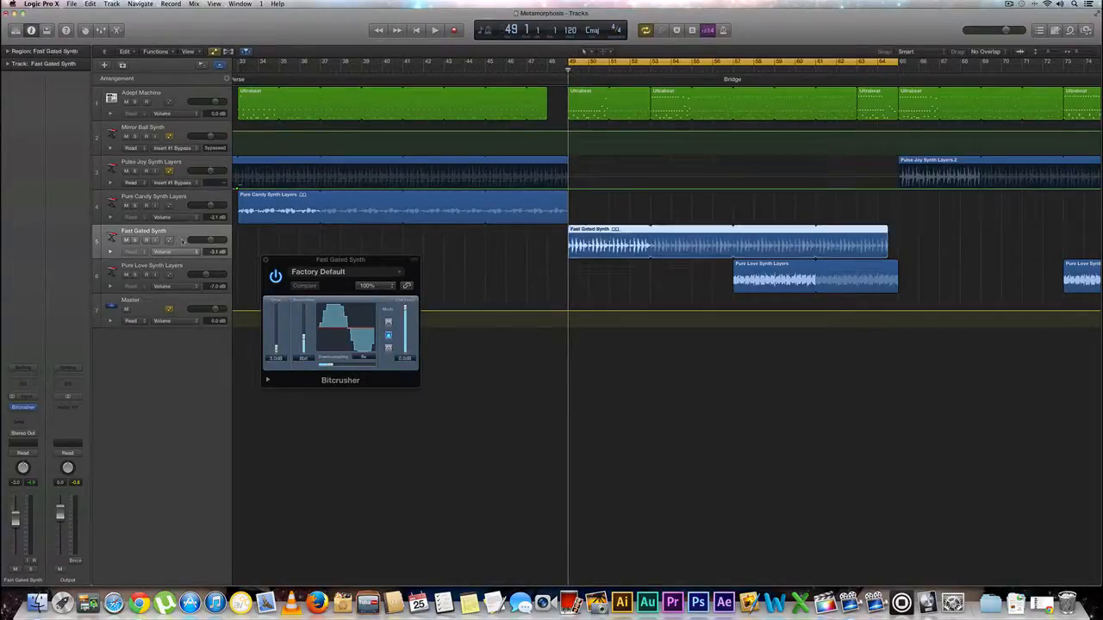
left_click(181, 251)
mouse_move(203, 285)
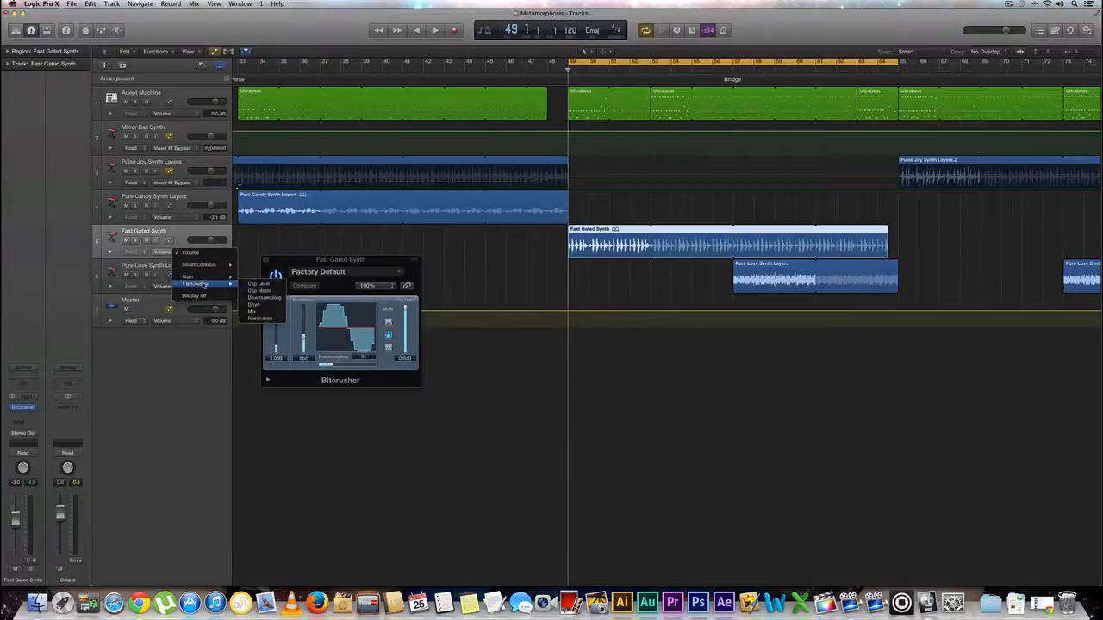
left_click(273, 299)
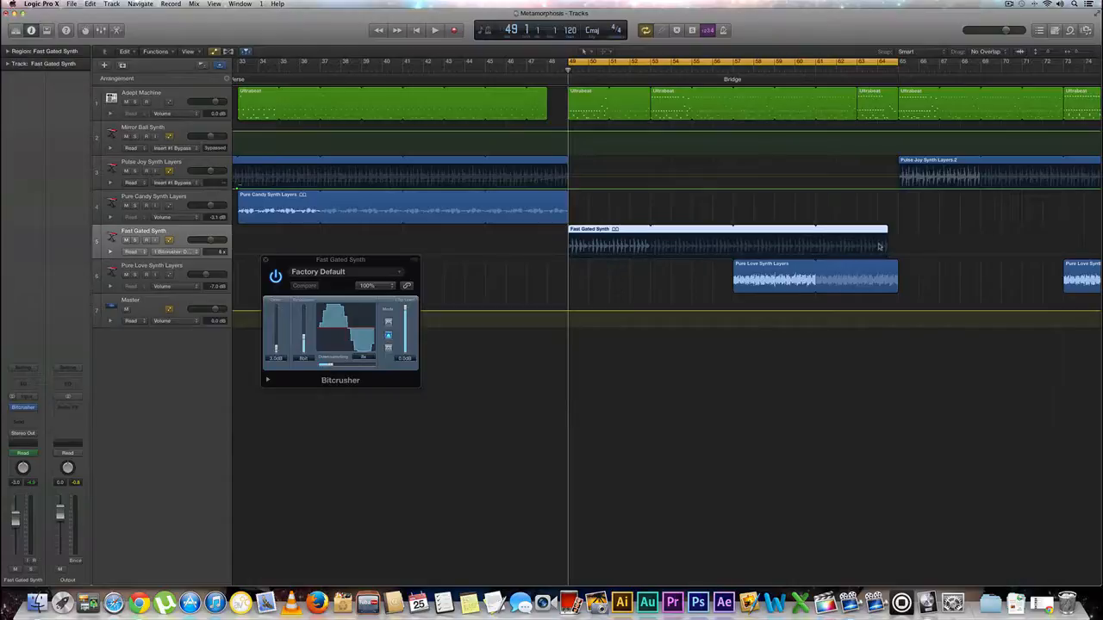
Add Downsampling automation points at 8x every two bars from bar 49 to the end of the Fast Gated Synth region
left_click(569, 256)
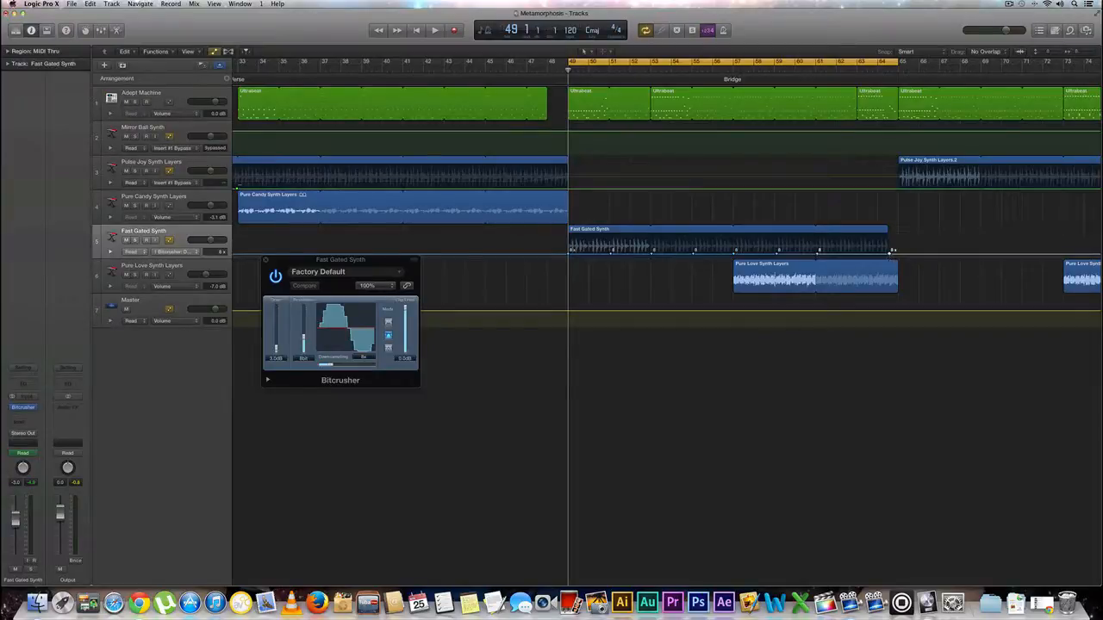
left_click(889, 251)
left_click_drag(887, 255, 889, 255)
Raise the Downsampling points at bars 51, 55, 59 and 63 to form four repeating peaks
left_click_drag(611, 251, 611, 240)
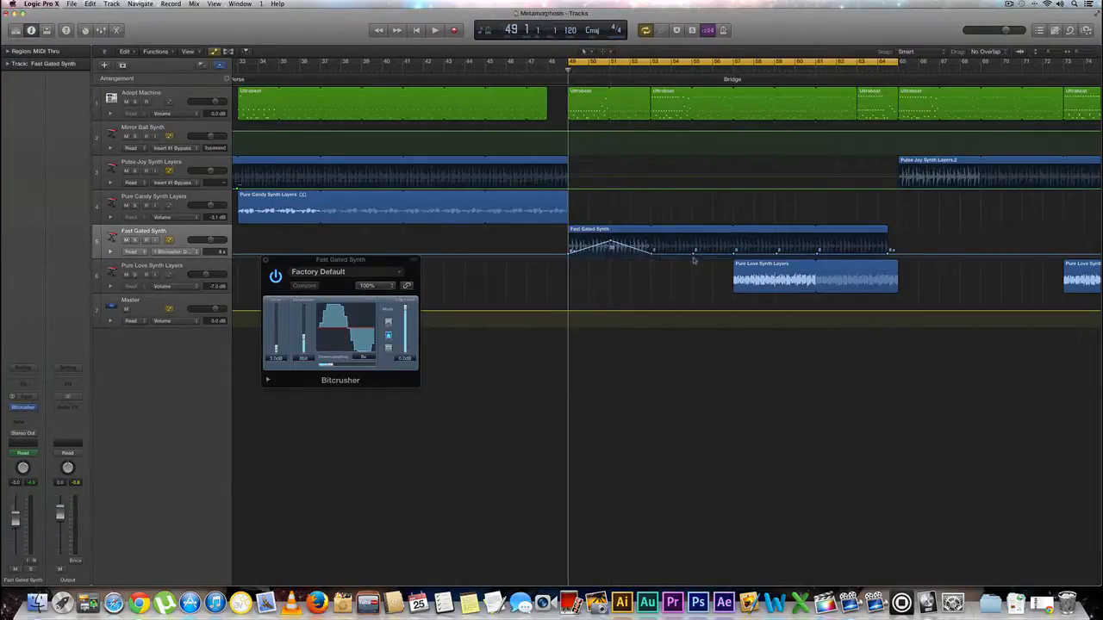
left_click_drag(694, 252, 697, 242)
left_click_drag(779, 251, 778, 238)
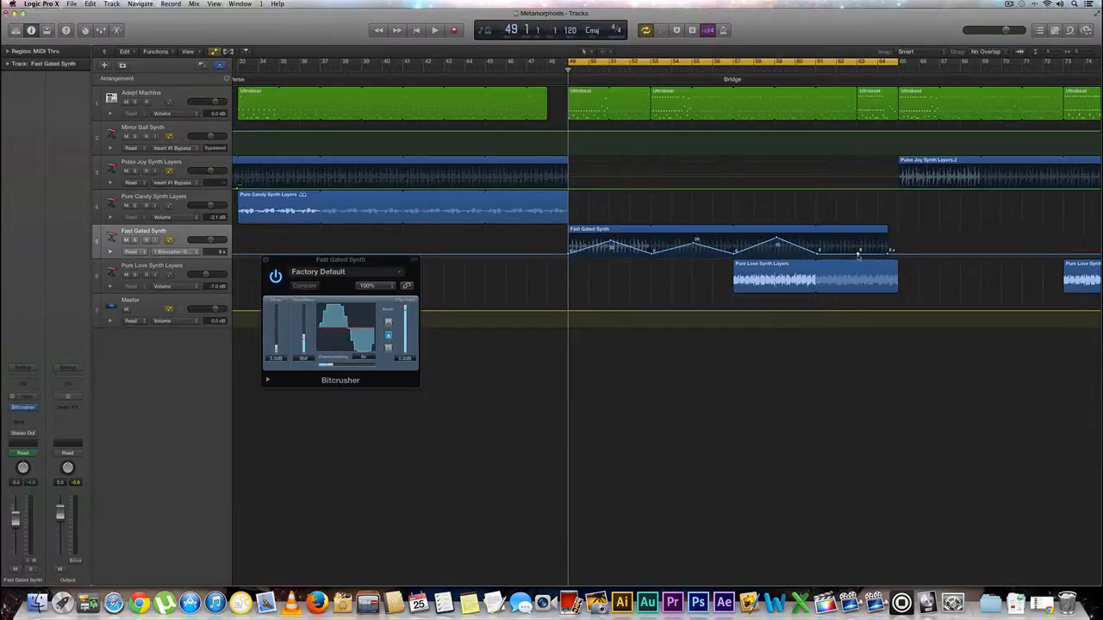
left_click_drag(858, 255, 859, 244)
Play back the Bitcrusher automation and lower the Downsampling peak at bar 59 to about the height of the others
key("space")
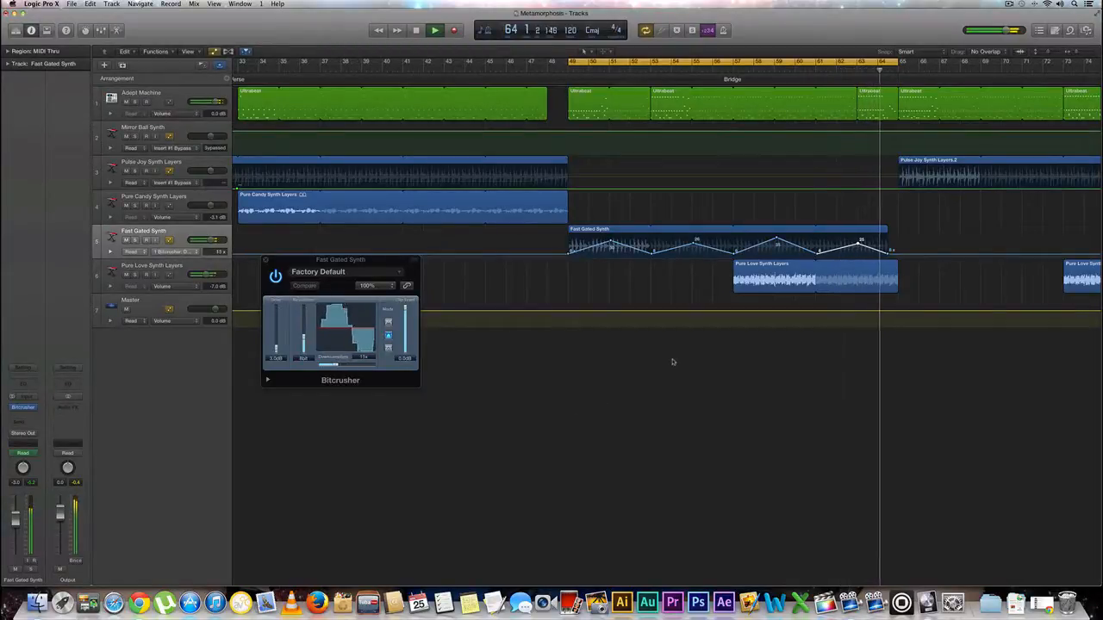
key("space")
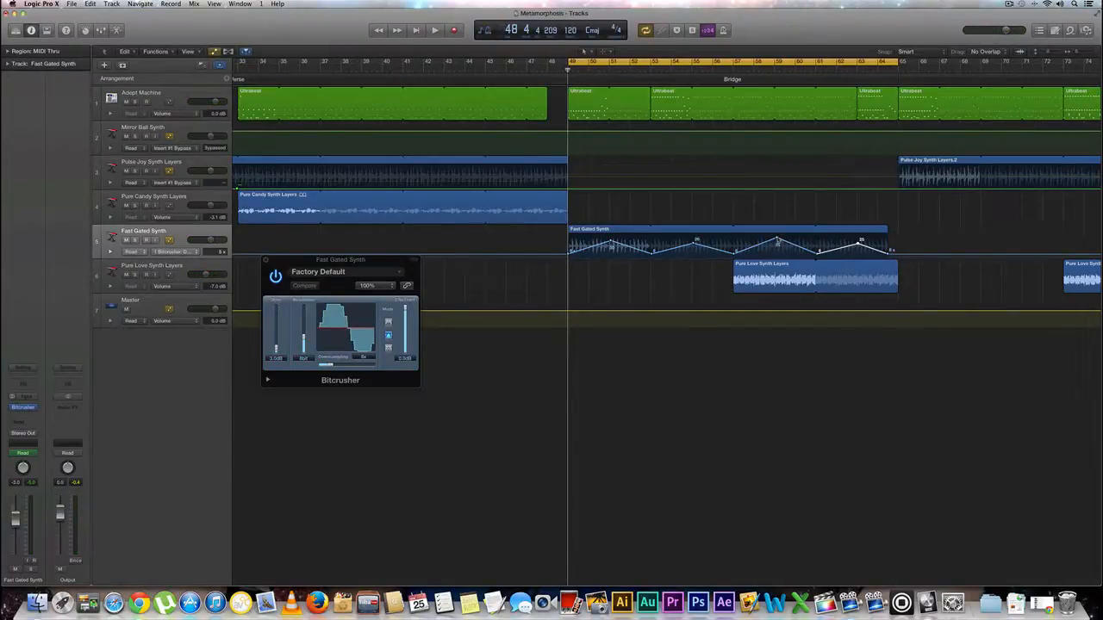
left_click_drag(777, 239, 777, 244)
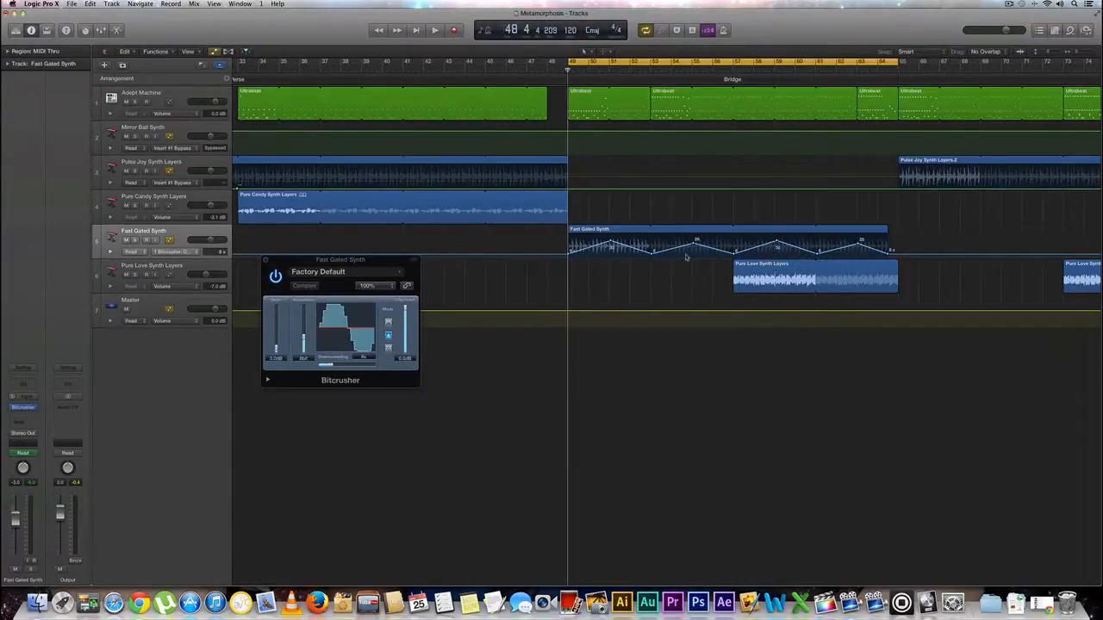
Close the Bitcrusher window, select the Pure Love Synth Layers track and set the cycle area to start at bar 57
left_click(266, 260)
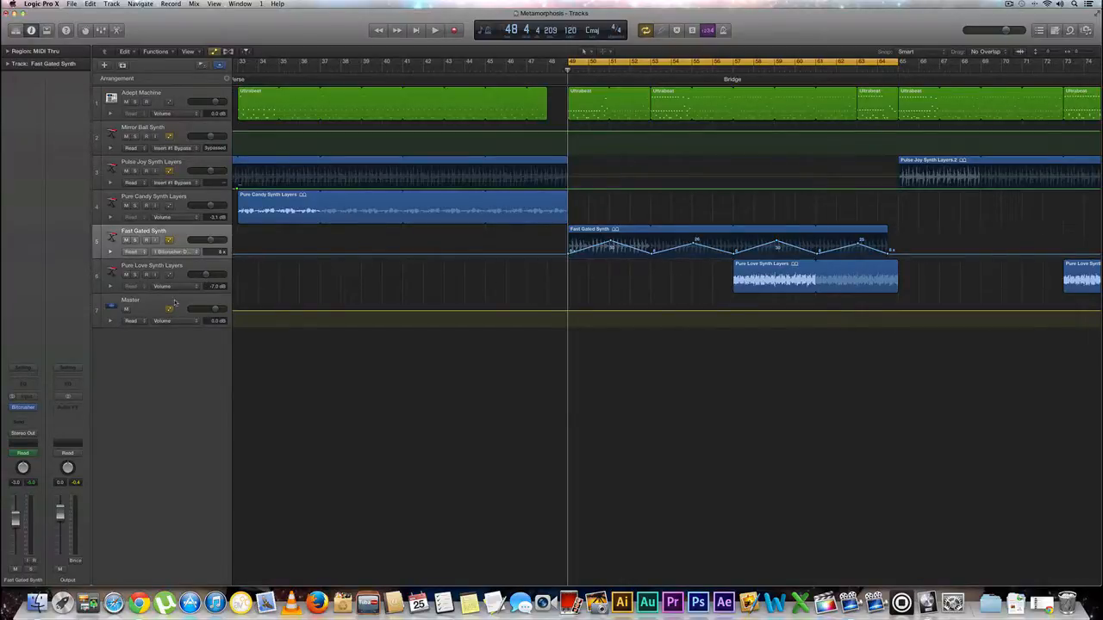
left_click(178, 268)
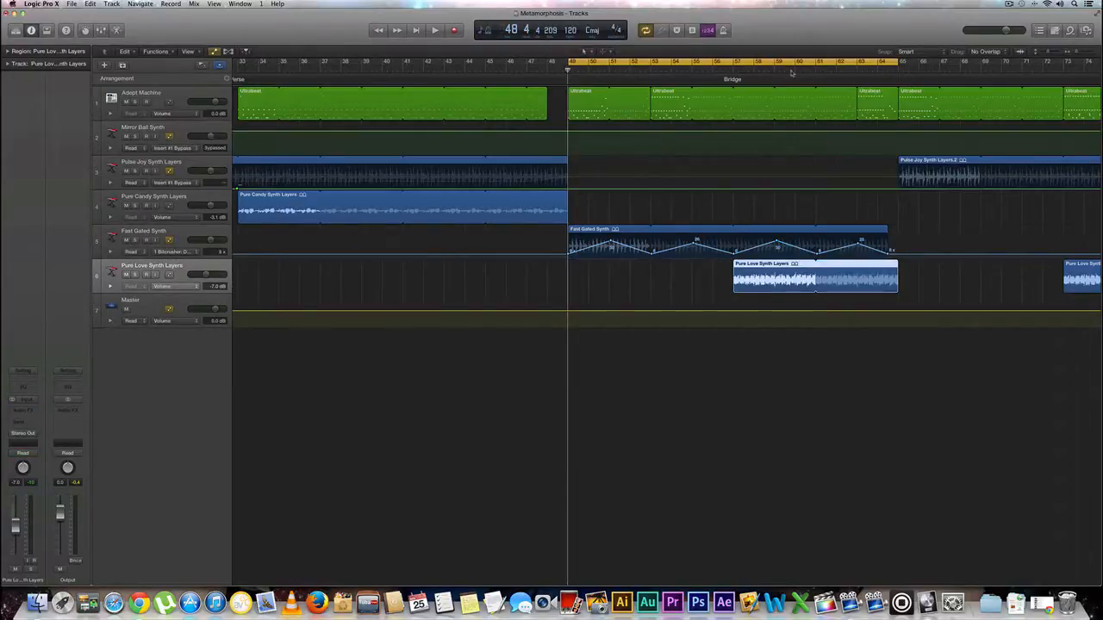
left_click_drag(569, 62, 733, 64)
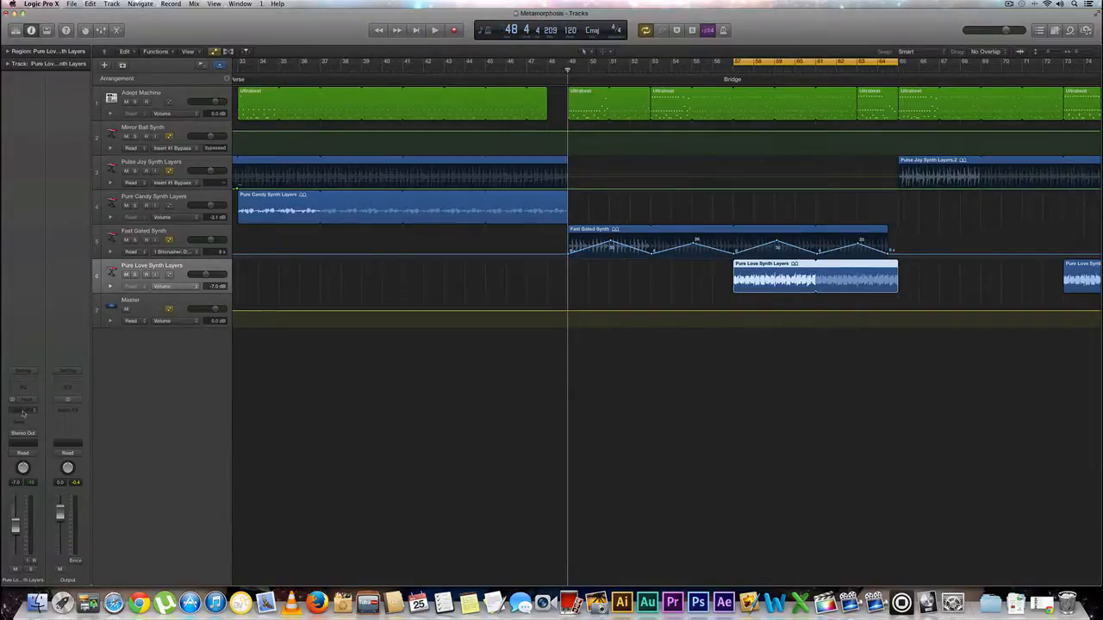
Insert the Ringshifter modulation effect on the Pure Love Synth Layers track and move its window below the tracks
left_click(23, 412)
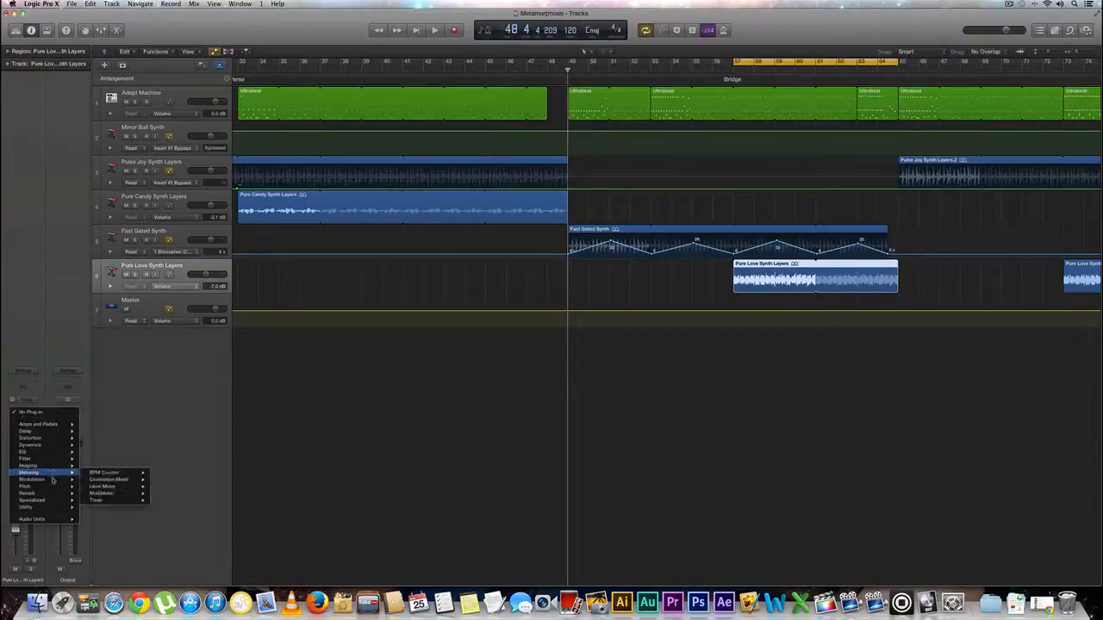
mouse_move(53, 480)
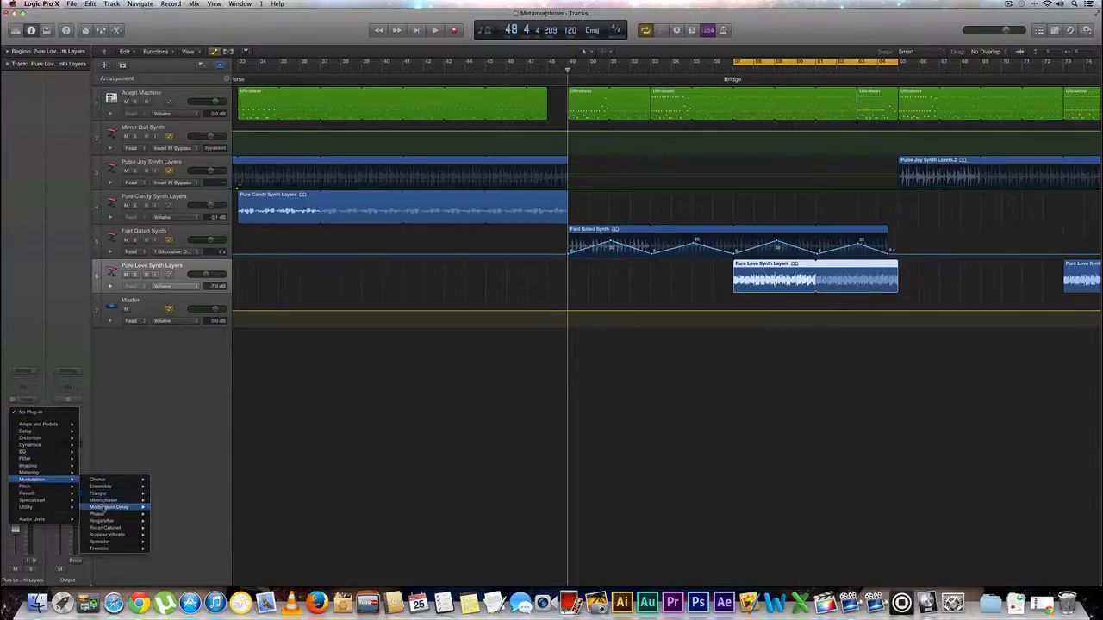
mouse_move(129, 521)
left_click(169, 521)
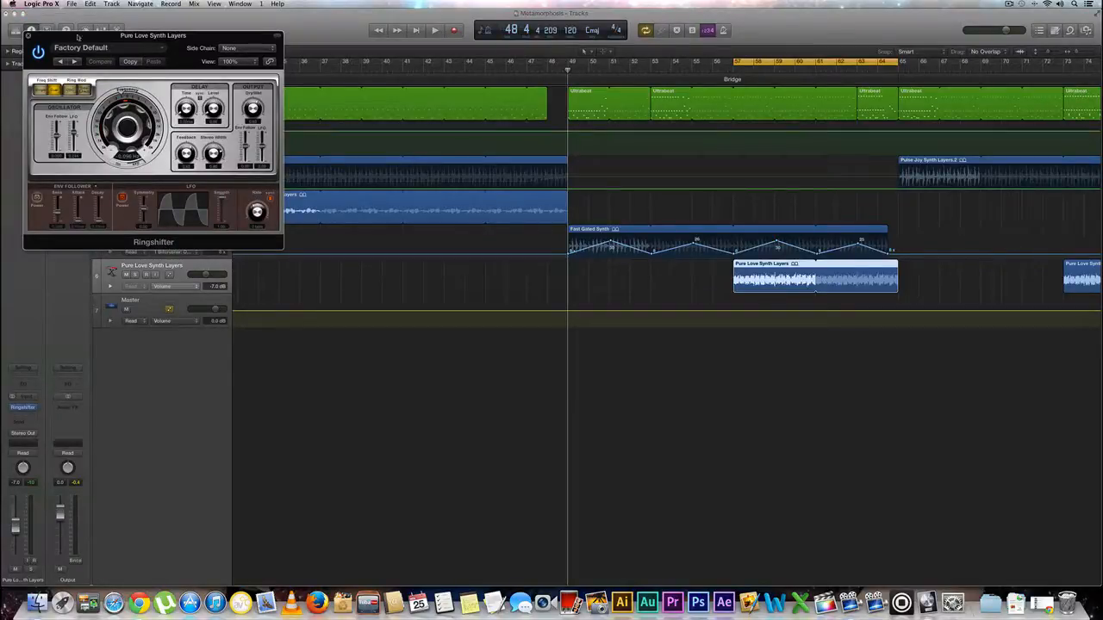
left_click_drag(78, 36, 361, 312)
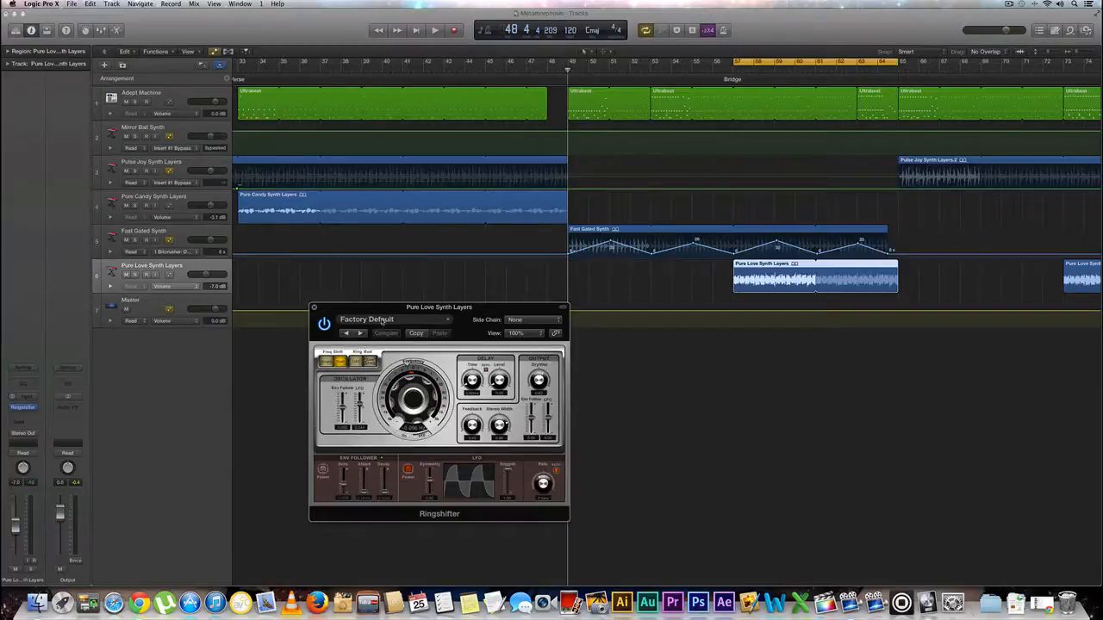
Place the playhead at bar 61 and display the Insert #1 Bypass automation on the Pure Love Synth Layers track
left_click(820, 74)
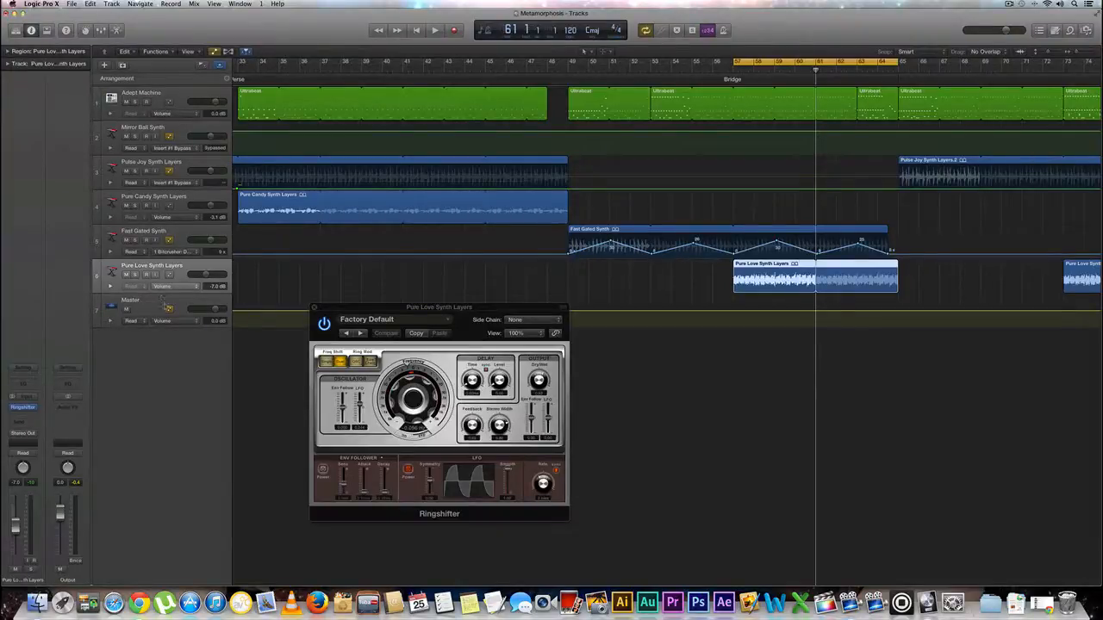
left_click(191, 285)
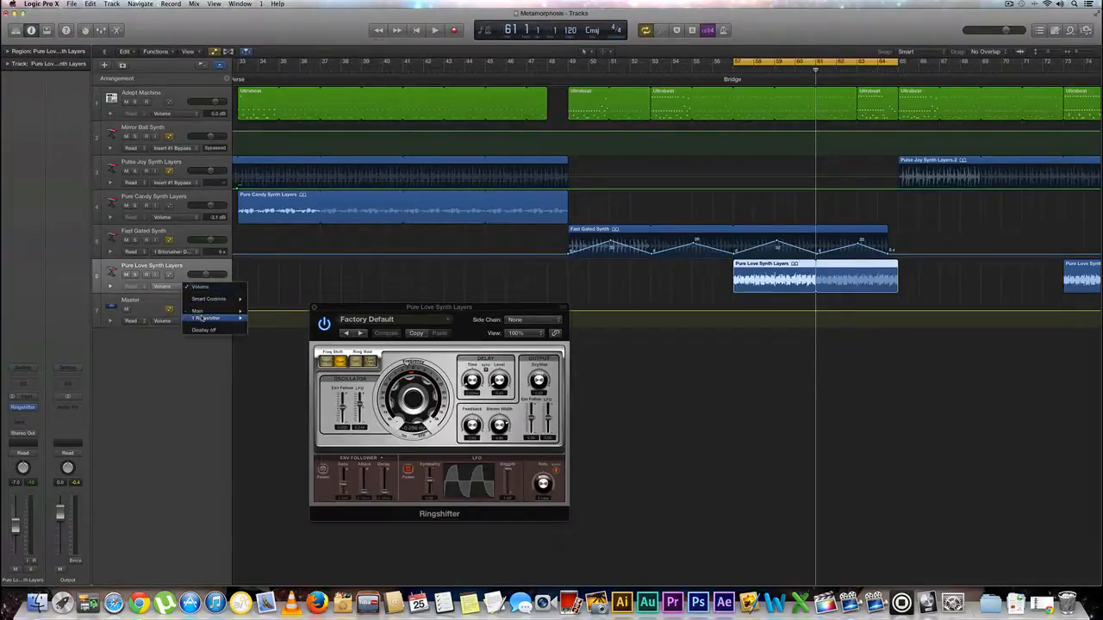
mouse_move(201, 318)
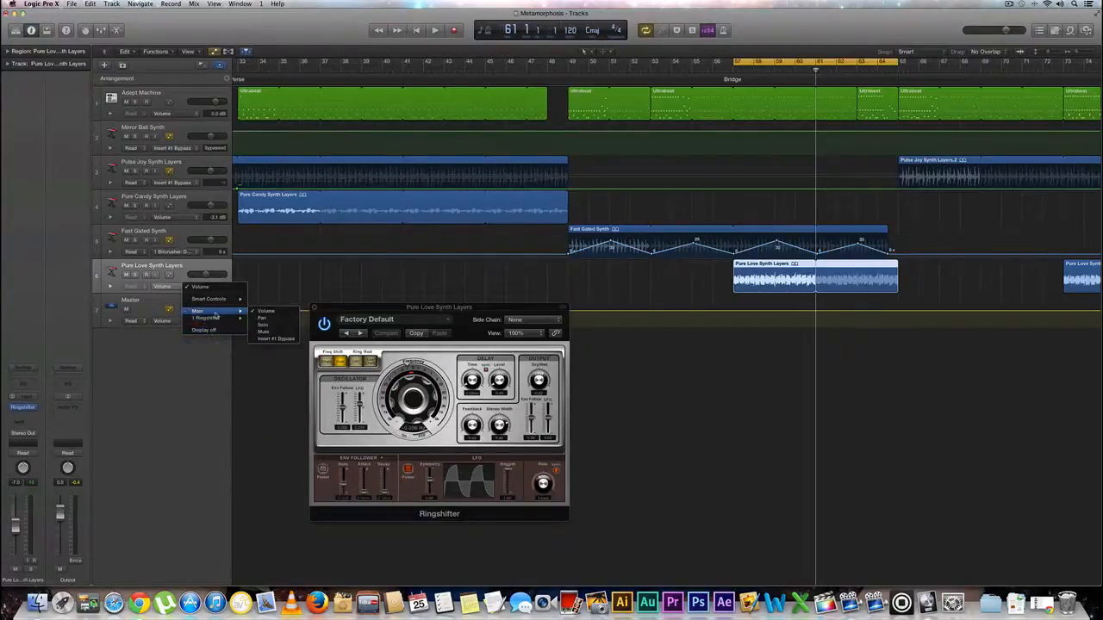
left_click(278, 339)
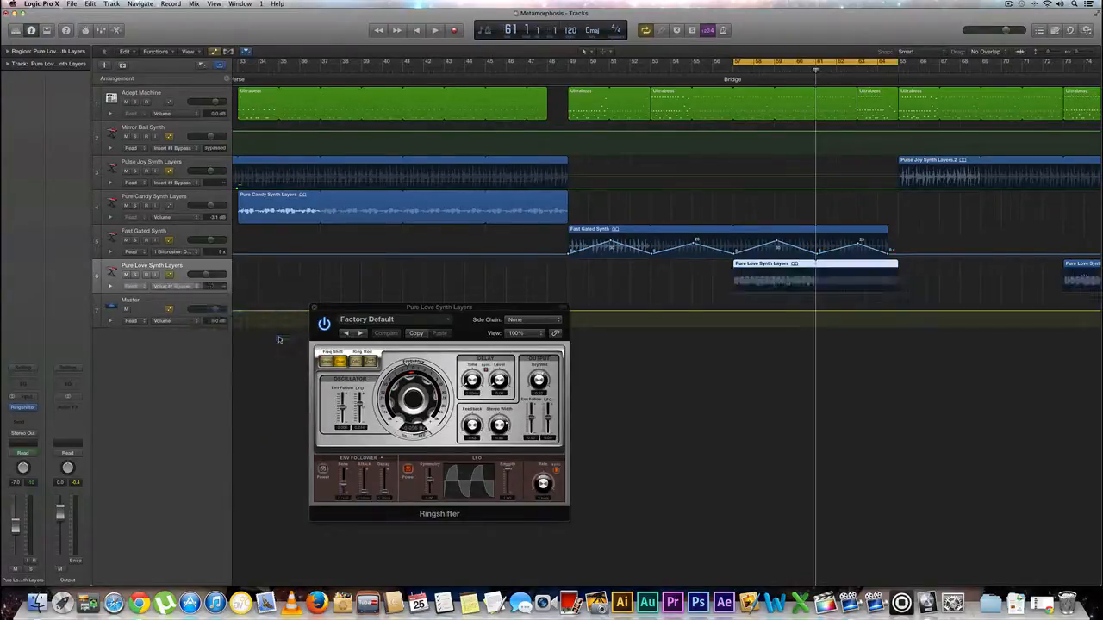
Automate the Ringshifter as bypassed from bar 57 to bar 61, the first half of the Pure Love Synth Layers region
left_click(817, 295)
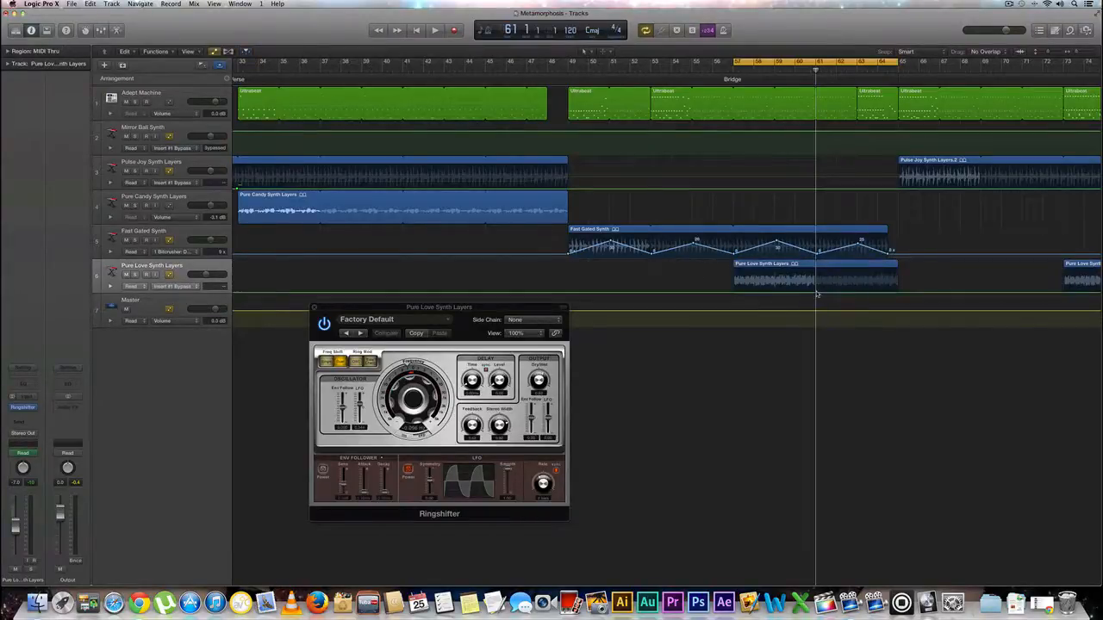
left_click(817, 293)
left_click_drag(734, 293, 734, 270)
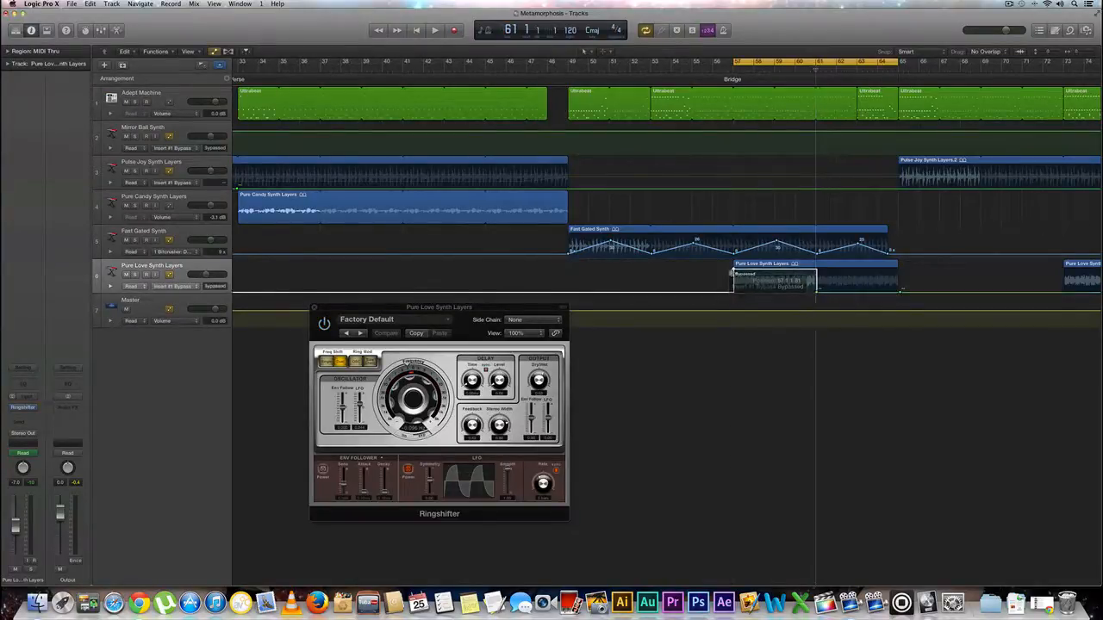
Add bypass automation points on the Pure Love Synth Layers.2 region so the Ringshifter is bypassed from bar 77 to bar 81
scroll(1012, 279, "right", 10)
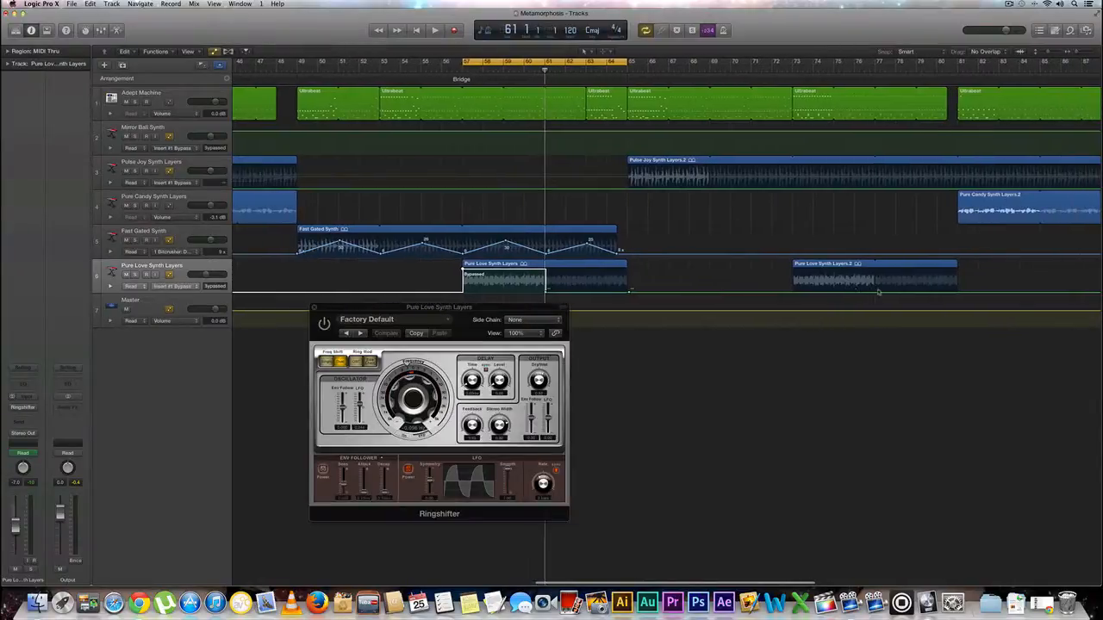
left_click(793, 293)
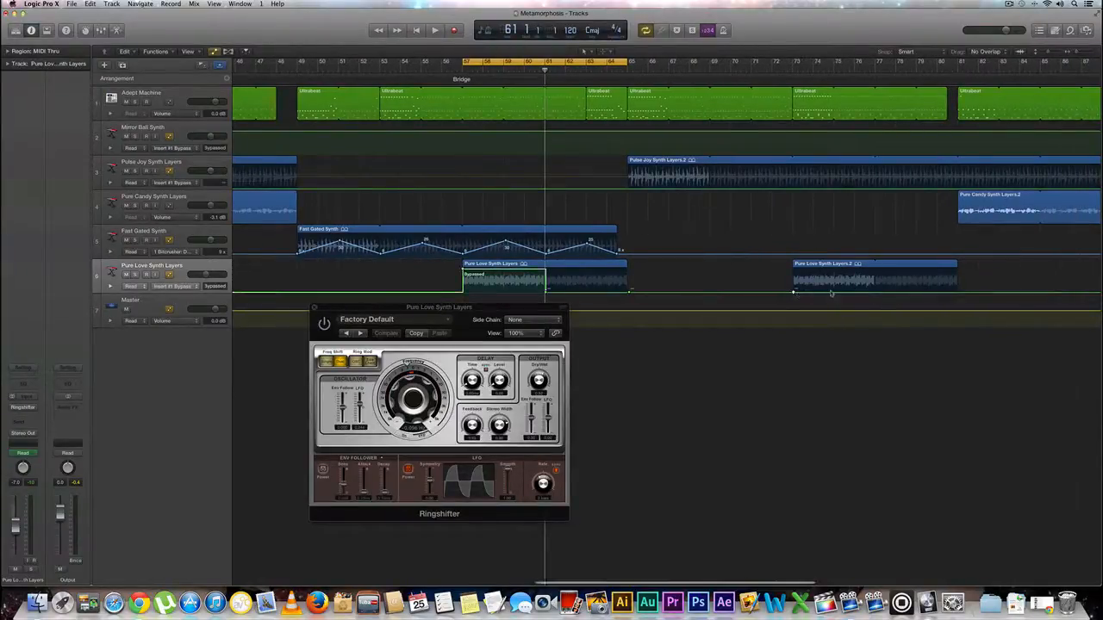
left_click(875, 293)
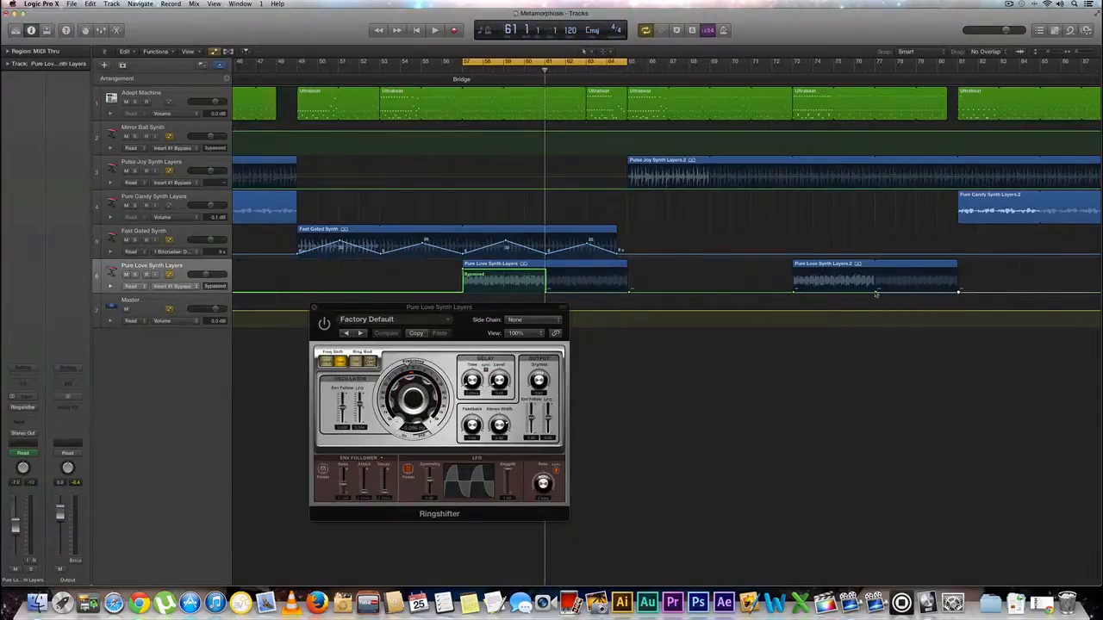
left_click_drag(875, 293, 875, 270)
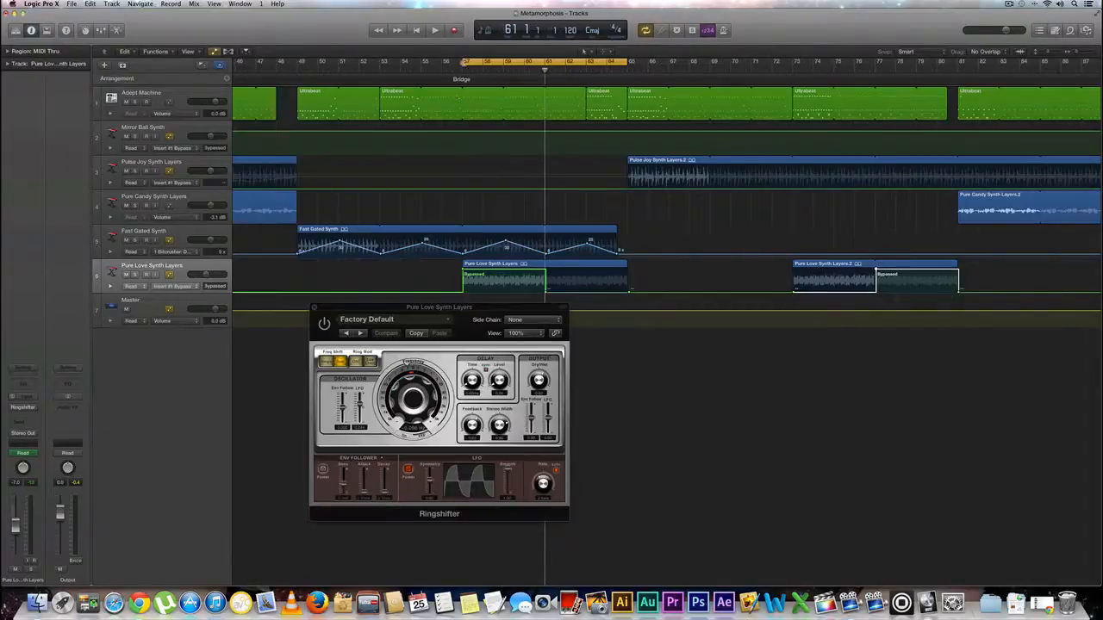
Extend the cycle area back to bar 49, play the section and move the Ringshifter window clear of the tracks
left_click_drag(464, 64, 297, 82)
key("space")
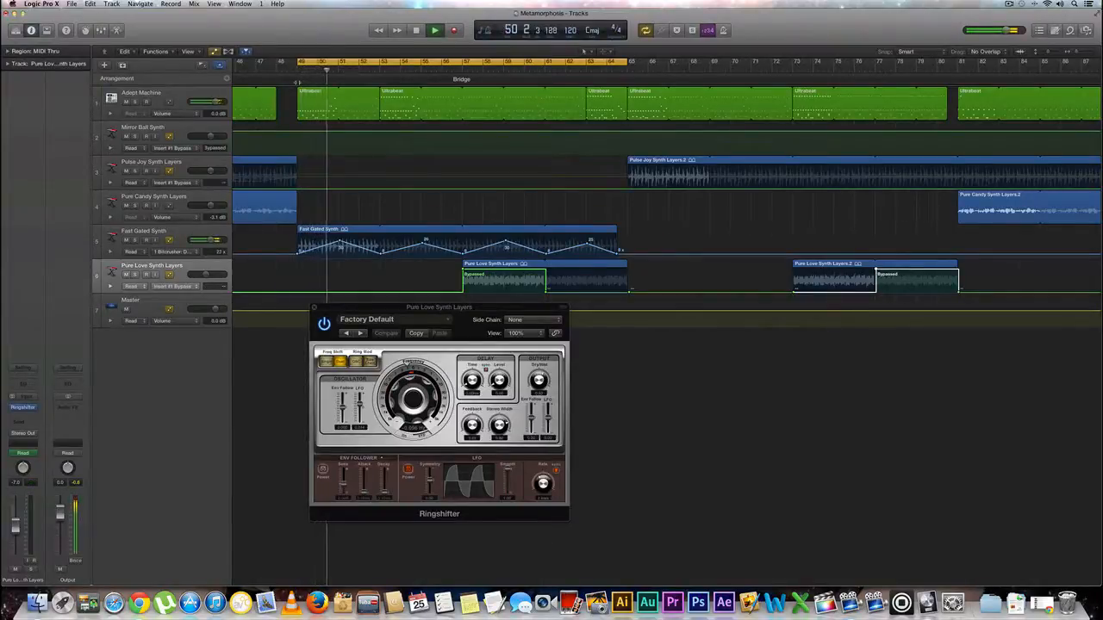
left_click_drag(369, 308, 469, 350)
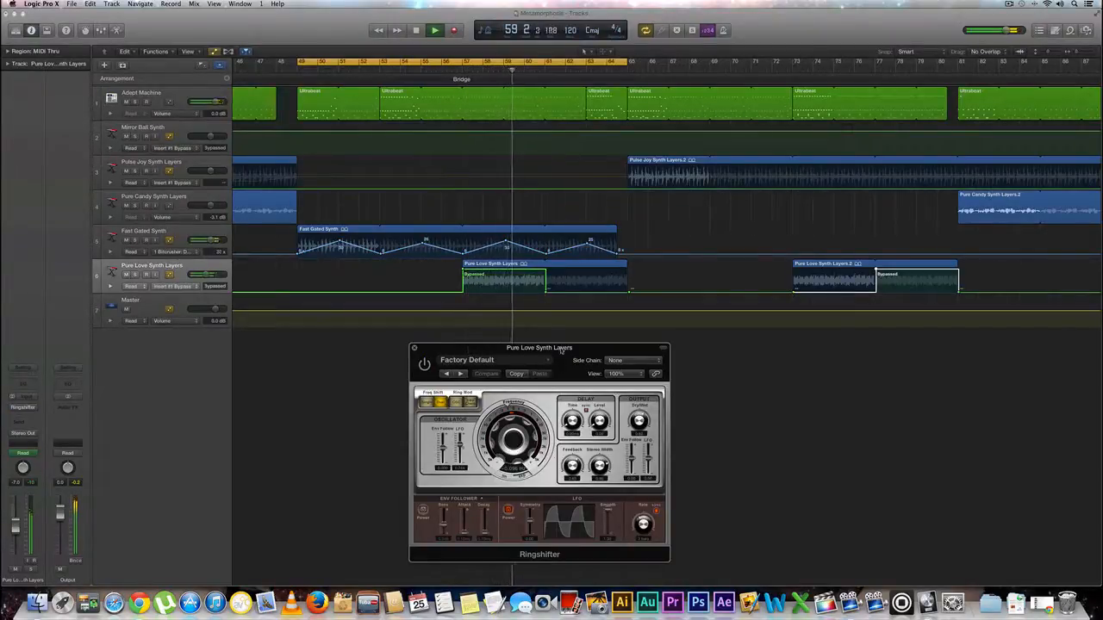
scroll(765, 344, "right", 4)
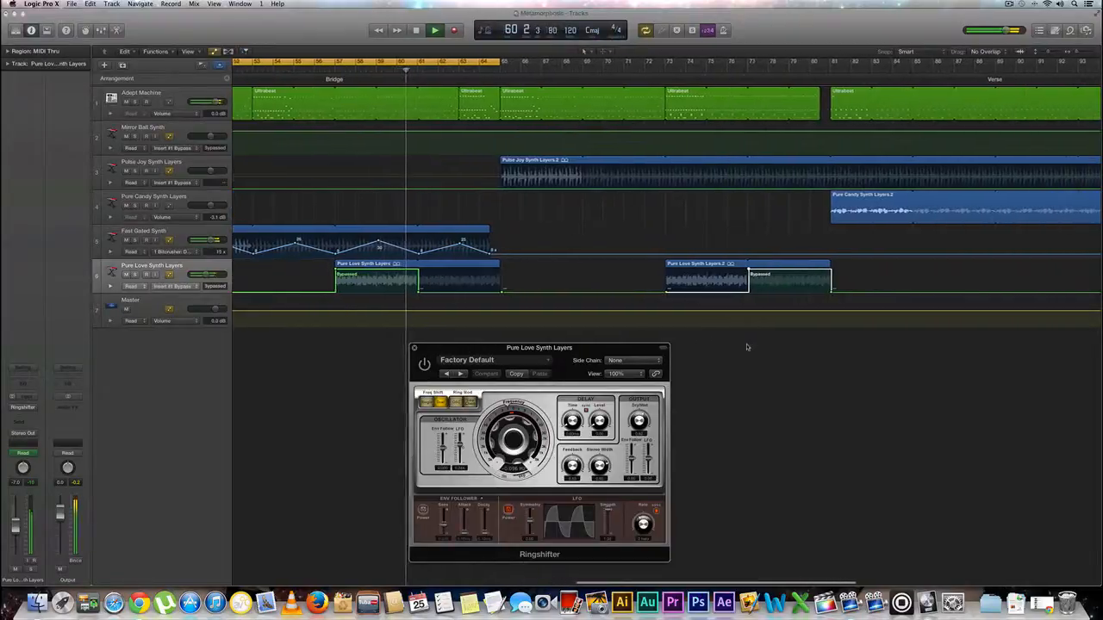
scroll(748, 348, "right", 4)
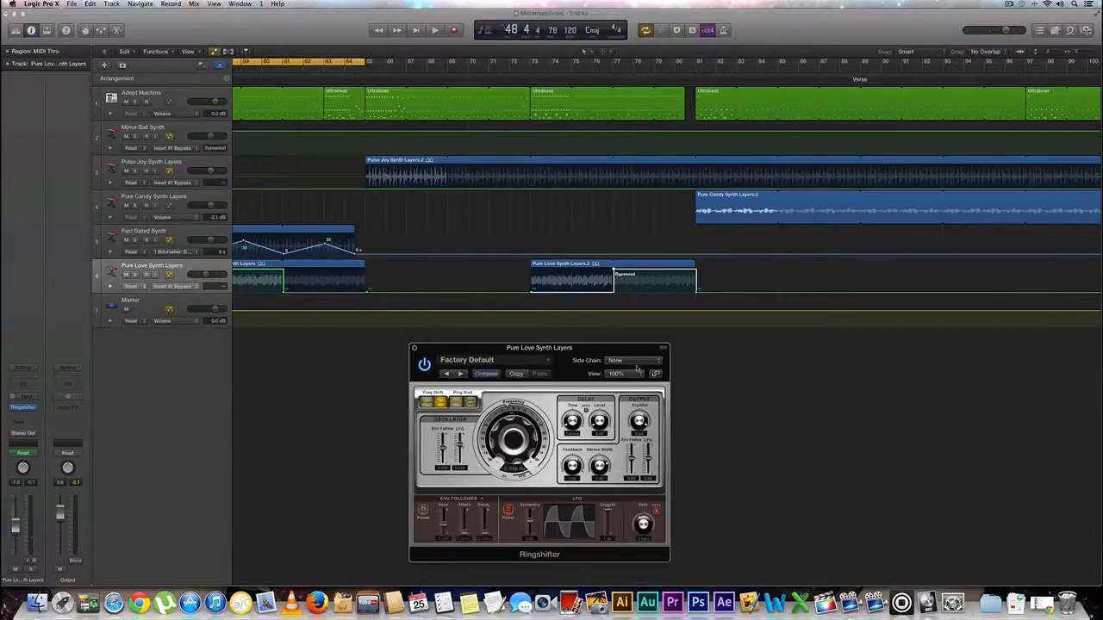
Turn off cycle mode and play the song from bar 57 to hear the Ringshifter bypass automation
scroll(277, 197, "left", 5)
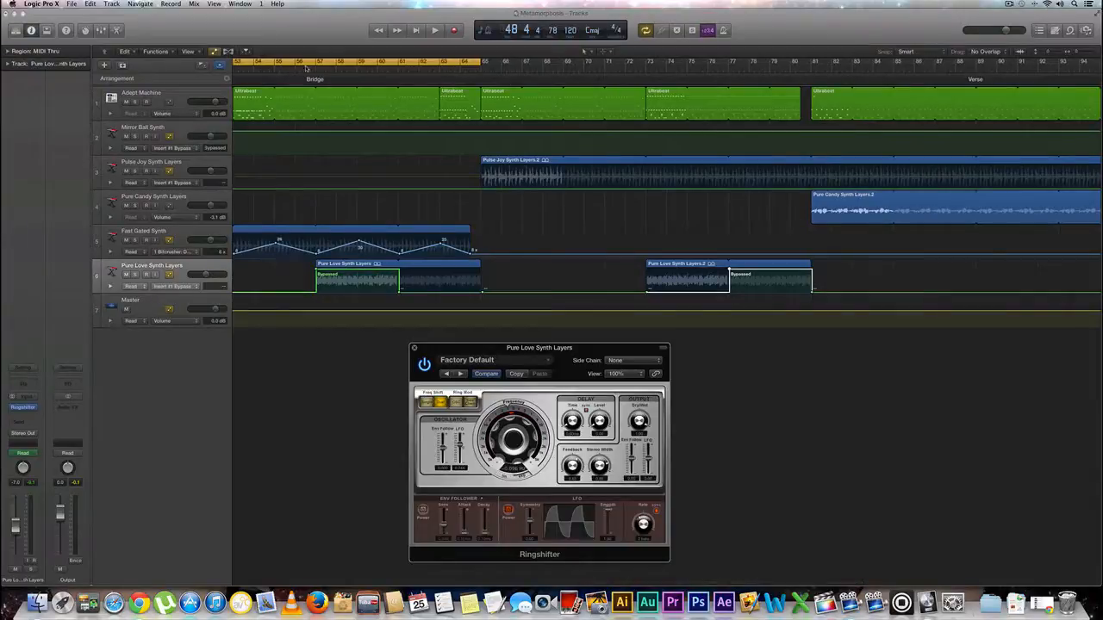
key("c")
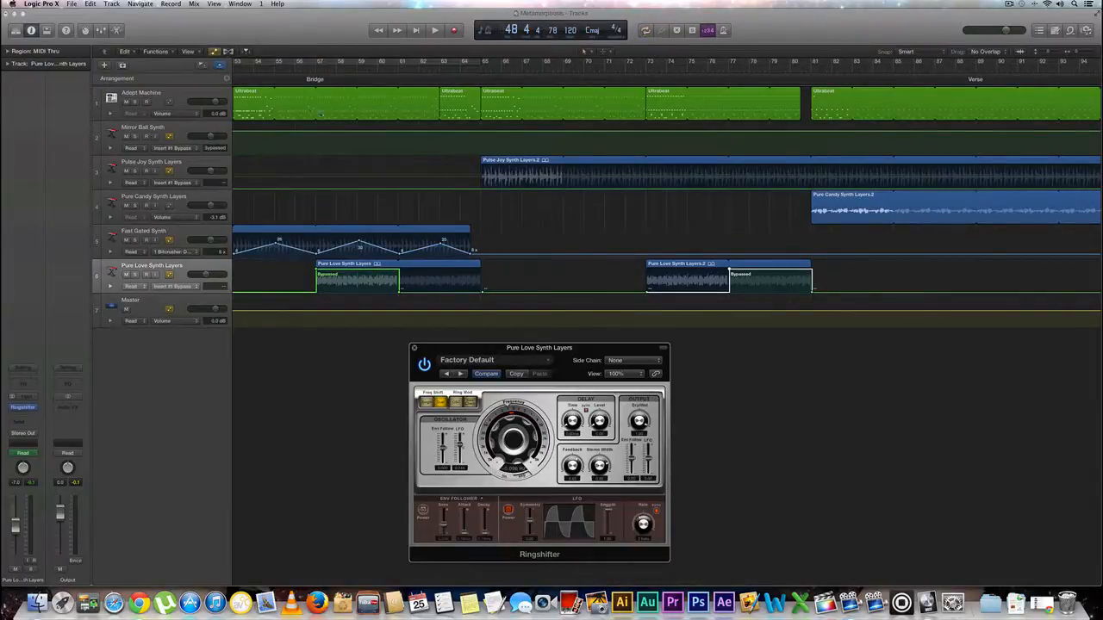
left_click(294, 71)
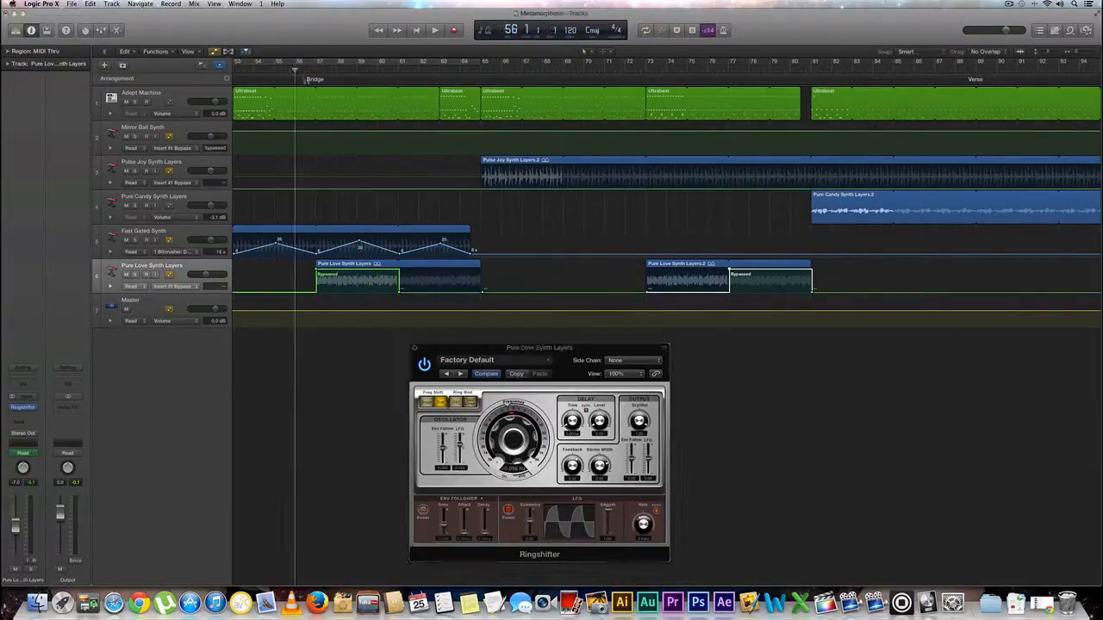
left_click(315, 71)
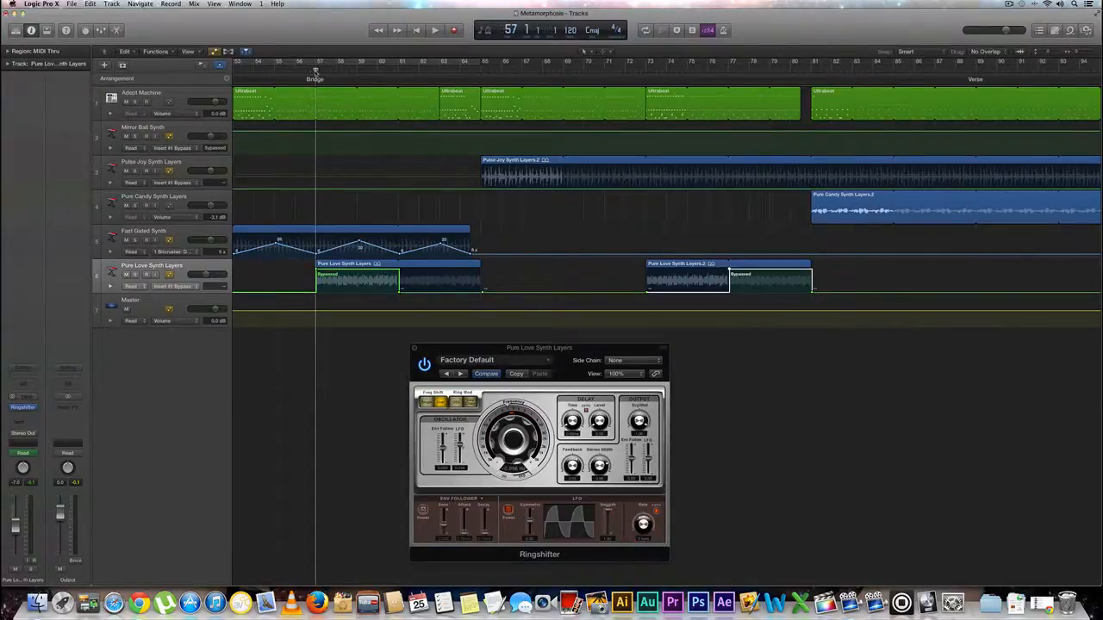
key("space")
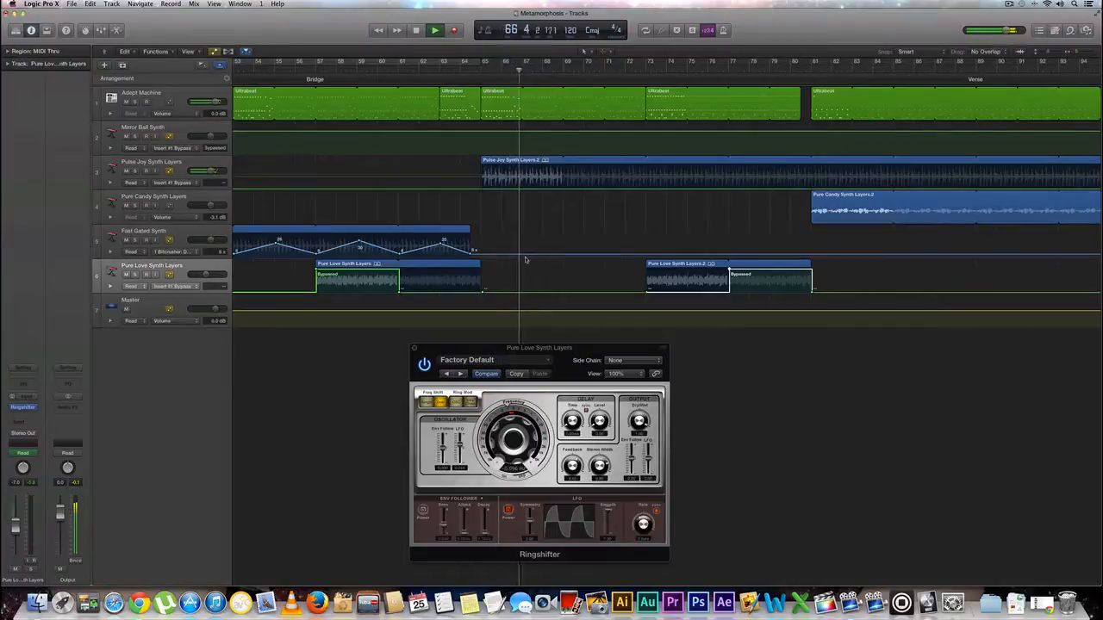
scroll(593, 273, "right", 4)
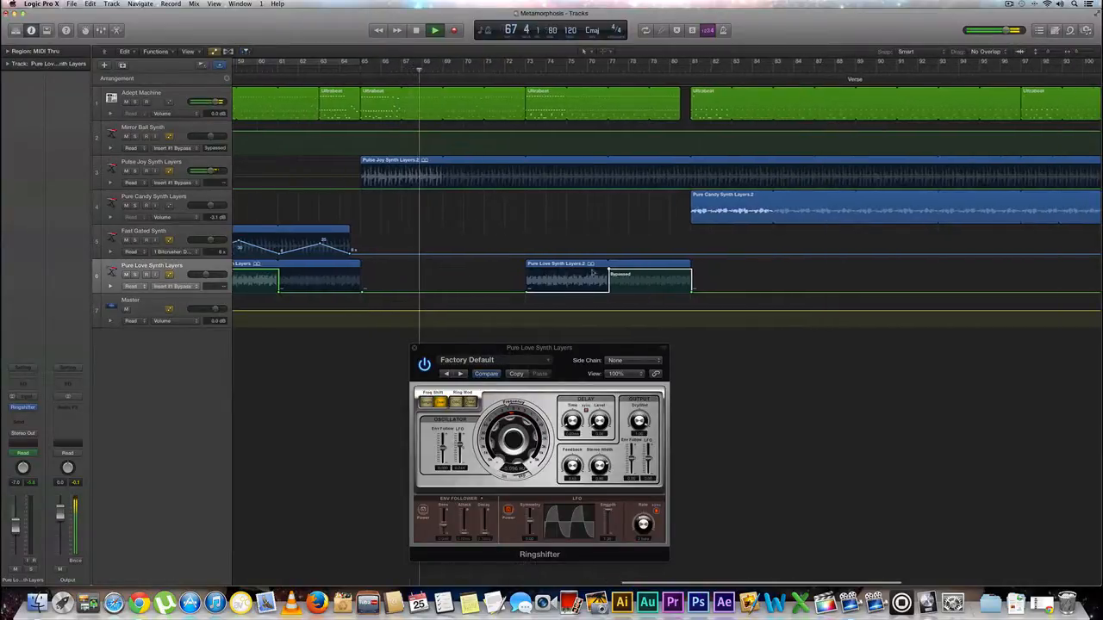
scroll(593, 273, "right", 4)
key("space")
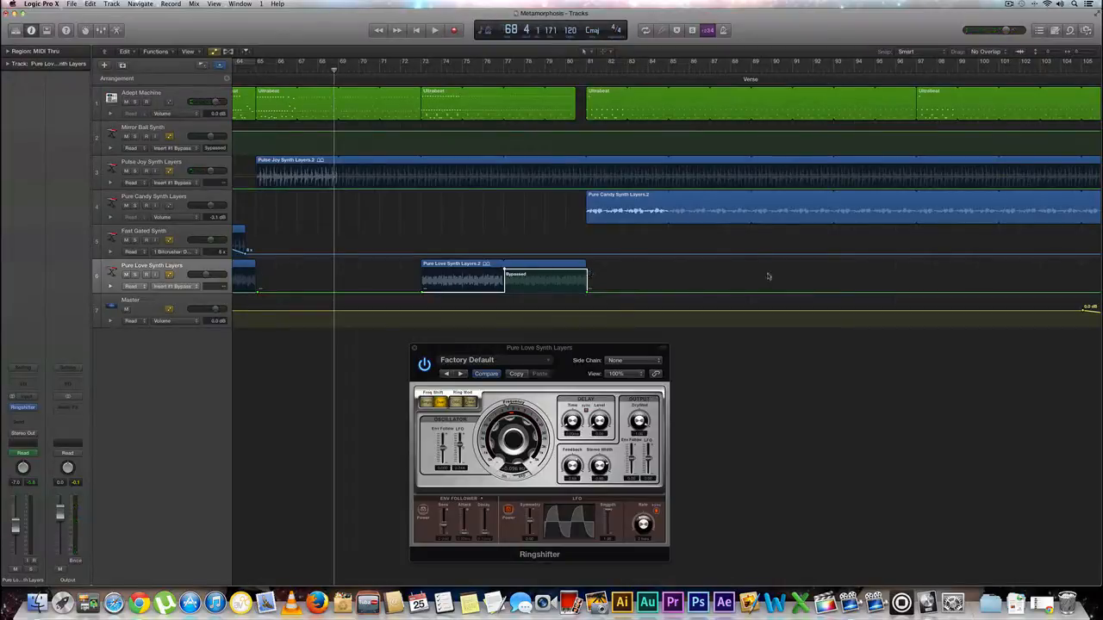
Place the playhead at bar 97 and insert a stereo Stereo Delay on the Pure Candy Synth Layers track
scroll(768, 276, "right", 5)
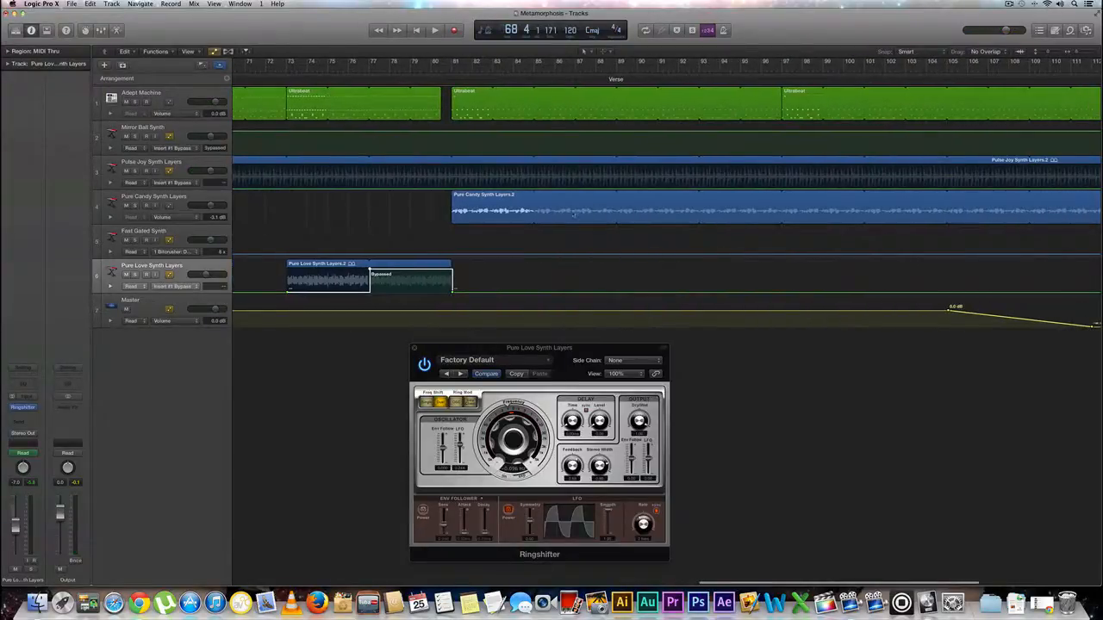
scroll(625, 218, "right", 3)
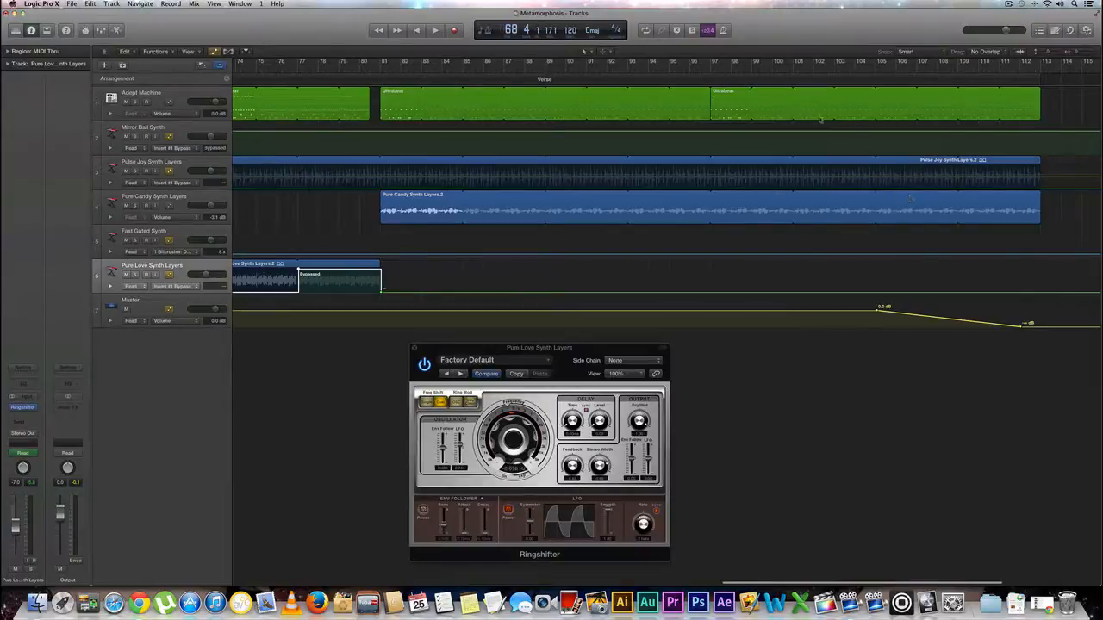
left_click(712, 71)
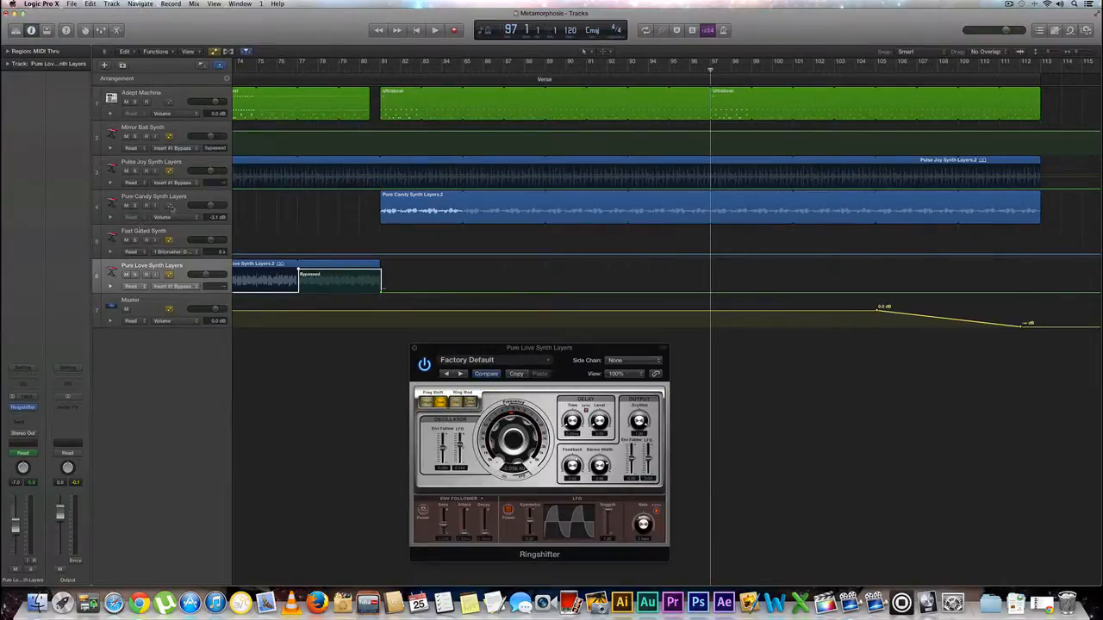
left_click(181, 198)
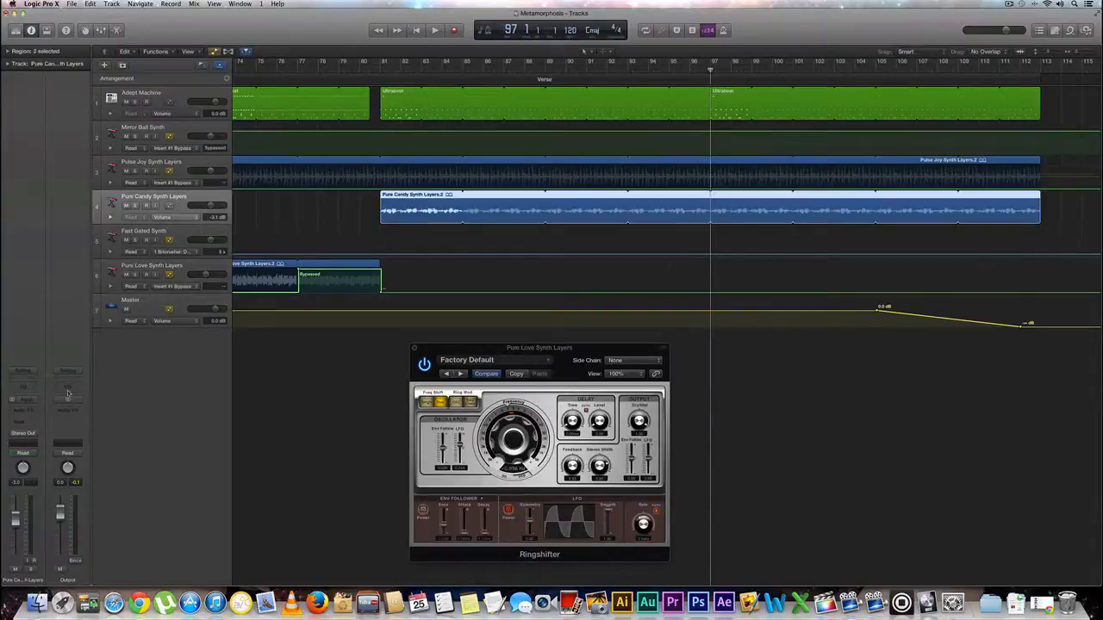
left_click(30, 411)
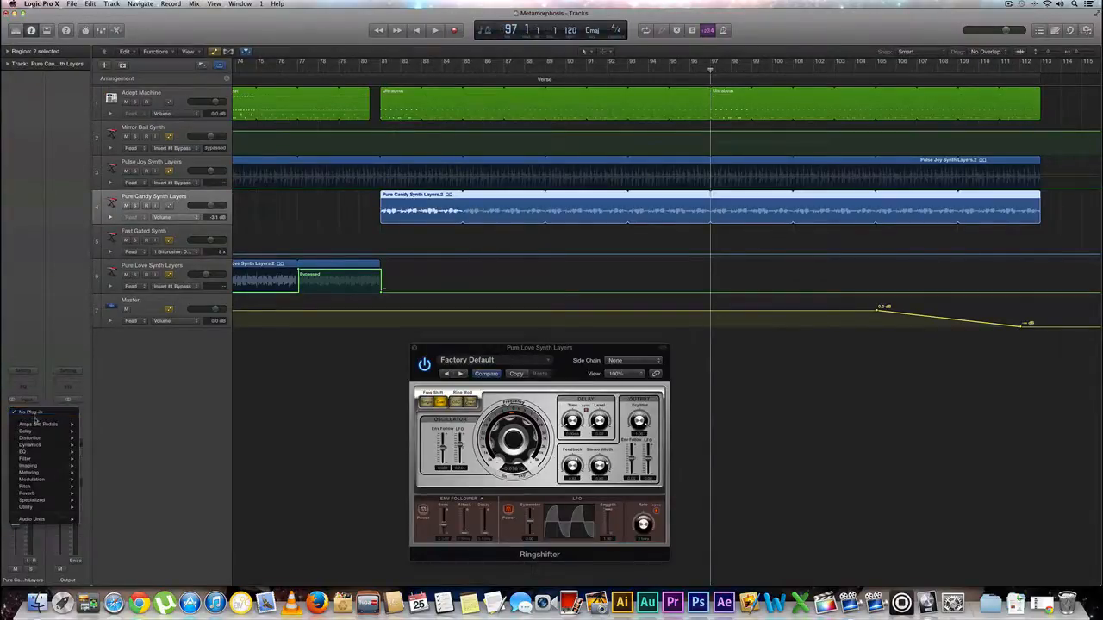
mouse_move(45, 431)
mouse_move(125, 452)
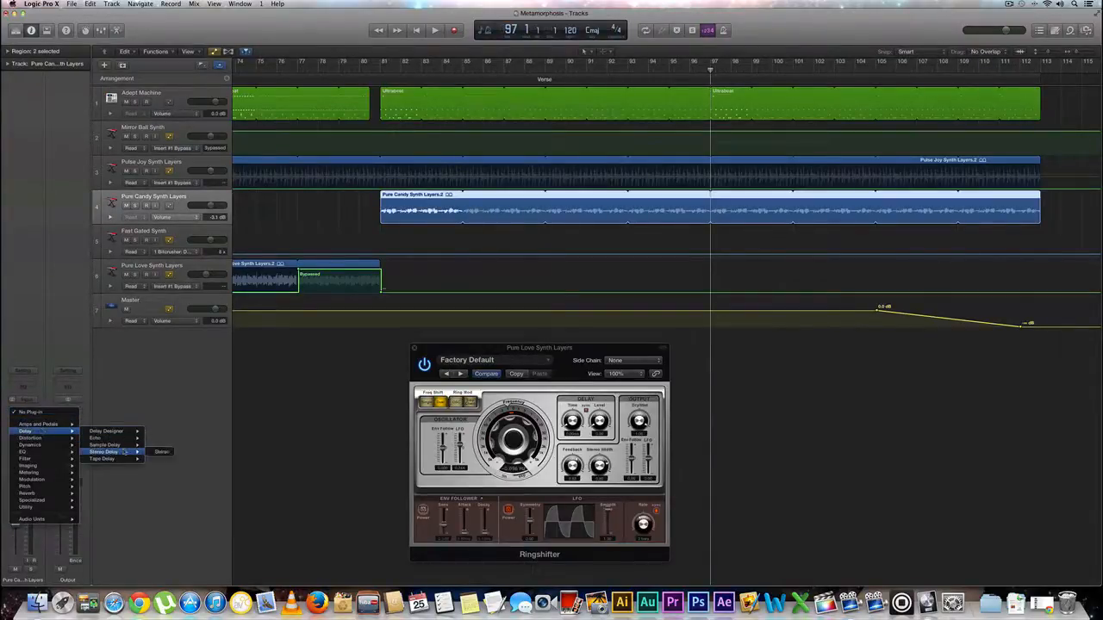
left_click(159, 452)
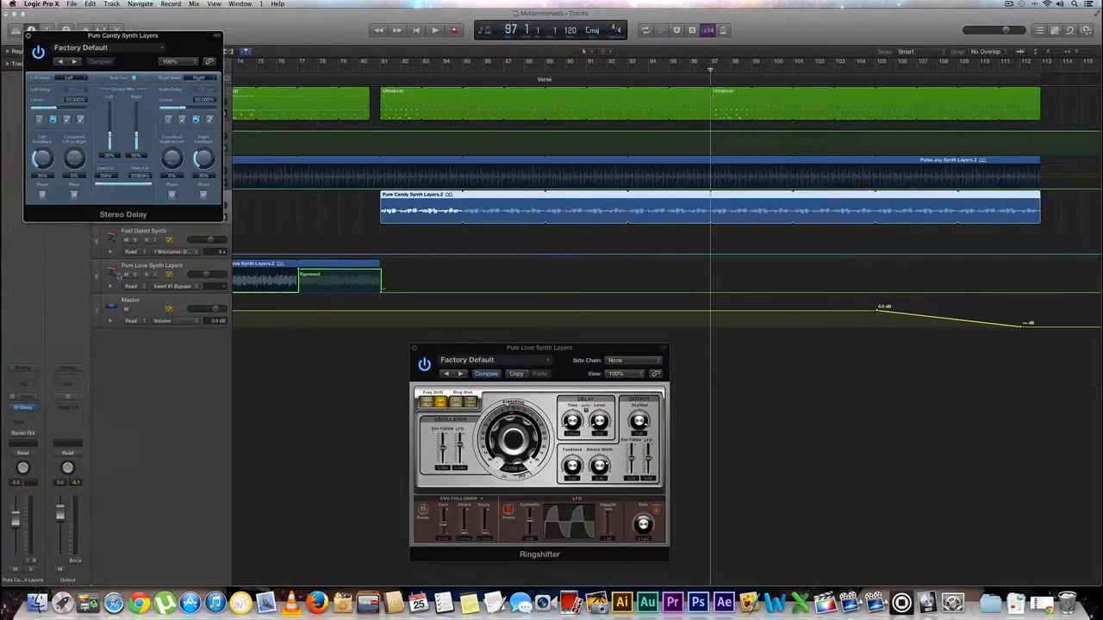
Add Insert #1 Bypass automation on the Pure Candy Synth Layers track so the Stereo Delay is bypassed from bar 81 to bar 97
left_click_drag(81, 40, 402, 272)
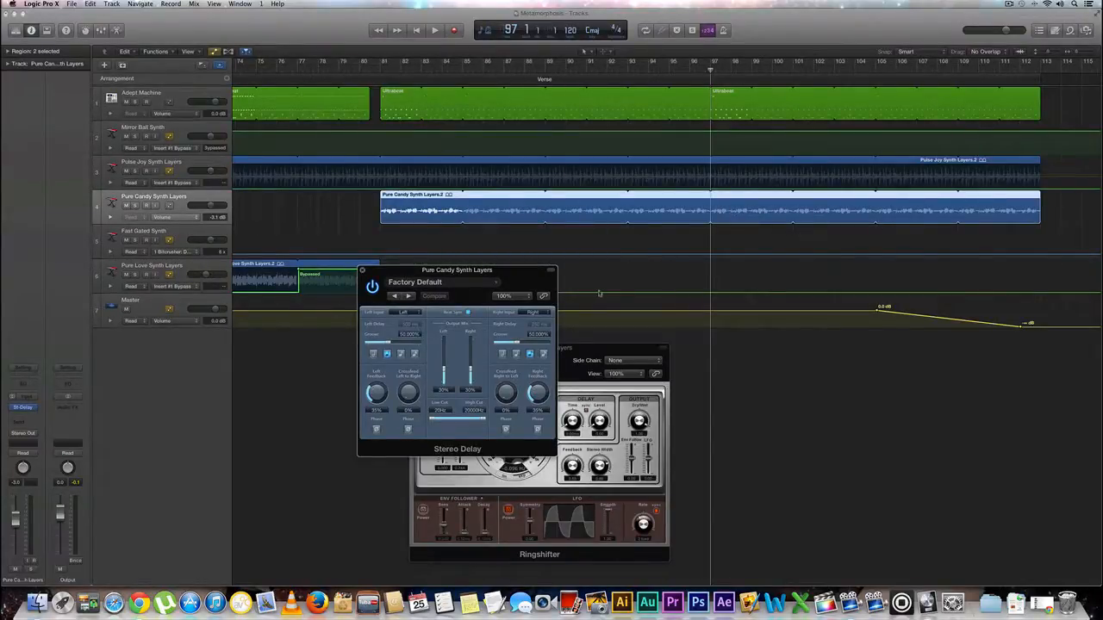
left_click(173, 217)
mouse_move(185, 242)
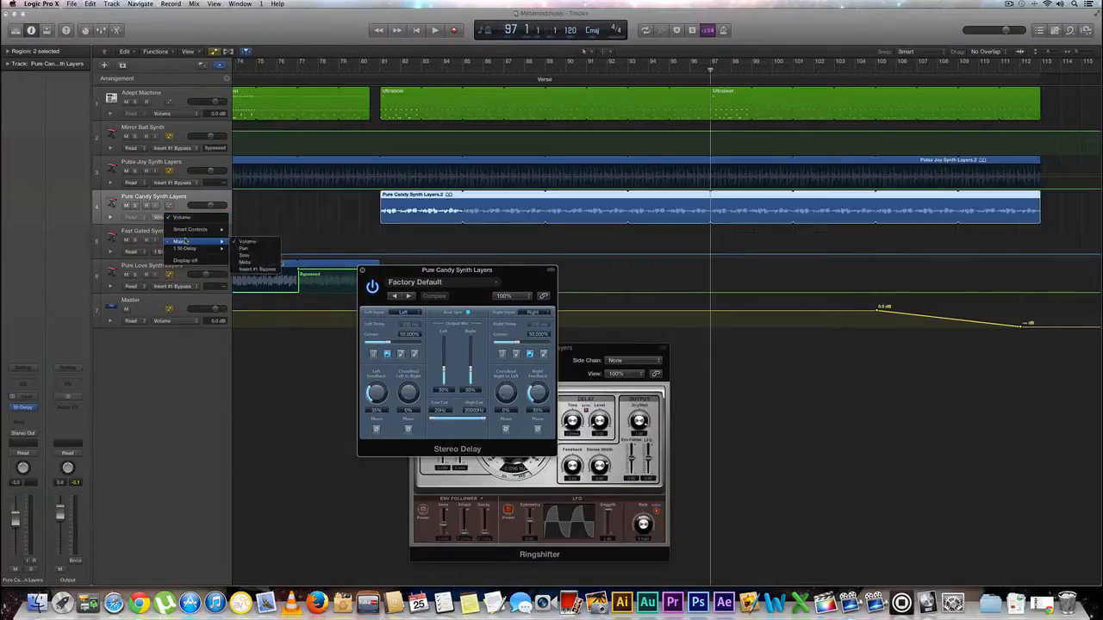
left_click(246, 270)
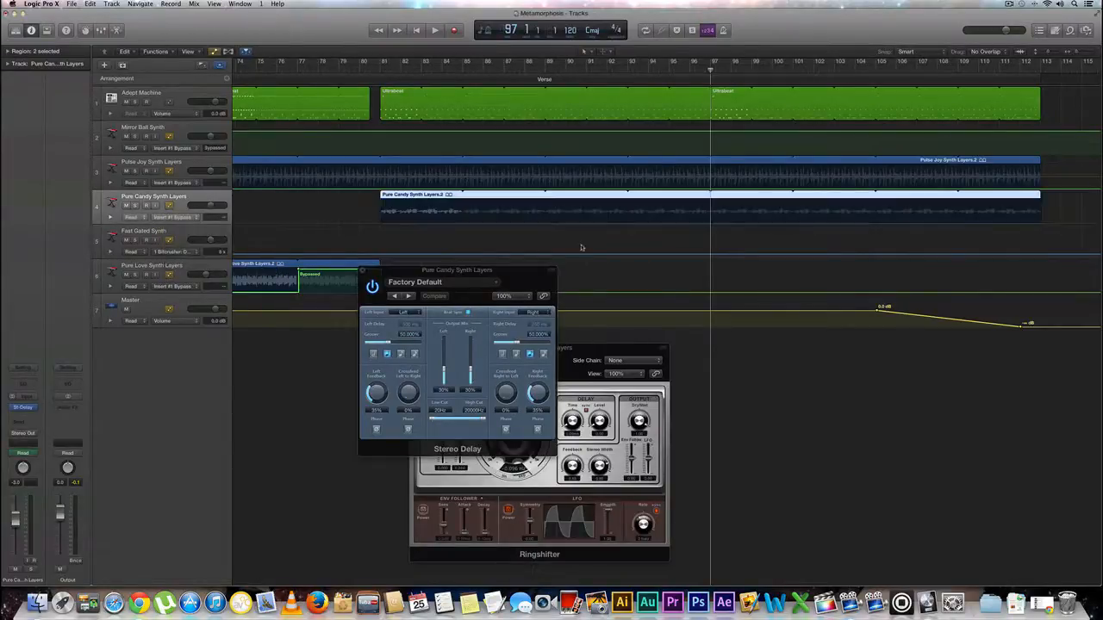
left_click(709, 227)
left_click(711, 223)
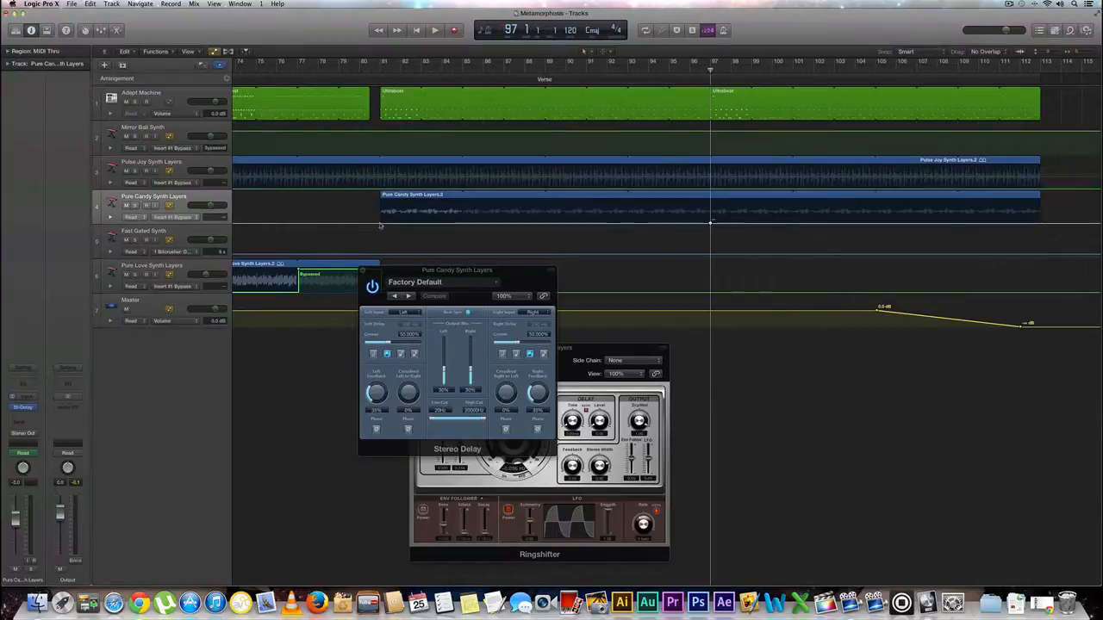
left_click_drag(380, 224, 384, 197)
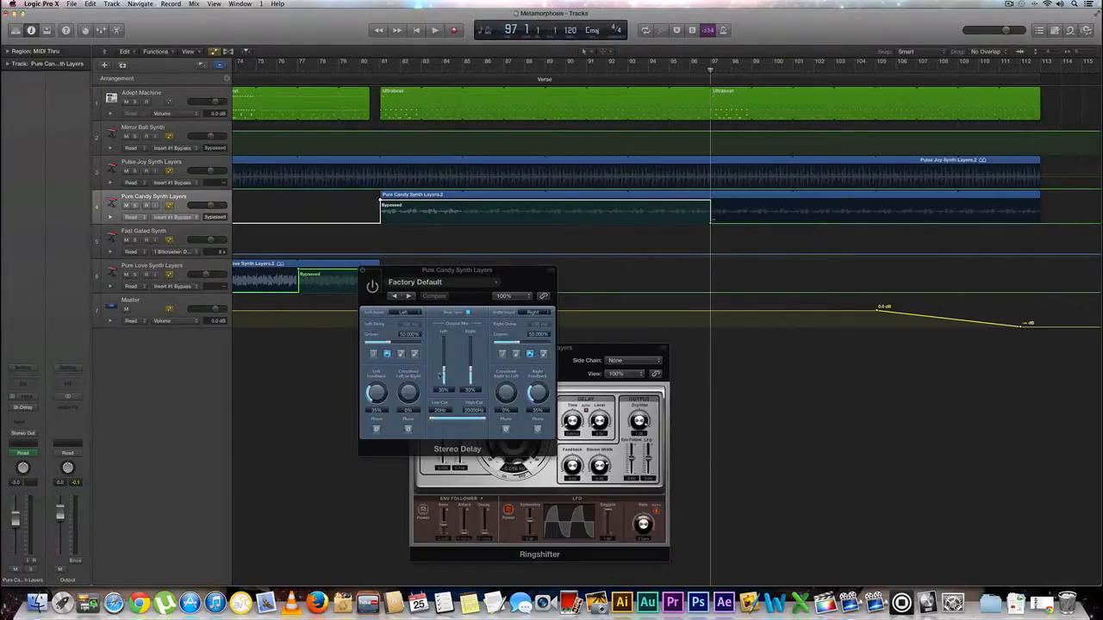
Set the Stereo Delay's left and right output mix to 60%, close its window and play the song from bar 81
left_click_drag(442, 376, 443, 371)
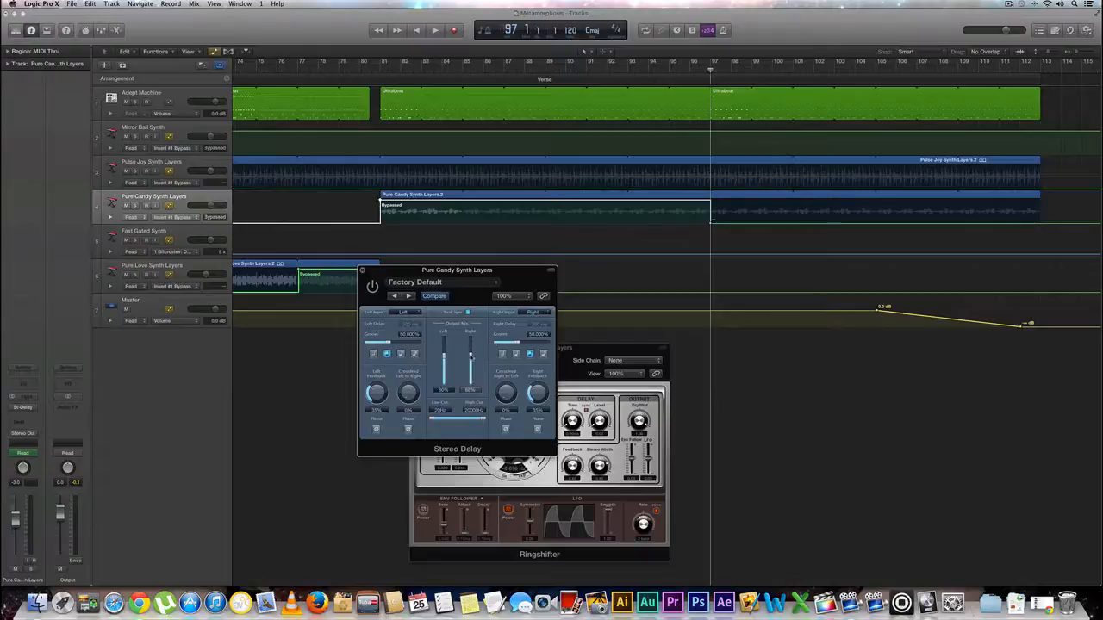
left_click(363, 271)
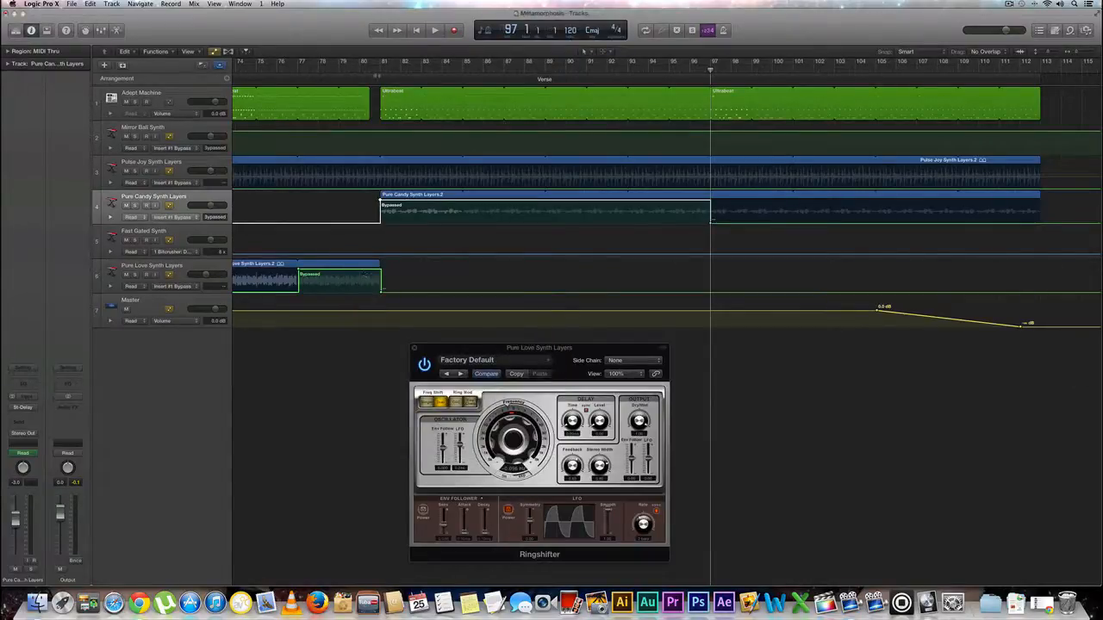
left_click(376, 70)
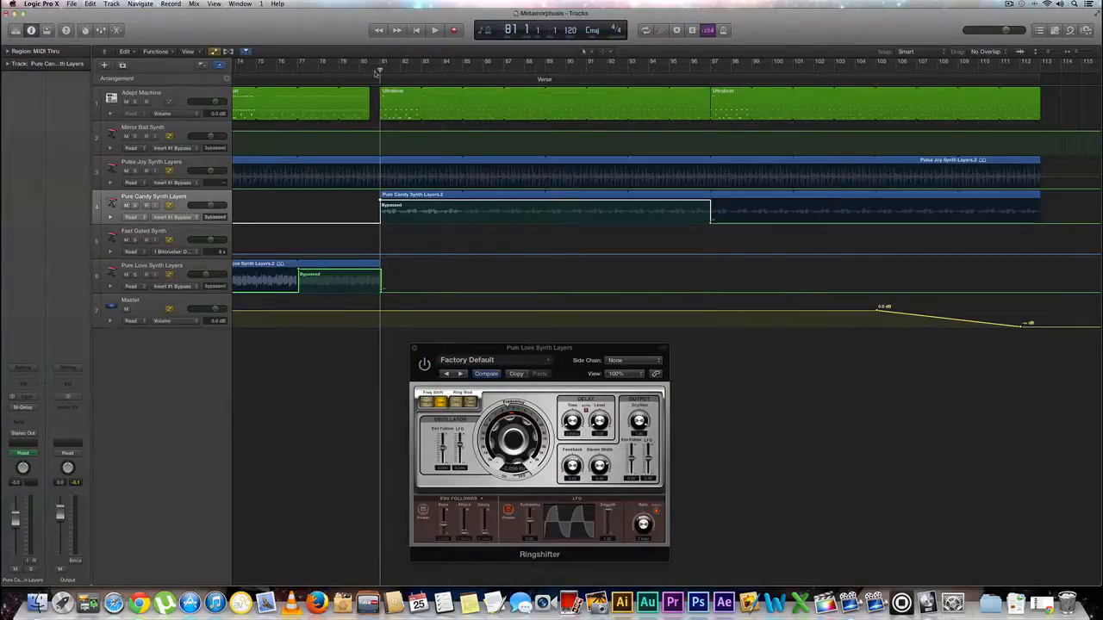
key("space")
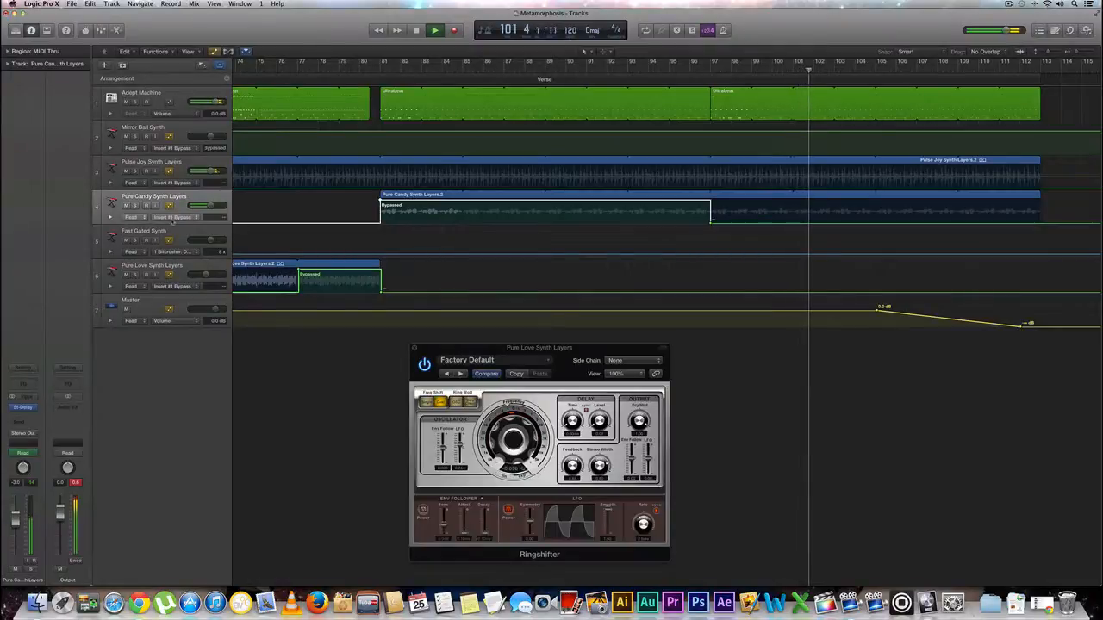
Reopen the Stereo Delay during playback, move its window below the tracks and stop the song near bar 112
left_click(23, 408)
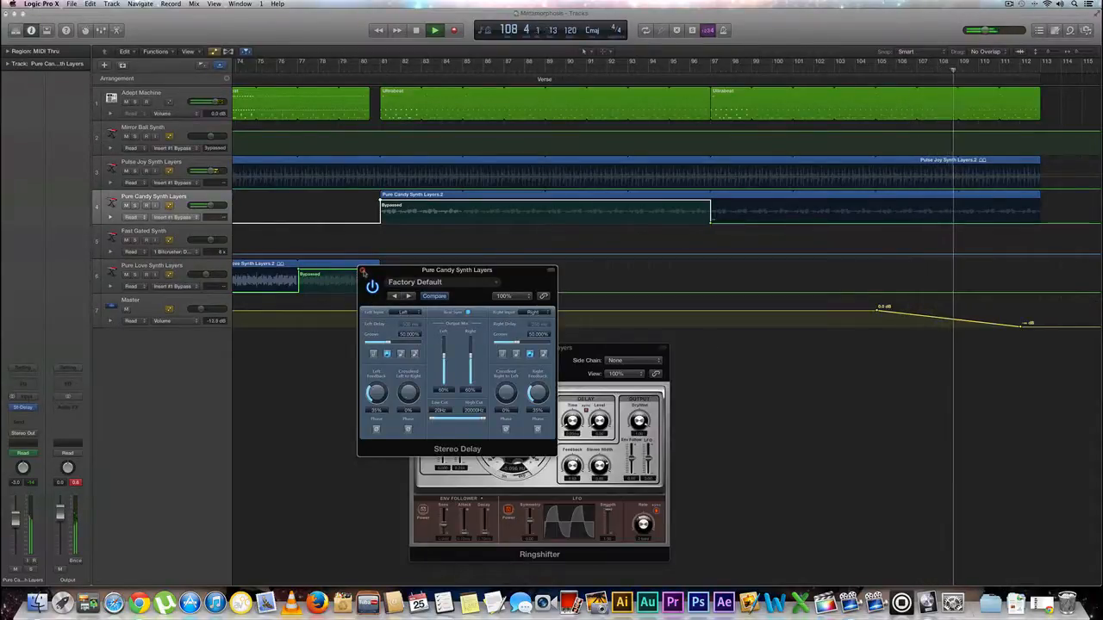
left_click_drag(371, 270, 223, 351)
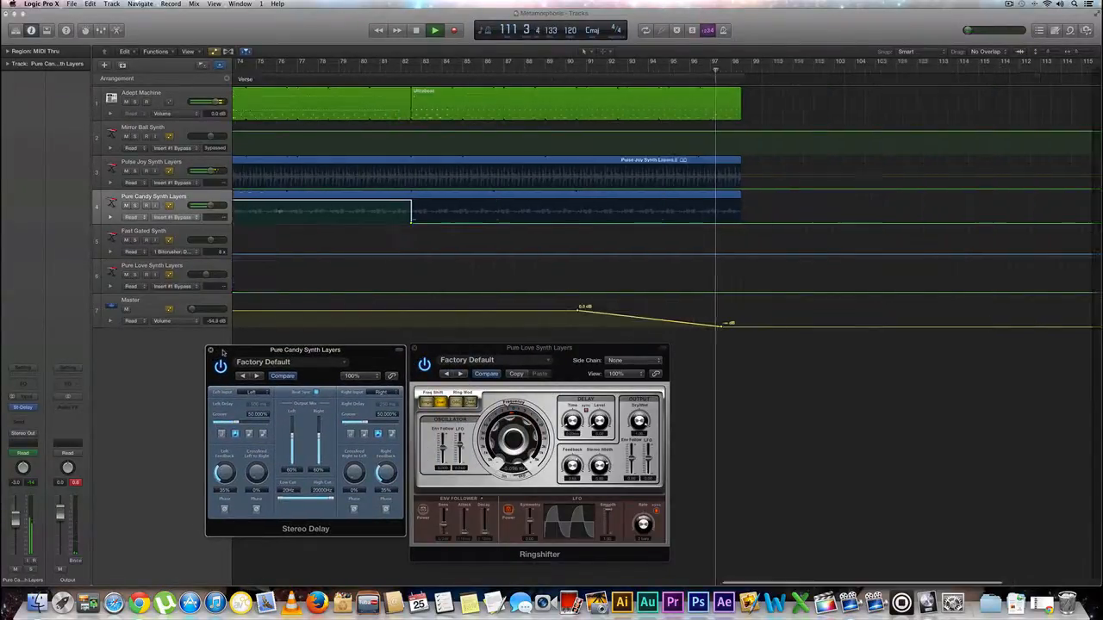
key("space")
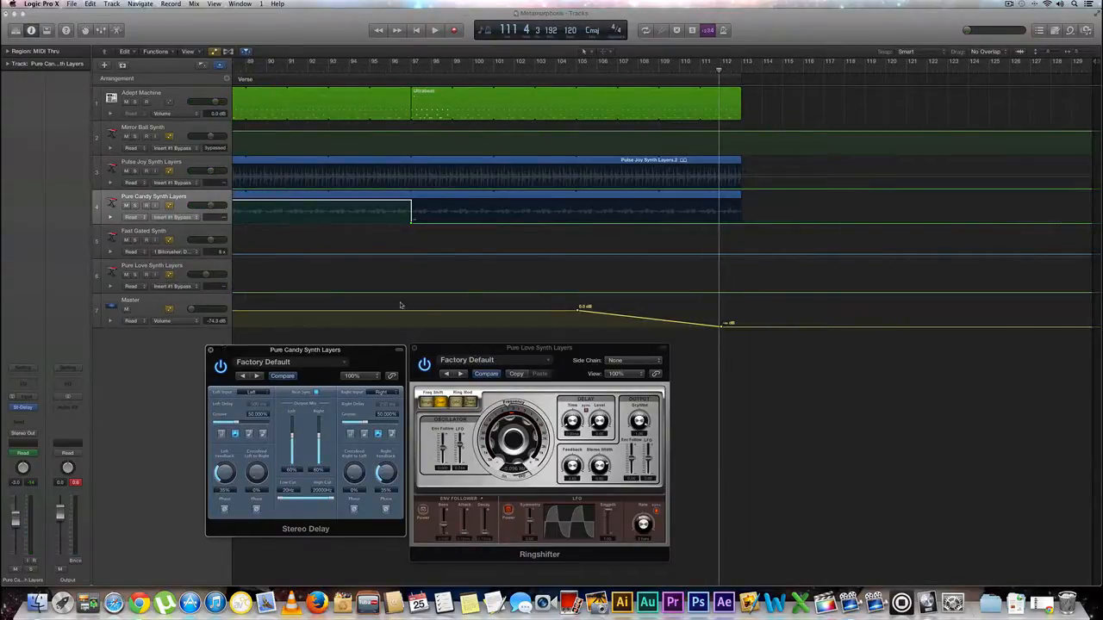
Close the Stereo Delay and Ringshifter windows and open the Loop Browser
left_click(210, 351)
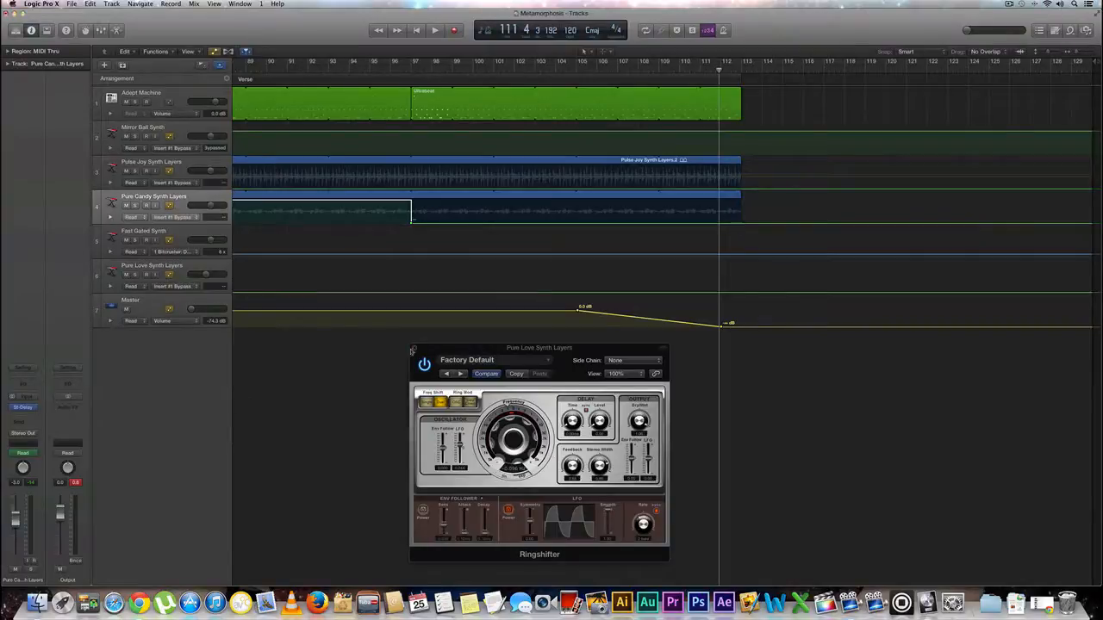
left_click(412, 350)
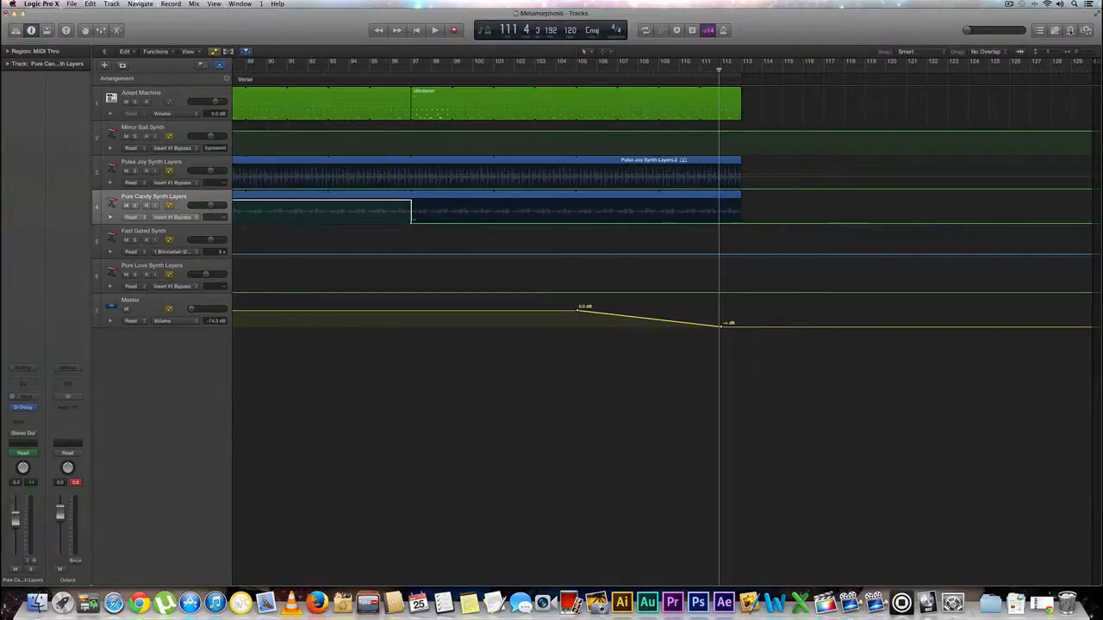
key("o")
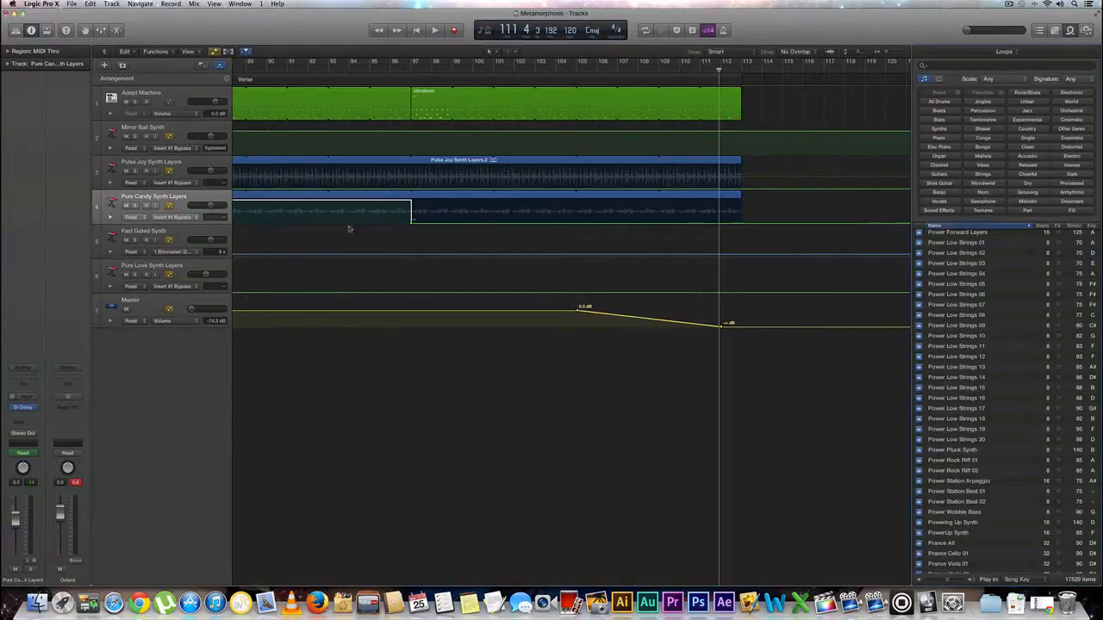